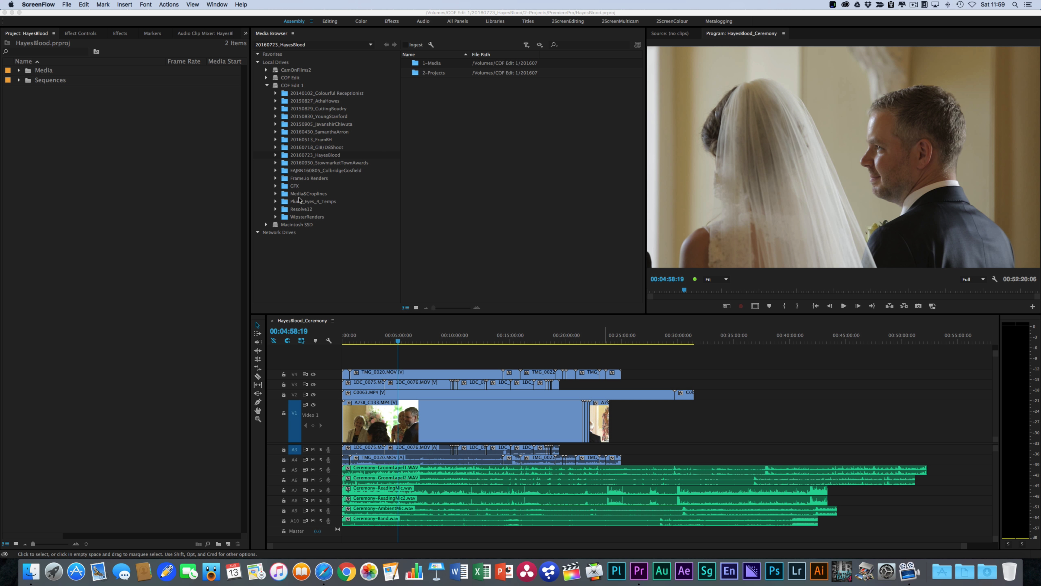
- Switch to Premiere Pro and check its version and build information
{"action": "left_click", "coordinate": [145, 178]}
{"action": "left_click", "coordinate": [37, 6]}
{"action": "left_click", "coordinate": [52, 14]}
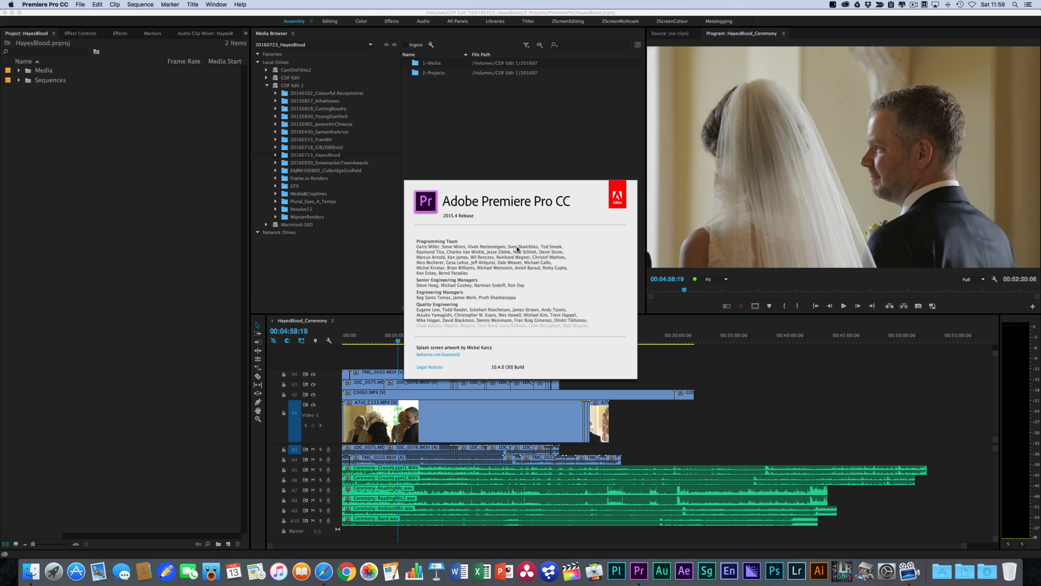
{"action": "left_click", "coordinate": [573, 242]}
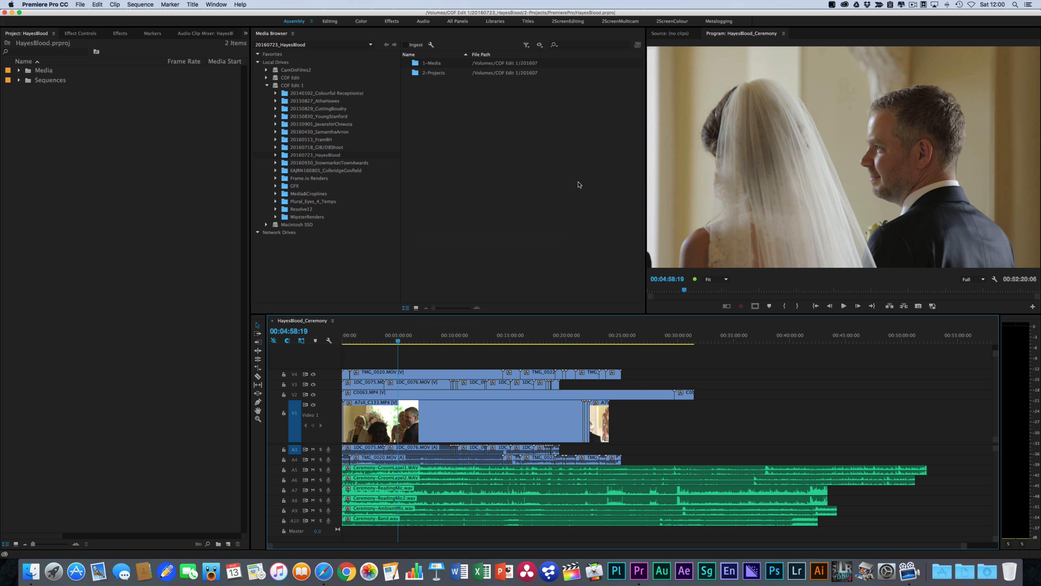
- Open the PluralEyes 4 extension, enlarge its window and dock it in the same panel group as the Media Browser
{"action": "left_click", "coordinate": [216, 4]}
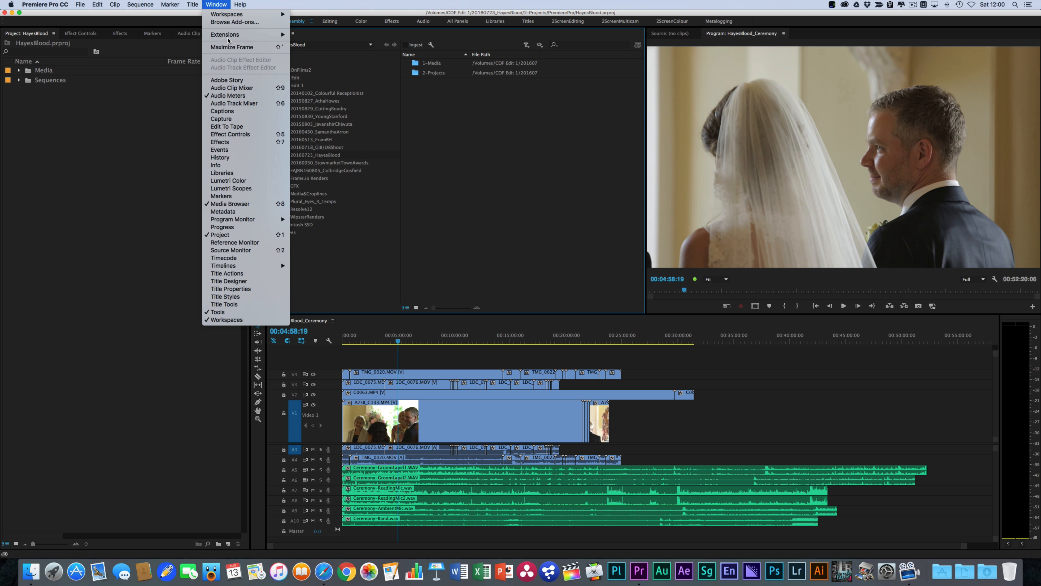
{"action": "mouse_move", "coordinate": [228, 35]}
{"action": "left_click", "coordinate": [314, 42]}
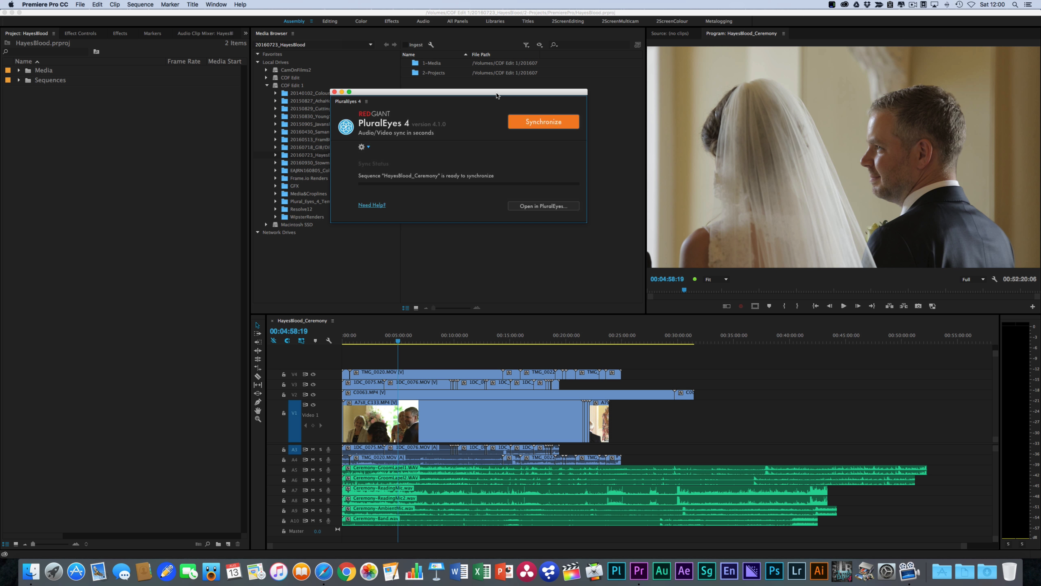
{"action": "left_click_drag", "start_coordinate": [613, 228], "coordinate": [635, 289]}
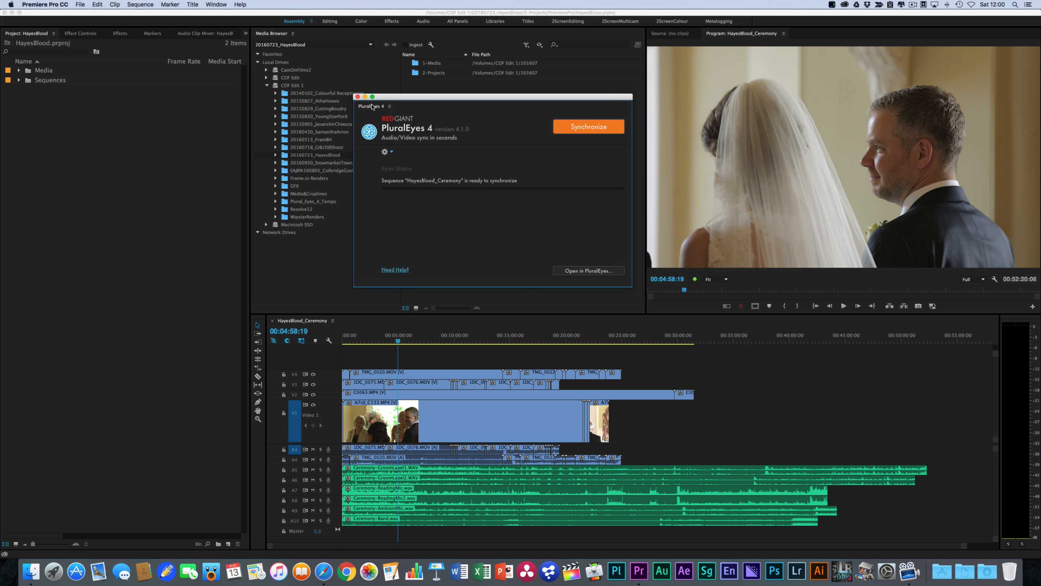
{"action": "left_click_drag", "start_coordinate": [373, 107], "coordinate": [475, 127]}
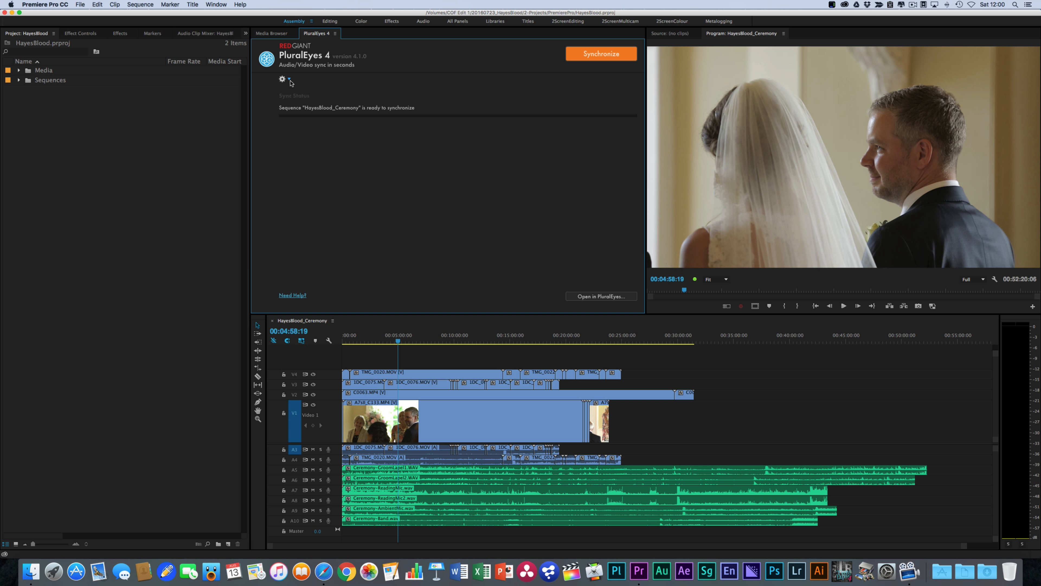
- Review the PluralEyes sync options for coloring or moving unsynchronized clips and for creating a sequence with audio replaced
{"action": "left_click", "coordinate": [282, 79]}
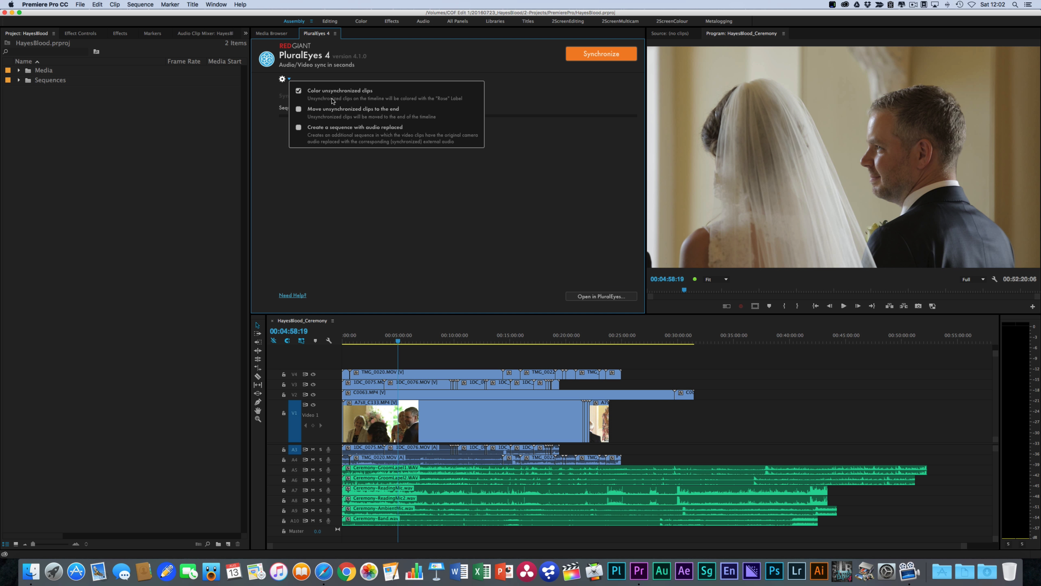
{"action": "left_click", "coordinate": [381, 181]}
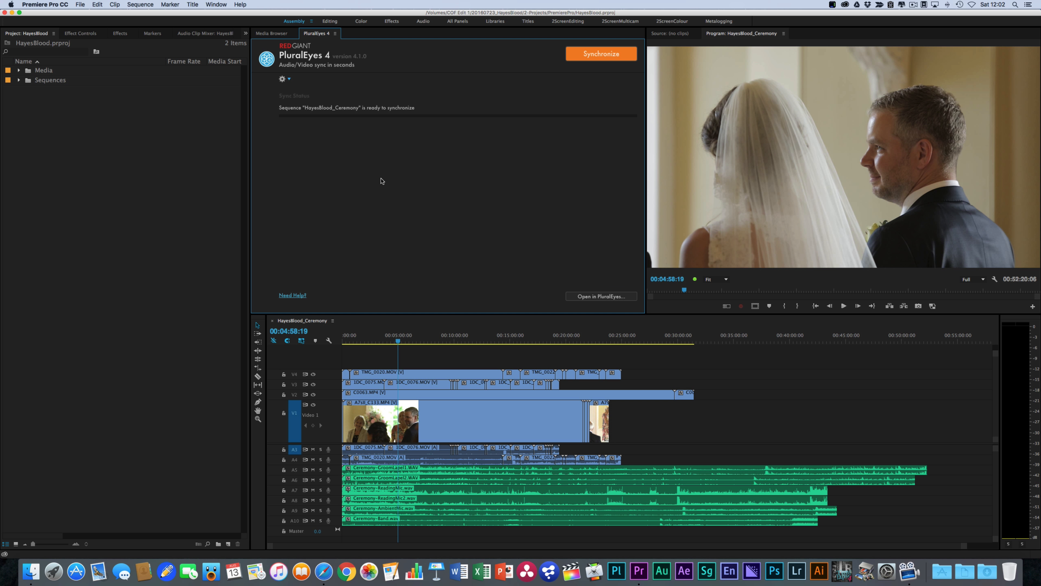
{"action": "left_click", "coordinate": [419, 354]}
{"action": "left_click", "coordinate": [80, 4]}
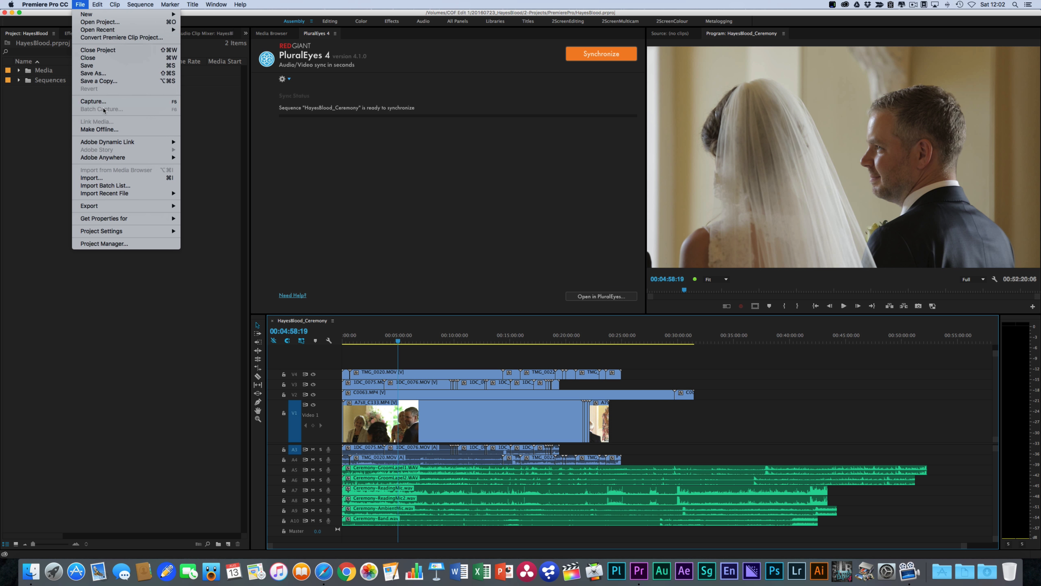
{"action": "mouse_move", "coordinate": [123, 205]}
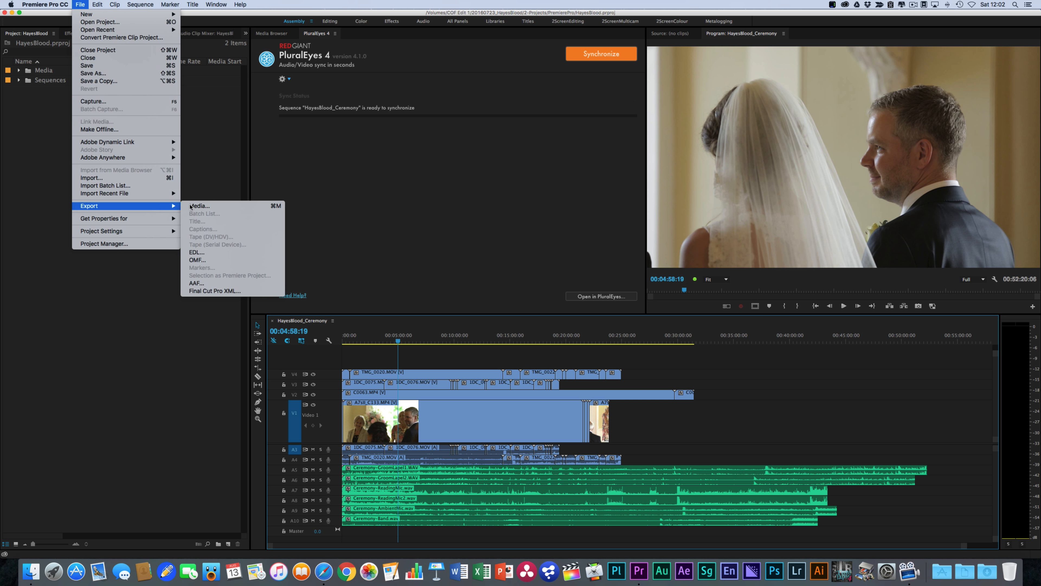
{"action": "left_click", "coordinate": [218, 292]}
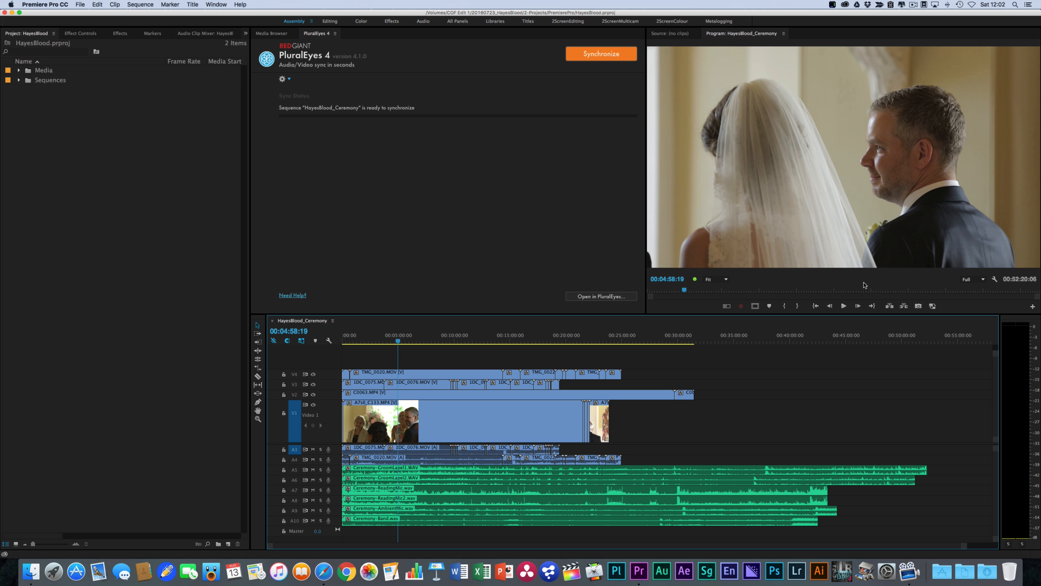
- Examine the project's bin structure by expanding the Media, Video, 1-EstablishingShots and Sequences bins, leaving 1-EstablishingShots collapsed
{"action": "left_click", "coordinate": [117, 136]}
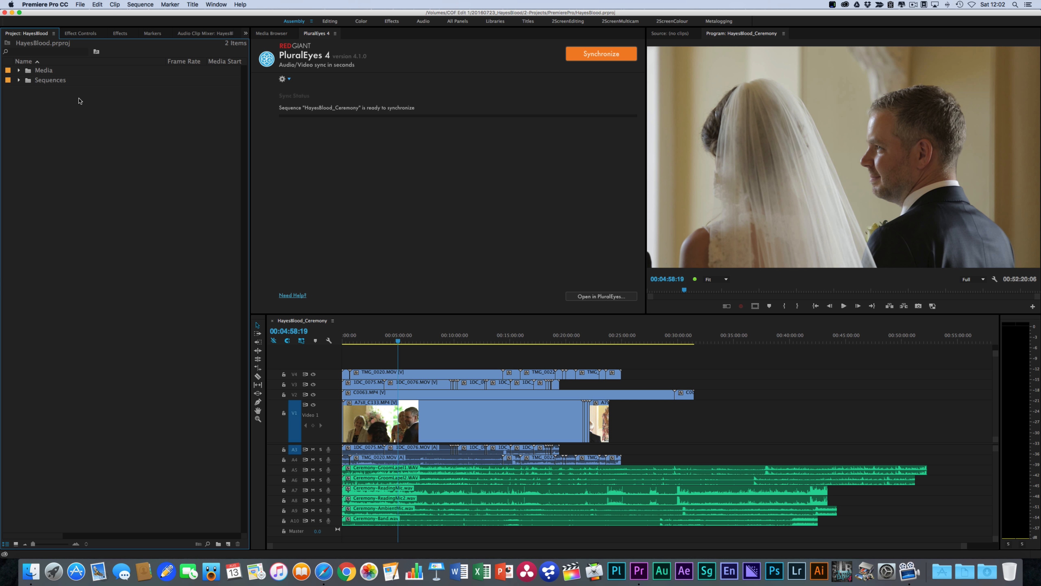
{"action": "left_click", "coordinate": [18, 70]}
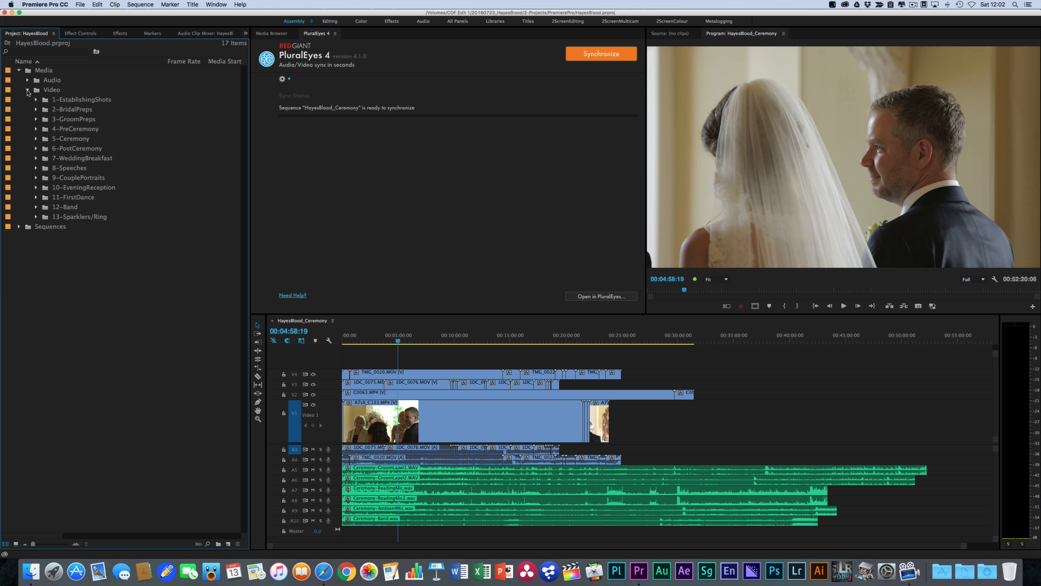
{"action": "left_click", "coordinate": [36, 100]}
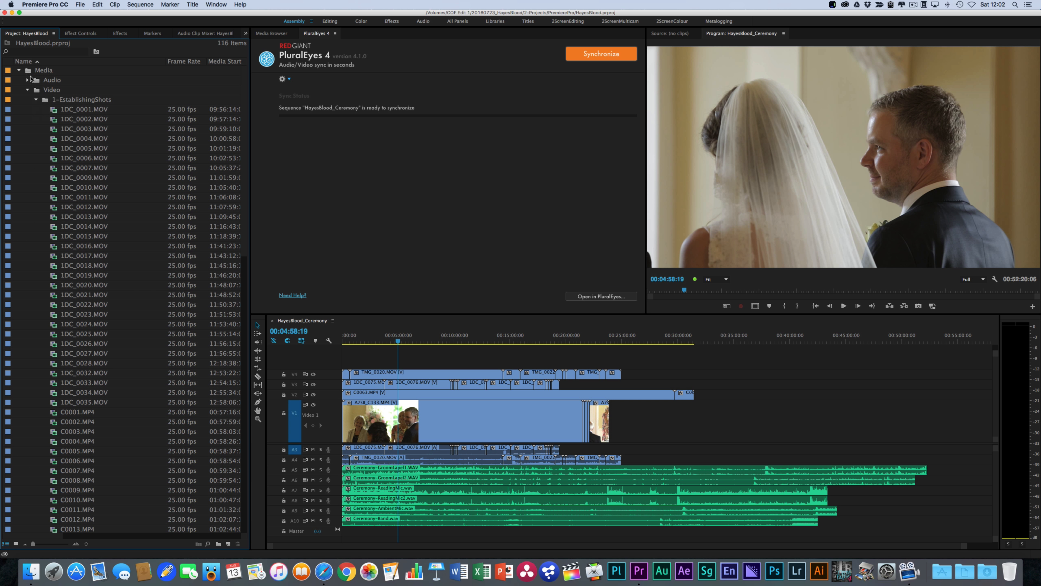
{"action": "left_click", "coordinate": [36, 100]}
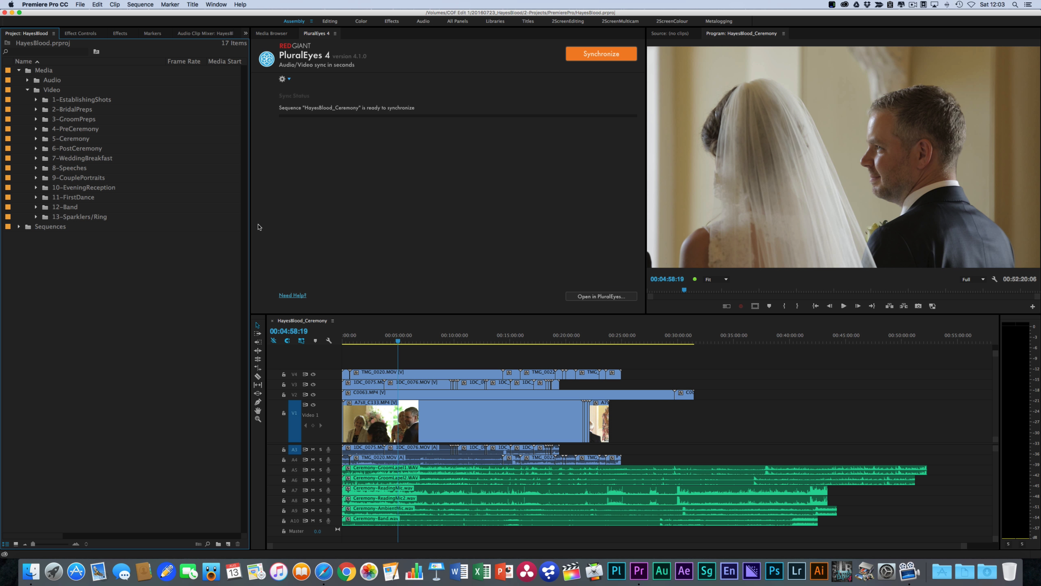
{"action": "left_click", "coordinate": [19, 226]}
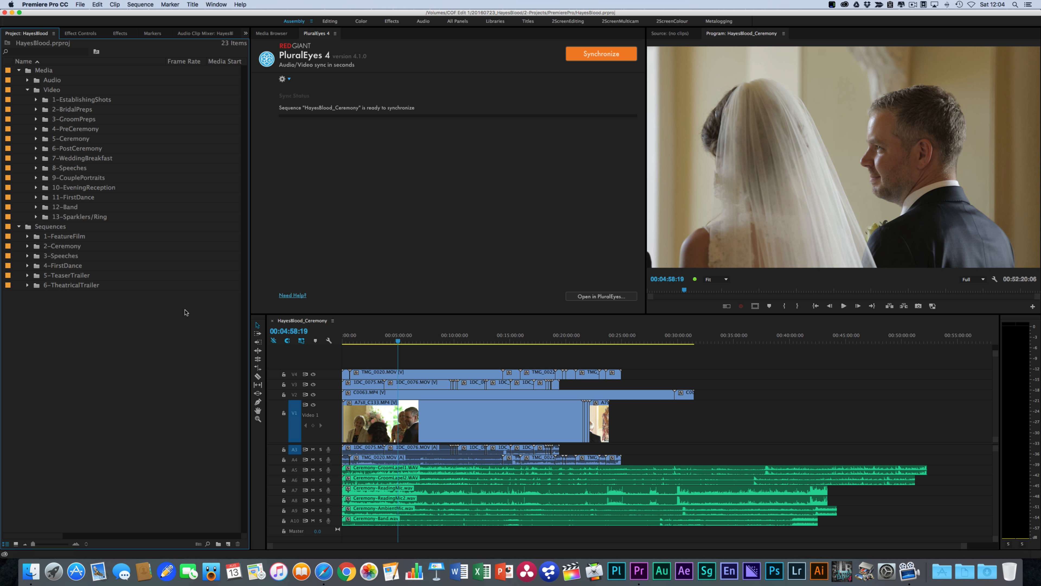
- Recheck the PluralEyes sync options without changing them and synchronize the open ceremony sequence
{"action": "left_click", "coordinate": [564, 355]}
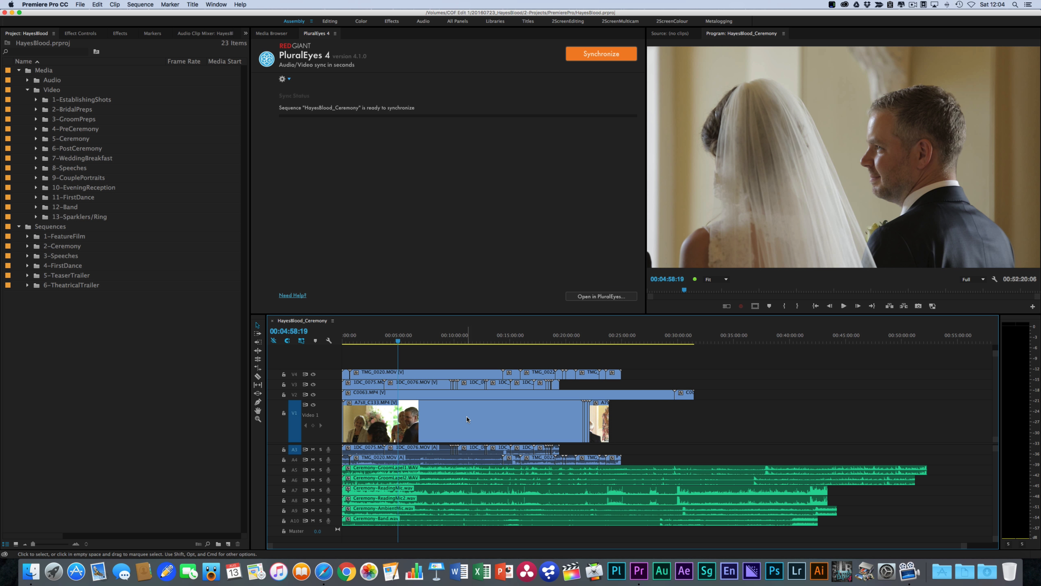
{"action": "left_click", "coordinate": [421, 105]}
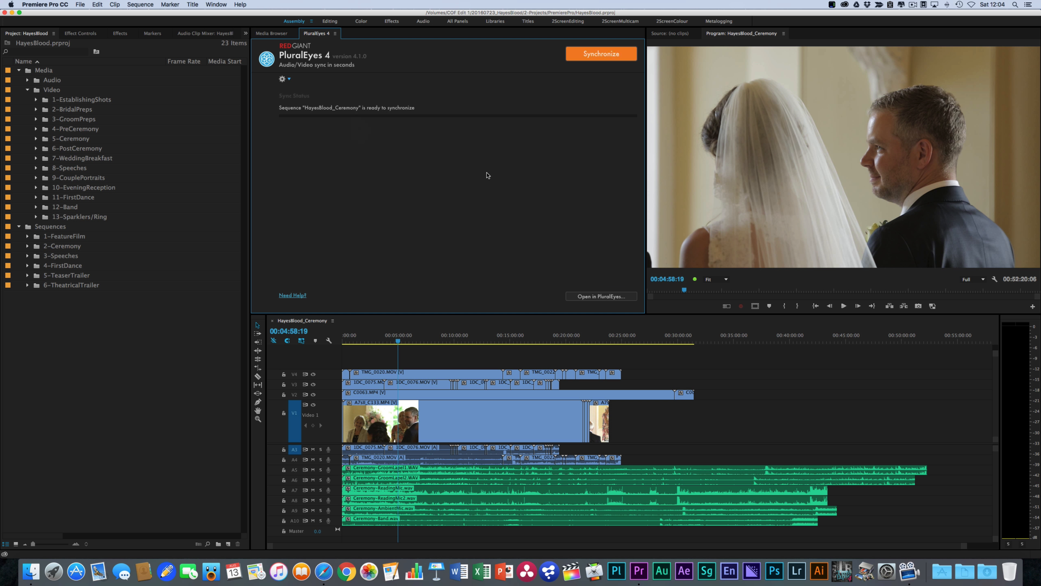
{"action": "left_click", "coordinate": [291, 78]}
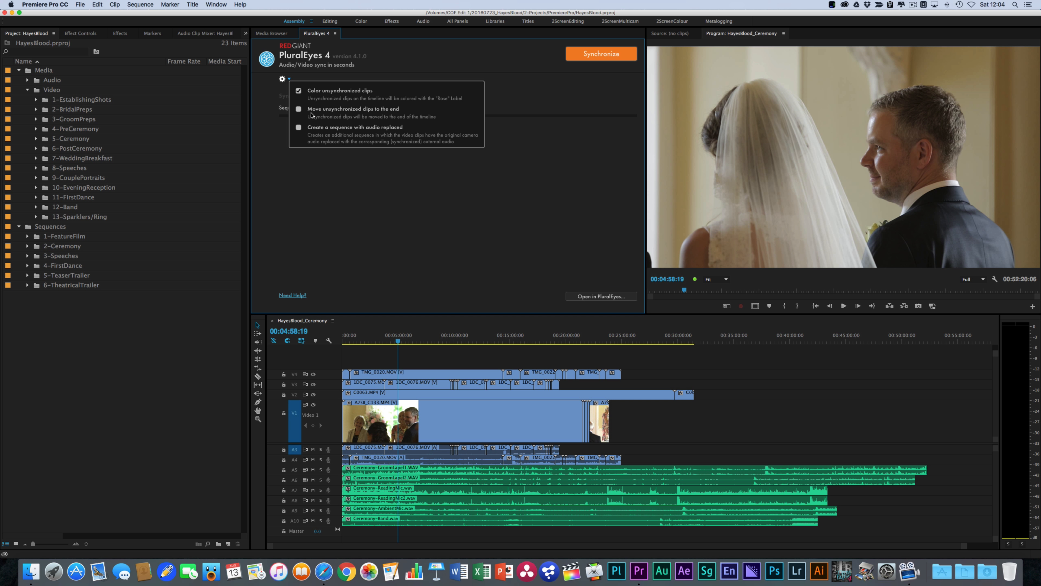
{"action": "left_click", "coordinate": [374, 186]}
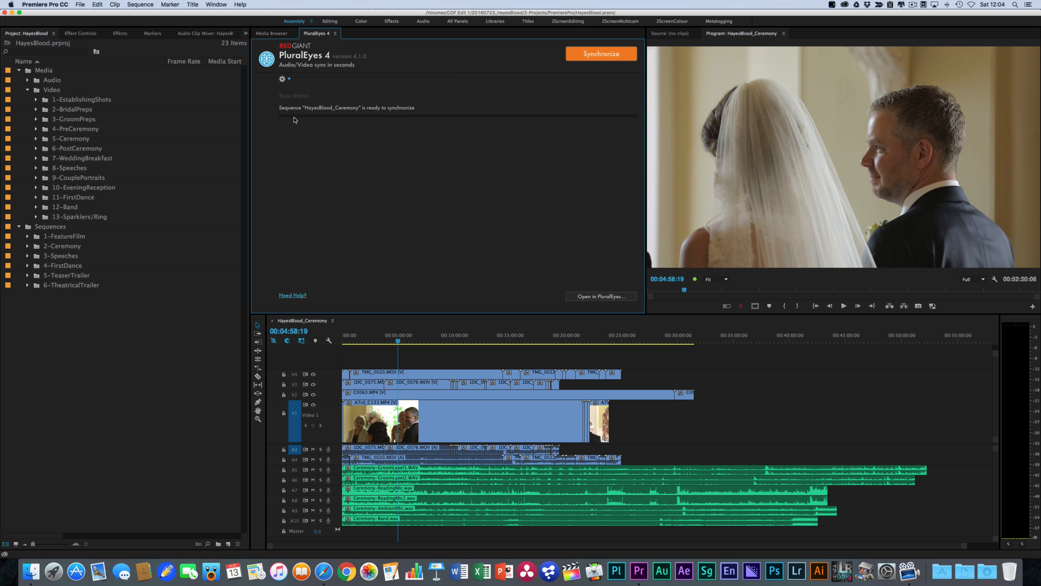
{"action": "left_click", "coordinate": [590, 53]}
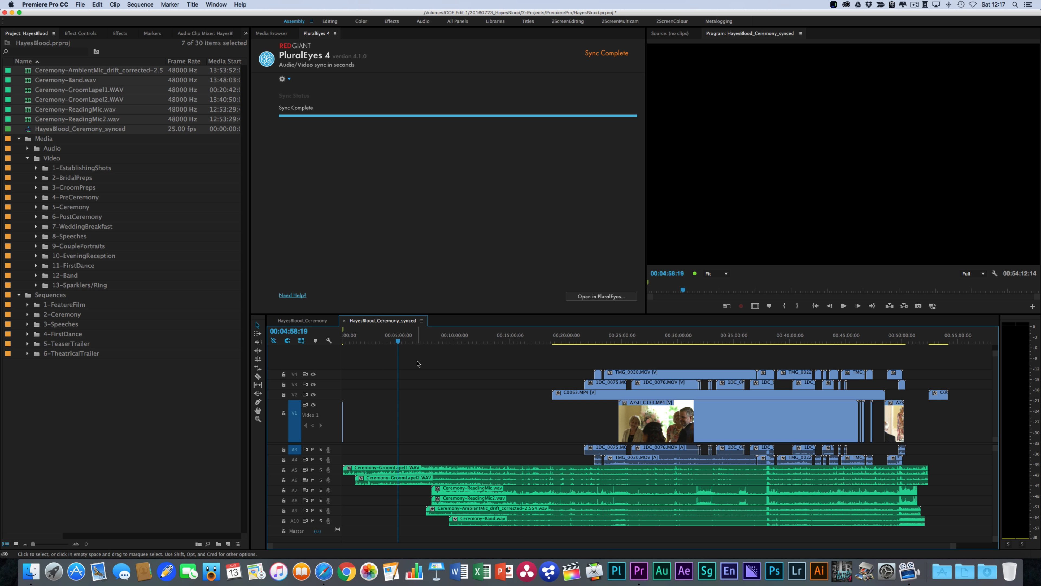
- Return the playhead to the start of the synced sequence and give the opening clip A7sII_C132.MP4 the Rose label
{"action": "left_click_drag", "start_coordinate": [375, 336], "coordinate": [340, 344]}
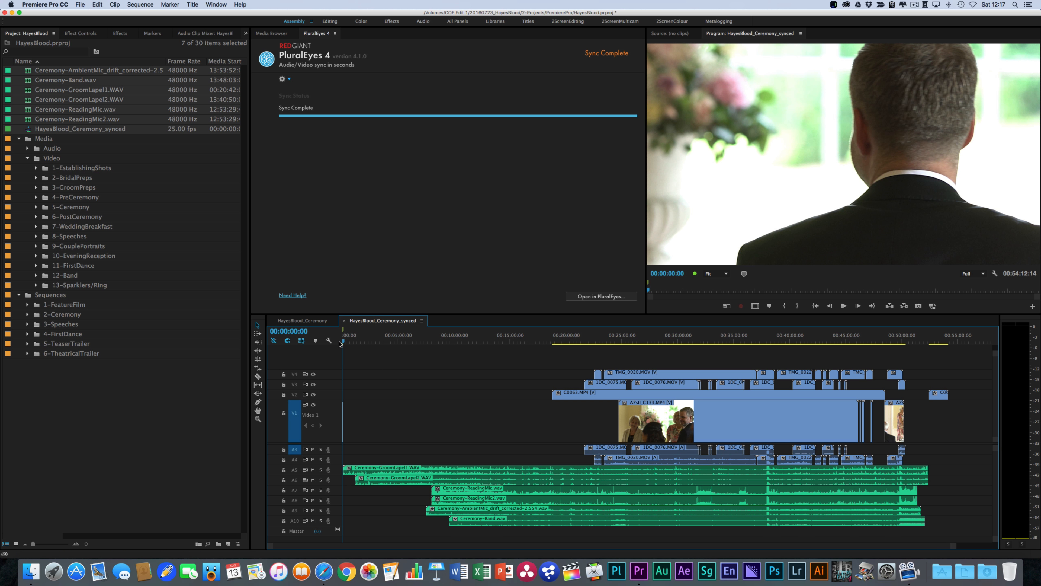
{"action": "key", "text": "="}
{"action": "key", "text": "="}
{"action": "key", "text": "="}
{"action": "key", "text": "="}
{"action": "key", "text": "="}
{"action": "key", "text": "="}
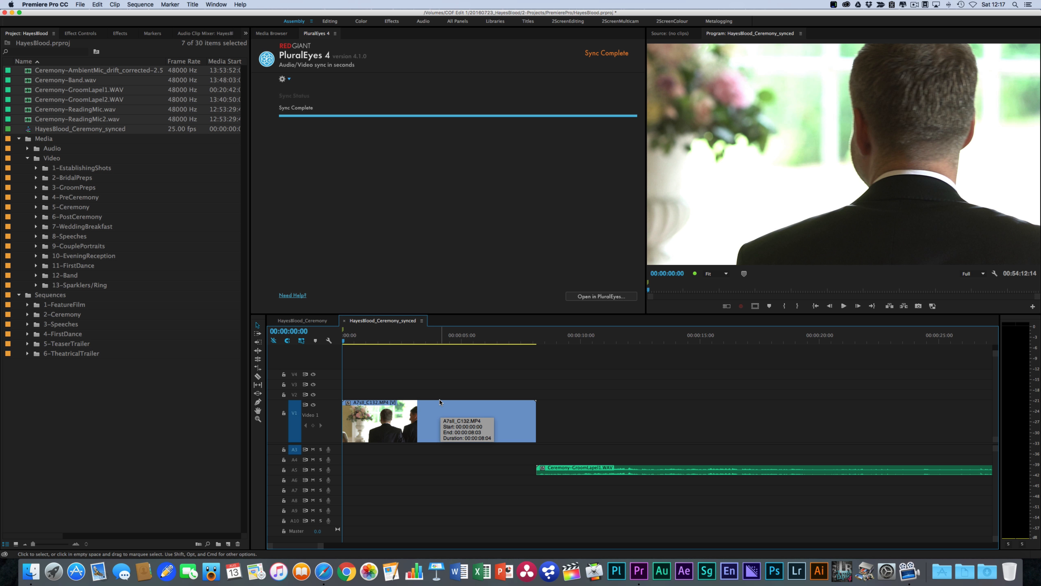
{"action": "right_click", "coordinate": [442, 425]}
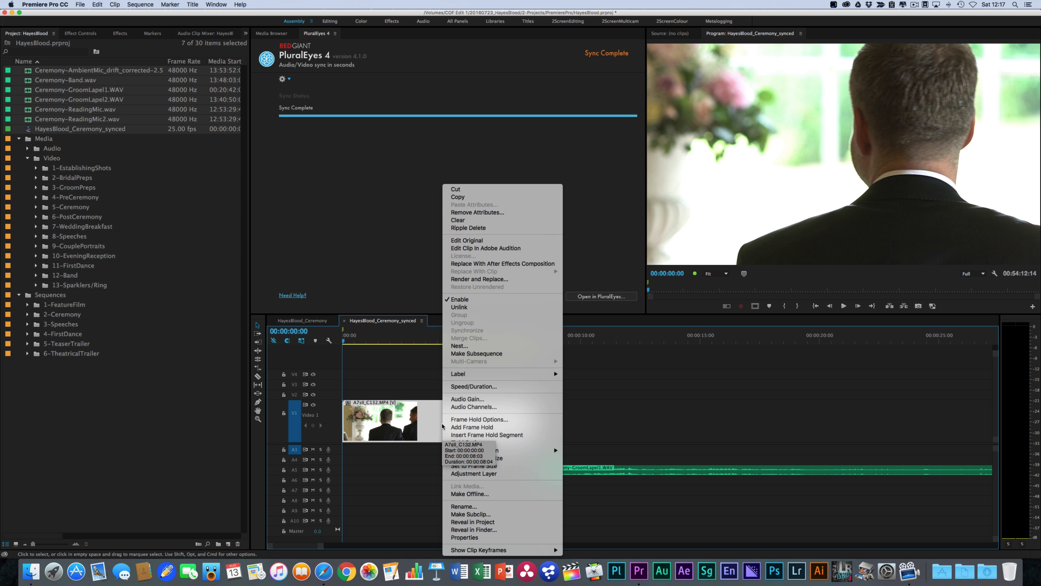
{"action": "mouse_move", "coordinate": [478, 375]}
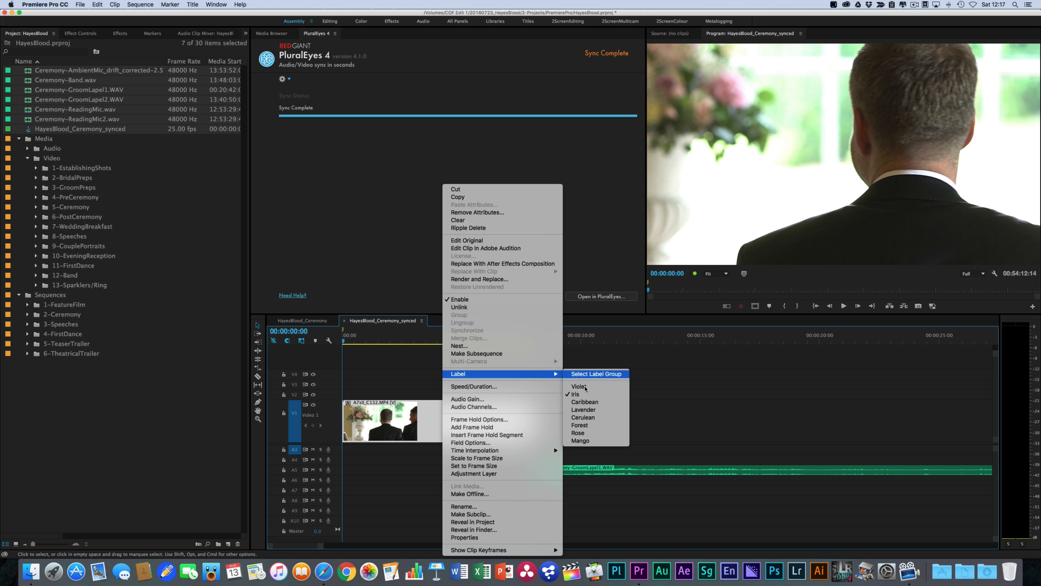
{"action": "left_click", "coordinate": [577, 432]}
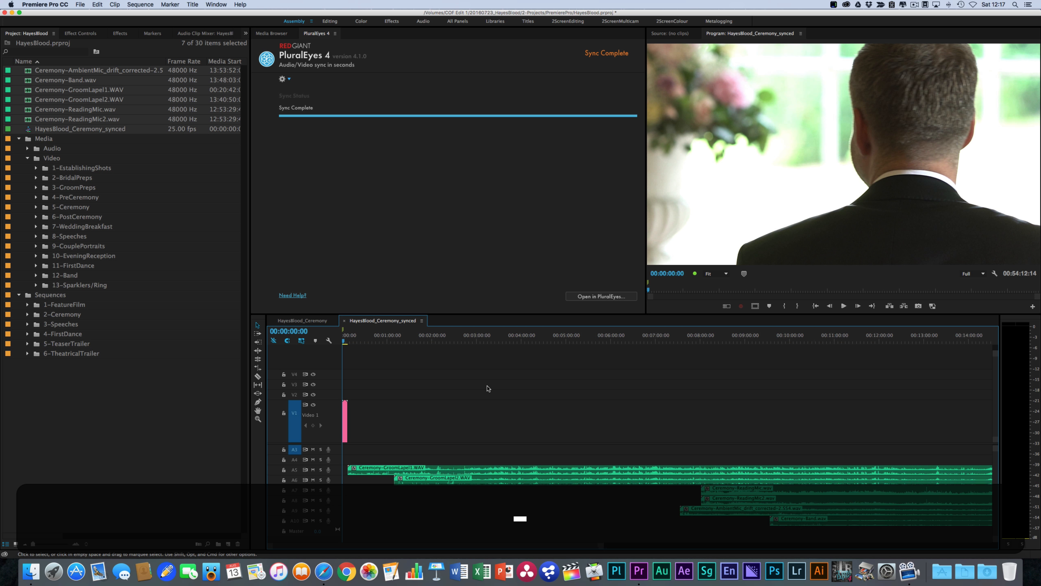
- Change the label of the opening clip A7sII_C132.MP4 to Violet
{"action": "key", "text": "equal"}
{"action": "key", "text": "equal"}
{"action": "key", "text": "equal"}
{"action": "key", "text": "equal"}
{"action": "key", "text": "equal"}
{"action": "key", "text": "equal"}
{"action": "key", "text": "equal"}
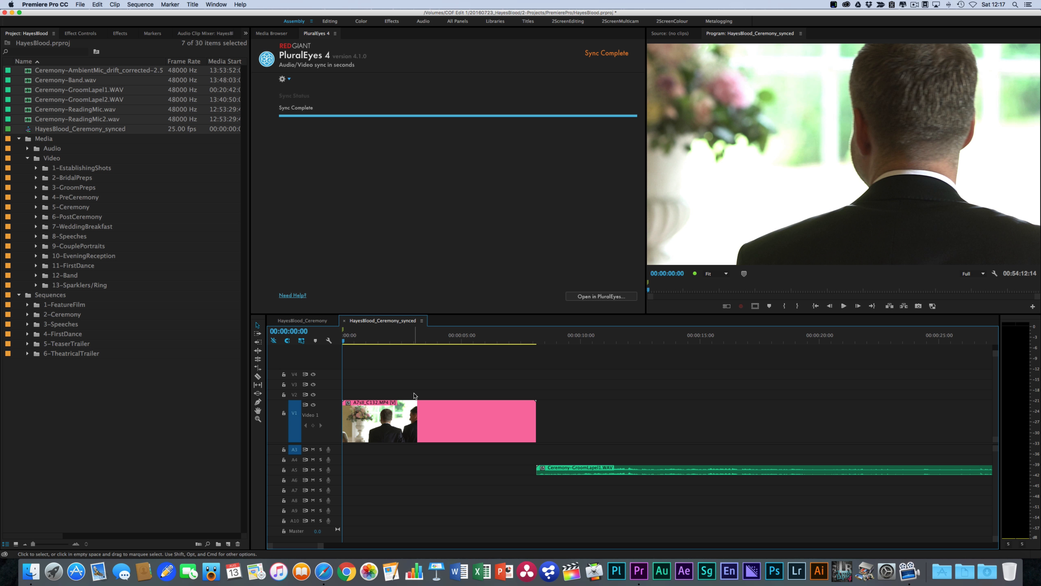
{"action": "right_click", "coordinate": [430, 415]}
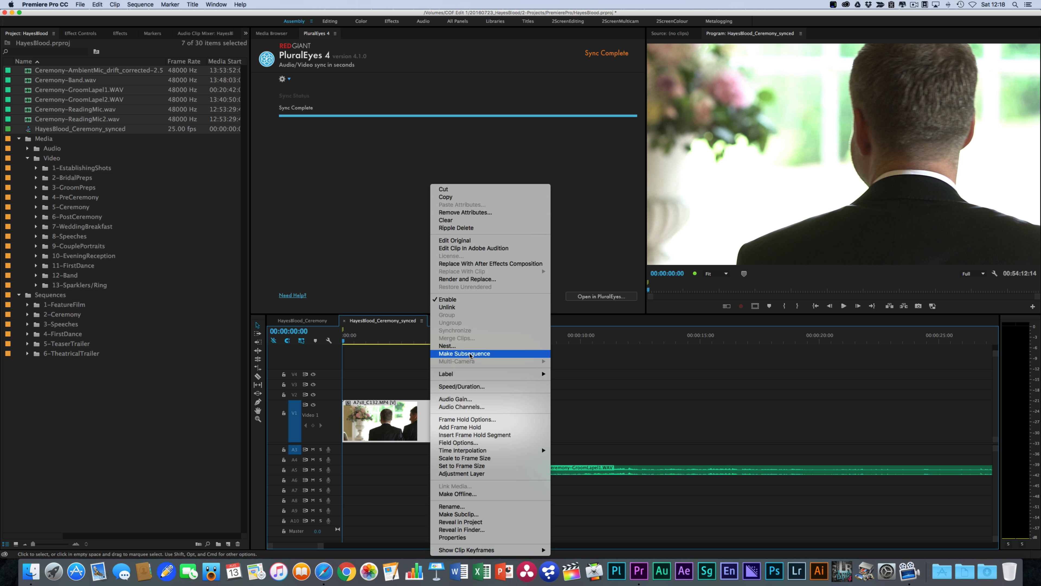
{"action": "mouse_move", "coordinate": [475, 378]}
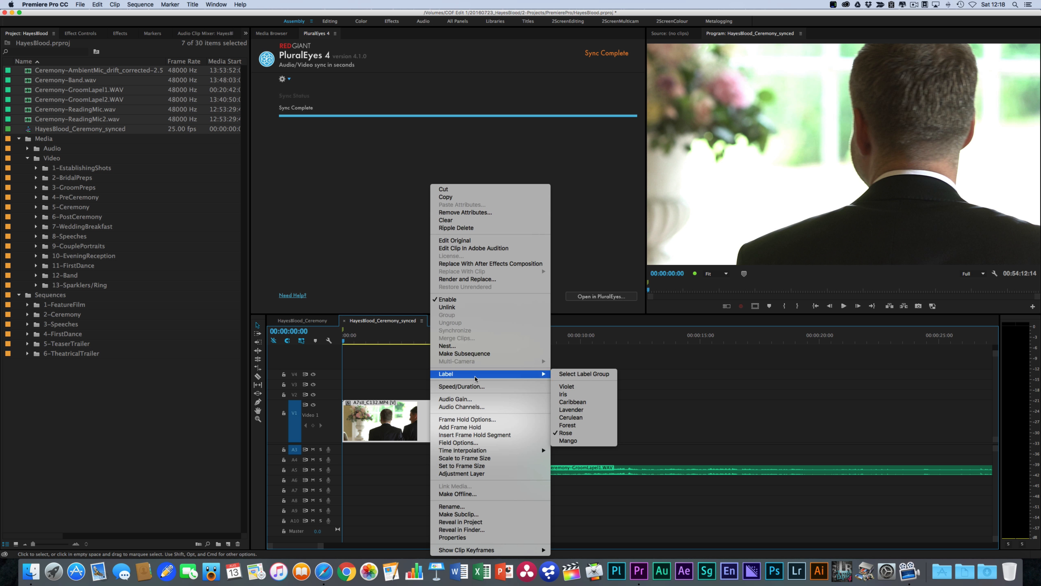
{"action": "left_click", "coordinate": [568, 387]}
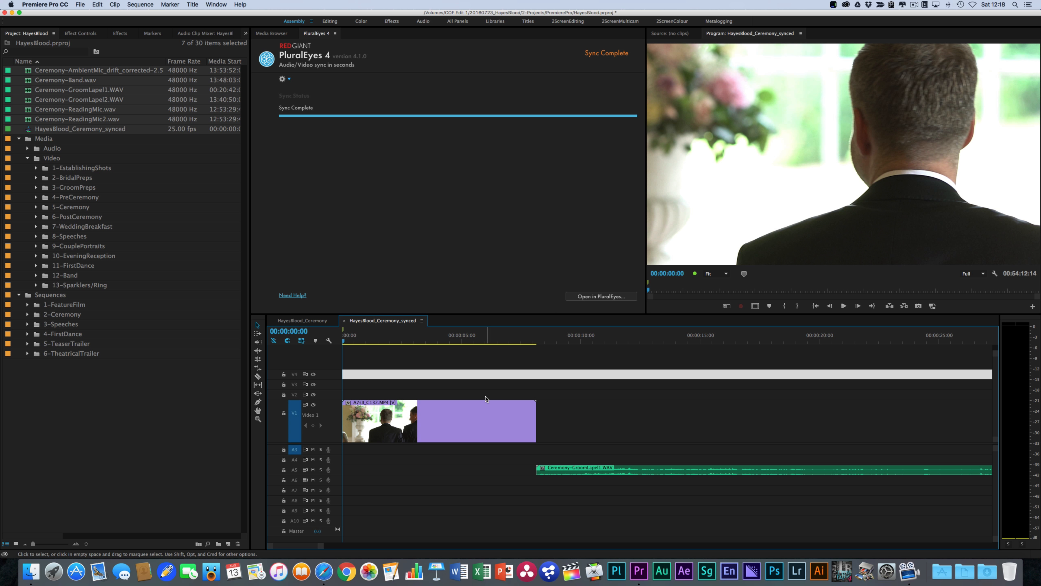
- Set the label of the opening clip A7sII_C132.MP4 back to Iris
{"action": "right_click", "coordinate": [472, 424]}
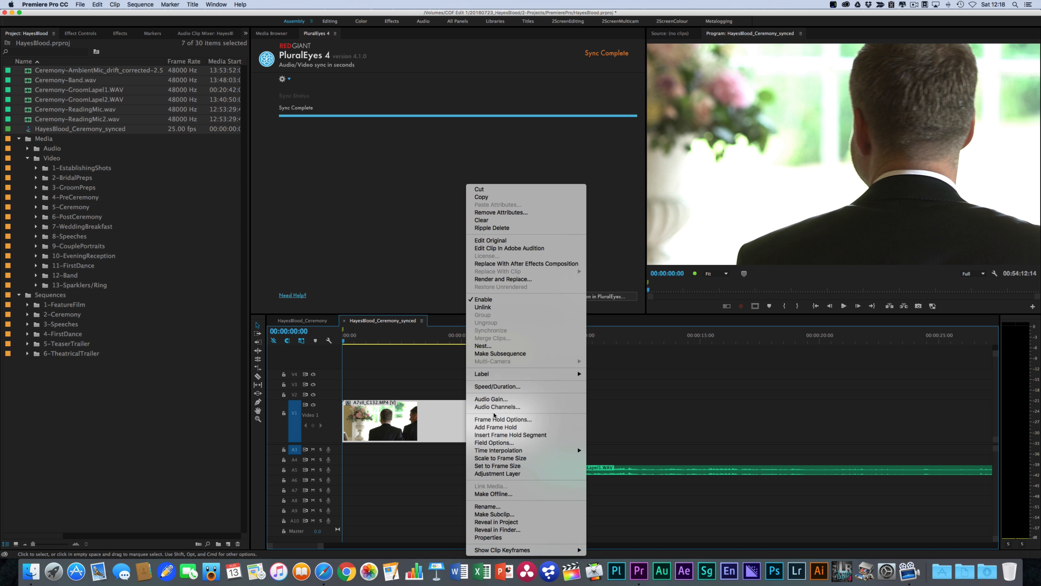
{"action": "mouse_move", "coordinate": [566, 374]}
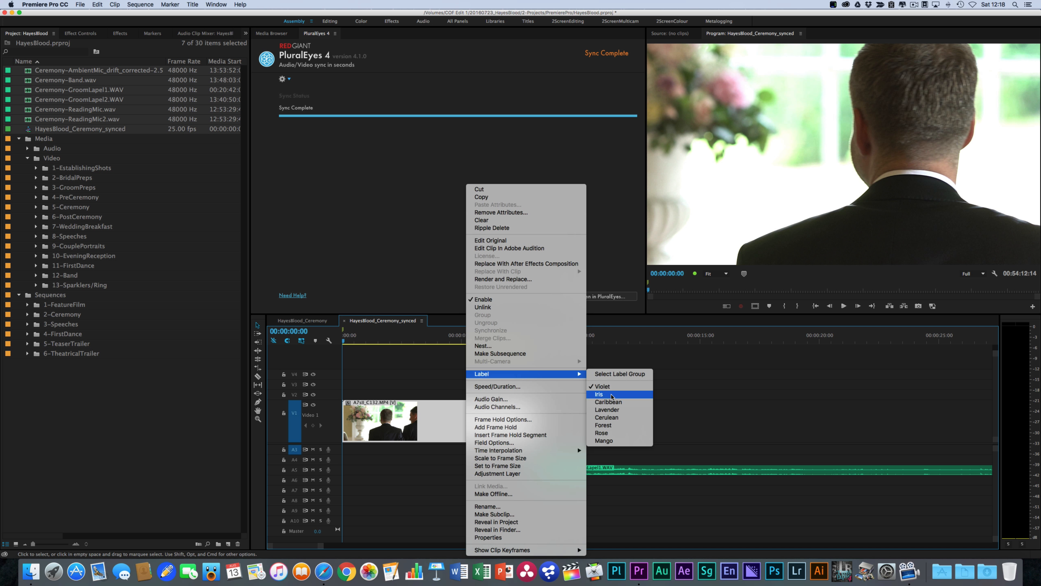
{"action": "left_click", "coordinate": [612, 401]}
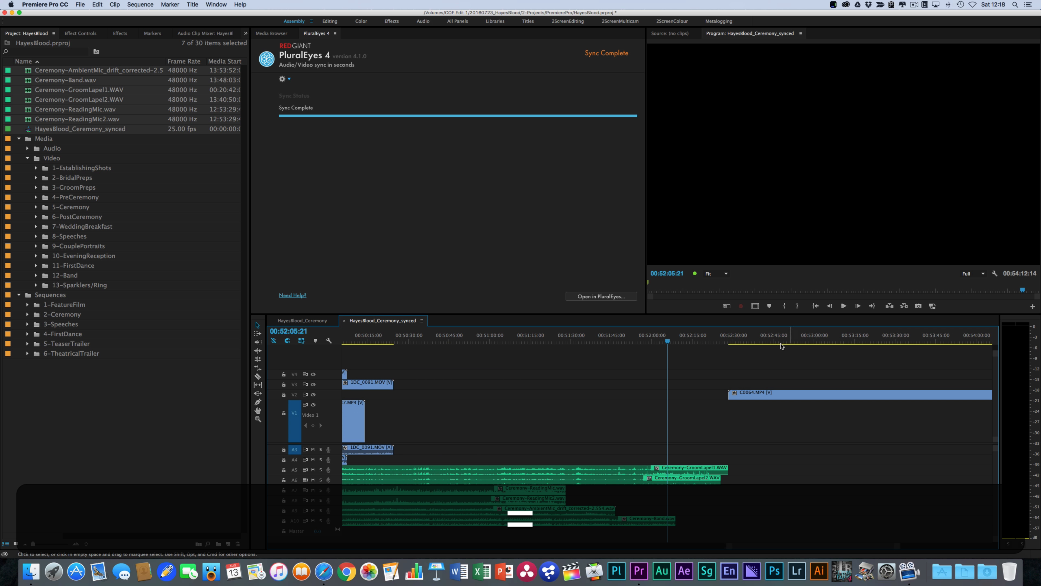
- Scrub through the last video clip C0064.MP4 and examine its audio at the end of the synced sequence
{"action": "left_click_drag", "start_coordinate": [702, 339], "coordinate": [763, 343]}
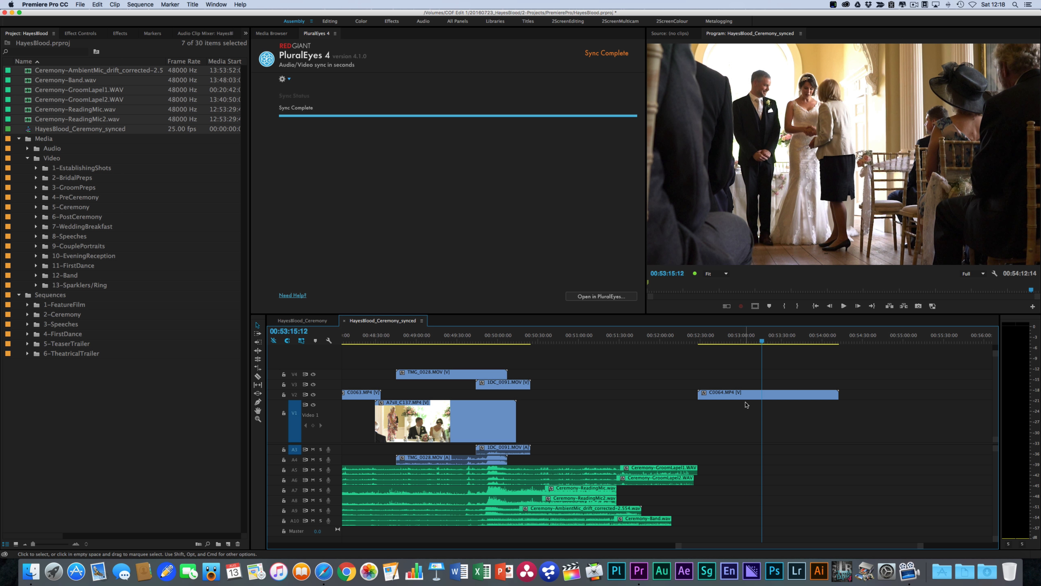
{"action": "scroll", "coordinate": [752, 461], "scroll_direction": "up", "scroll_amount": 2}
{"action": "left_click_drag", "start_coordinate": [776, 343], "coordinate": [750, 344]}
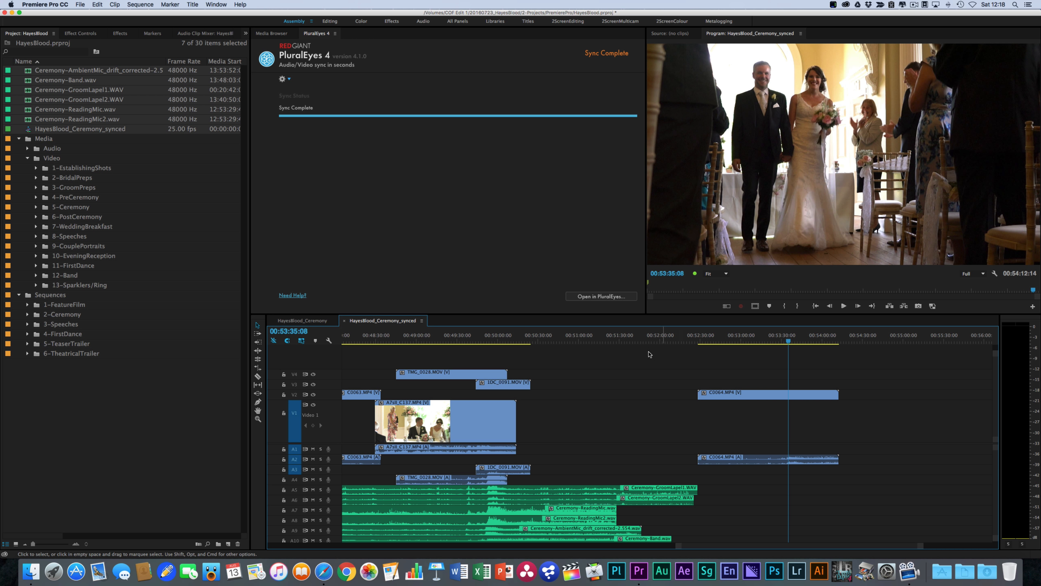
- Hide video track V4 to view the camera angle beneath it around 00:49:52, and show the track again
{"action": "left_click", "coordinate": [490, 338]}
{"action": "left_click_drag", "start_coordinate": [490, 335], "coordinate": [488, 335]}
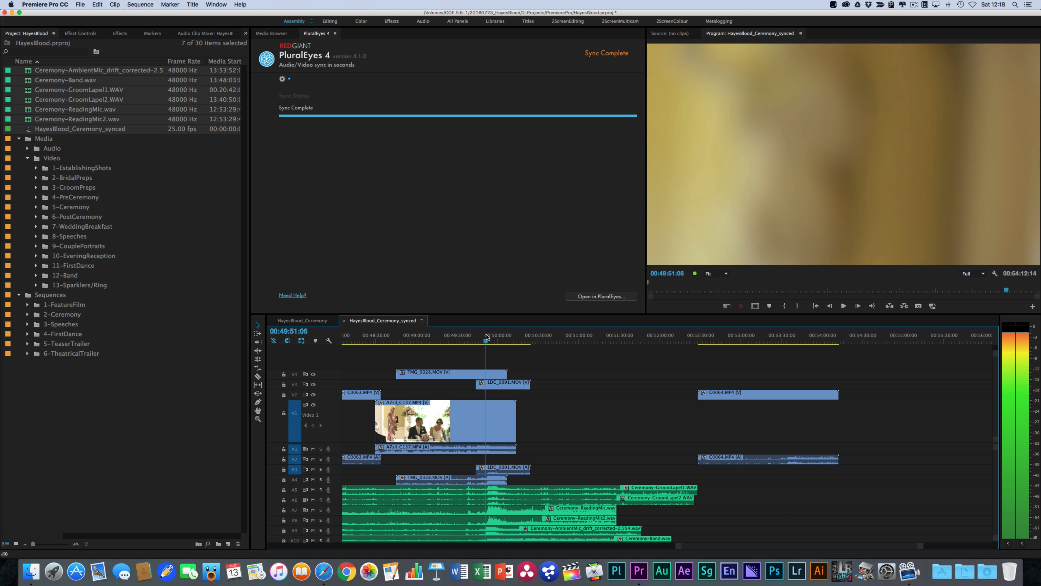
{"action": "left_click", "coordinate": [313, 373]}
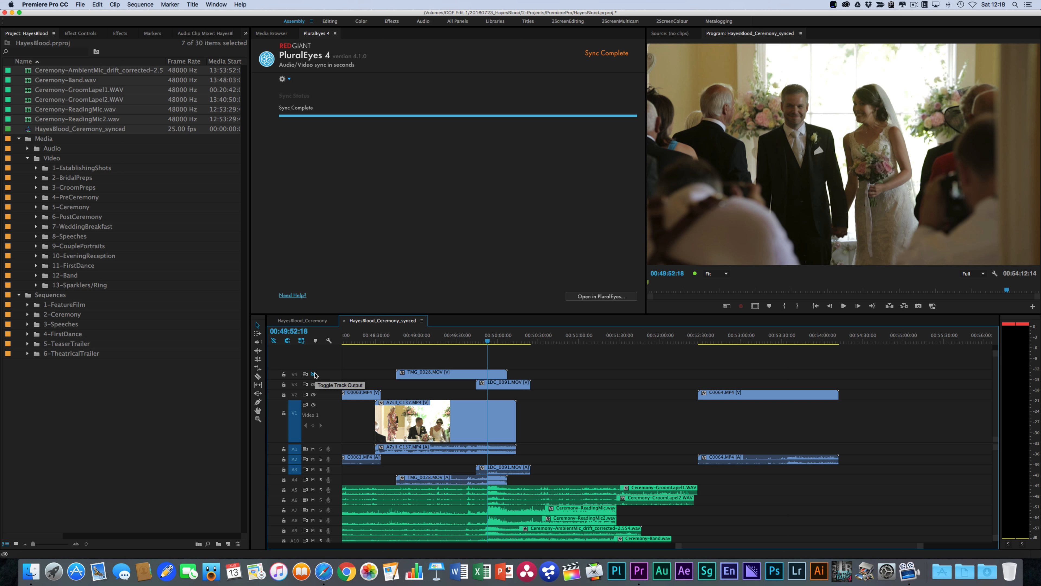
{"action": "left_click", "coordinate": [492, 342]}
{"action": "left_click_drag", "start_coordinate": [492, 342], "coordinate": [489, 342]}
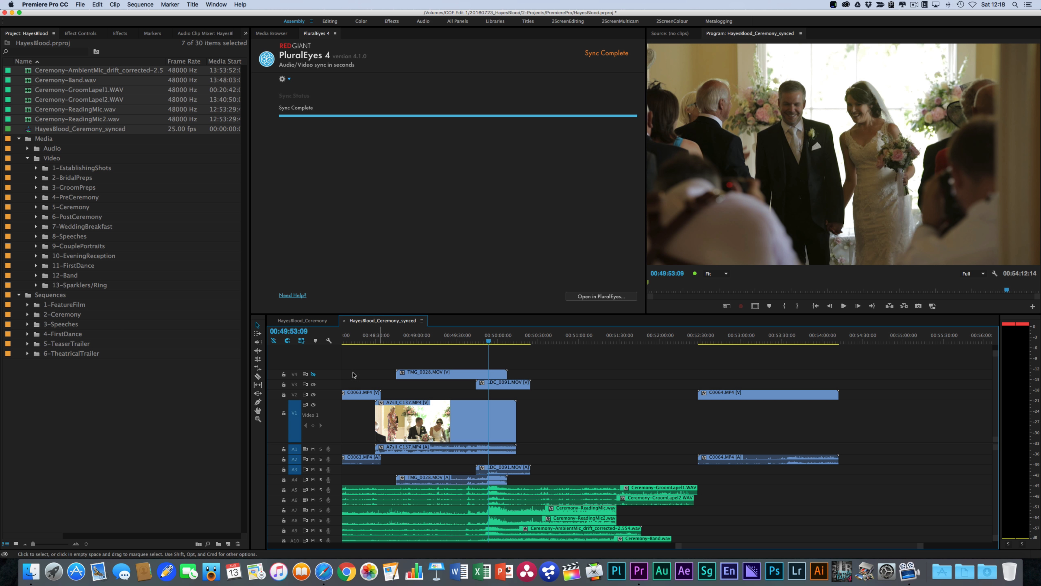
{"action": "left_click", "coordinate": [313, 373]}
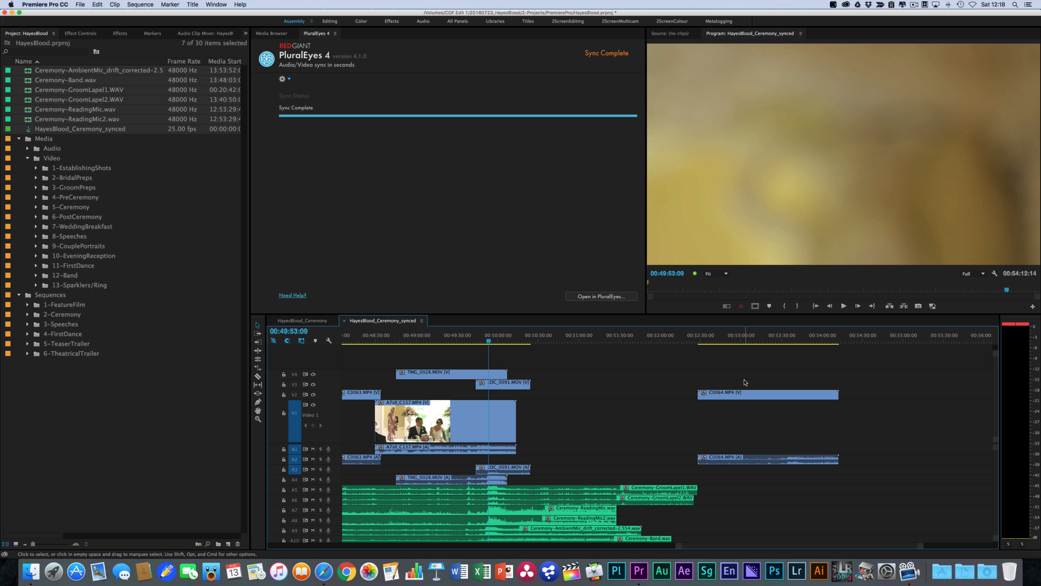
- View the whole synced sequence and scrub the early part of C0063.MP4 to 00:21:02:16
{"action": "key", "text": "backslash"}
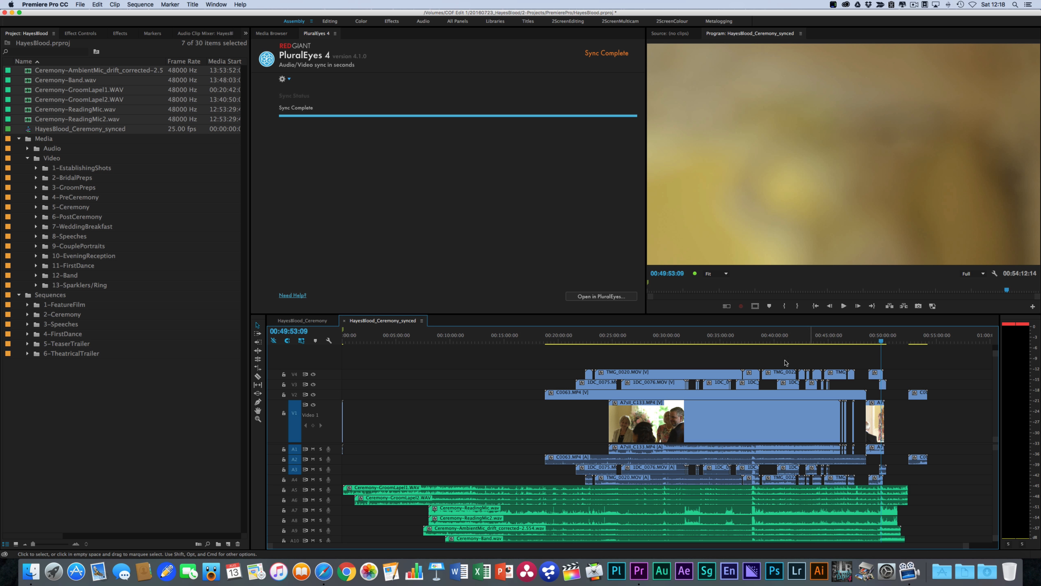
{"action": "left_click", "coordinate": [562, 341]}
{"action": "mouse_move", "coordinate": [562, 341]}
{"action": "left_mouse_down"}
{"action": "mouse_move", "coordinate": [870, 348]}
{"action": "mouse_move", "coordinate": [569, 346]}
{"action": "left_mouse_up"}
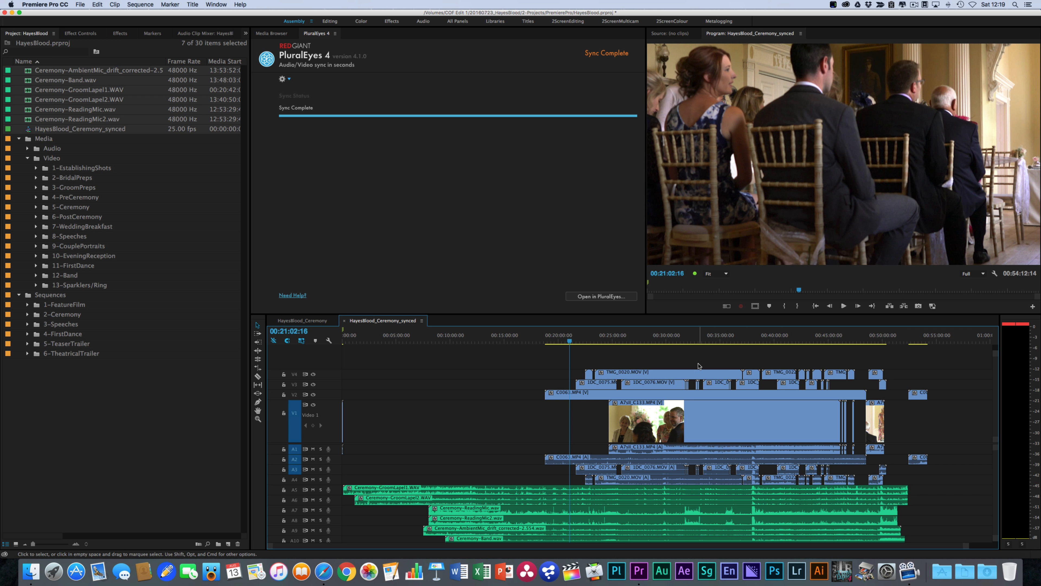
- Scrub through the short 1DC clips on track V3 up to 00:32:05:22 to examine their placement
{"action": "left_click", "coordinate": [689, 340]}
{"action": "key", "text": "equal"}
{"action": "key", "text": "equal"}
{"action": "key", "text": "equal"}
{"action": "key", "text": "equal"}
{"action": "key", "text": "equal"}
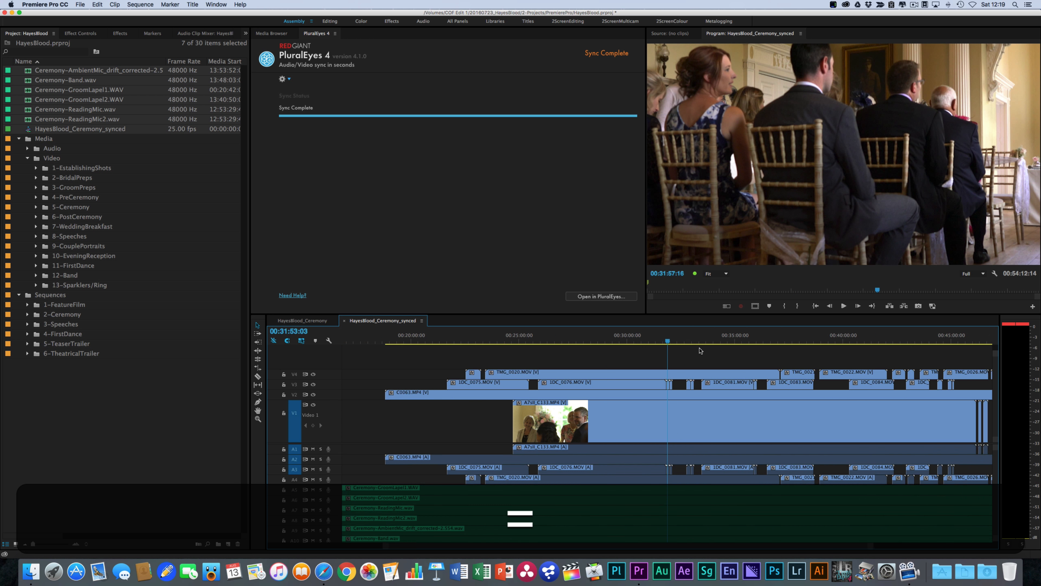
{"action": "left_click_drag", "start_coordinate": [647, 342], "coordinate": [741, 343]}
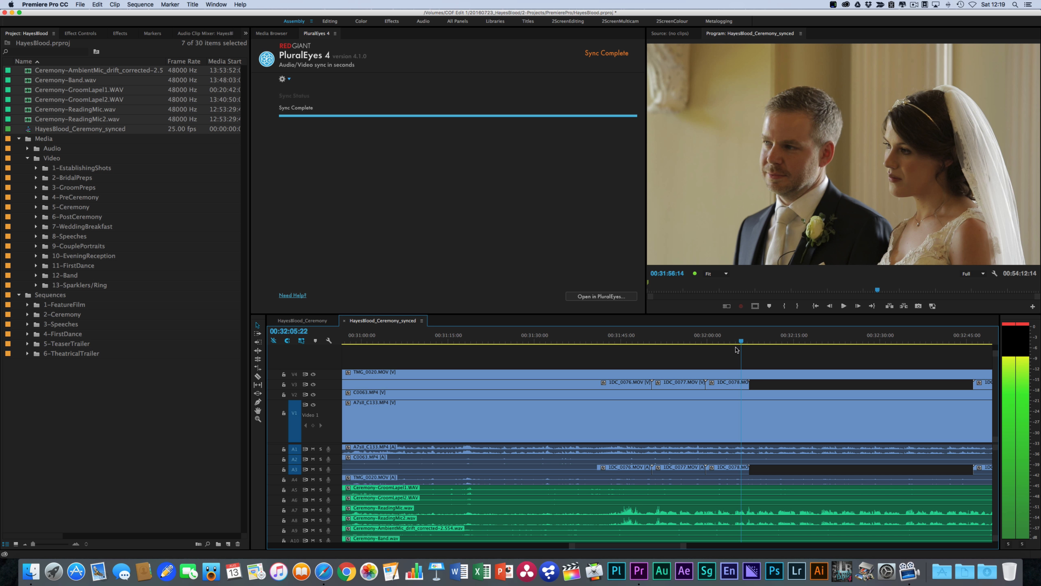
- Hide video track V4 and scrub to 00:32:02:23 to view the short 1DC clips on track V3
{"action": "key", "text": "minus"}
{"action": "key", "text": "minus"}
{"action": "key", "text": "minus"}
{"action": "key", "text": "minus"}
{"action": "key", "text": "minus"}
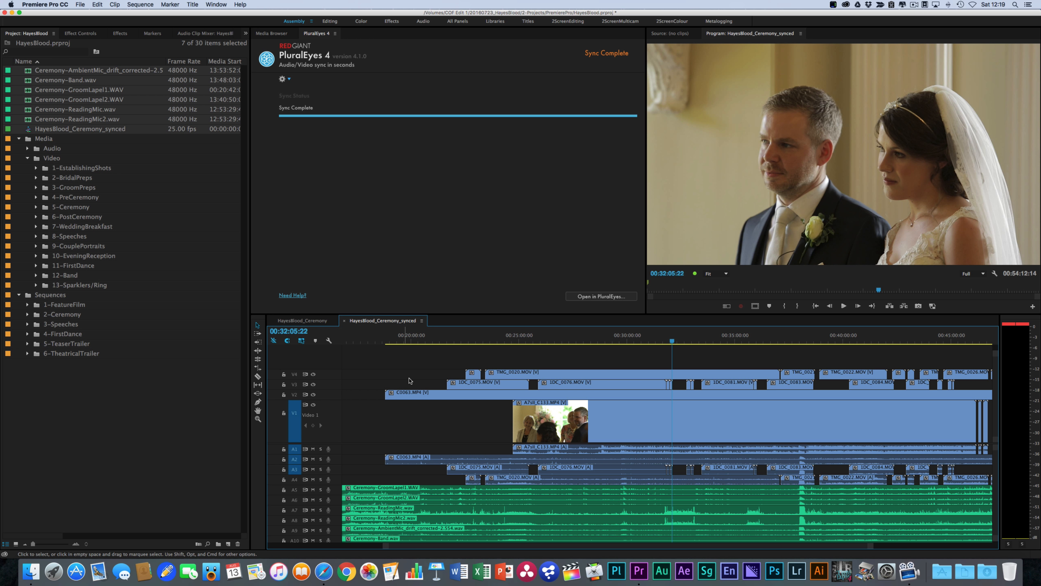
{"action": "left_click", "coordinate": [314, 374]}
{"action": "key", "text": "equal"}
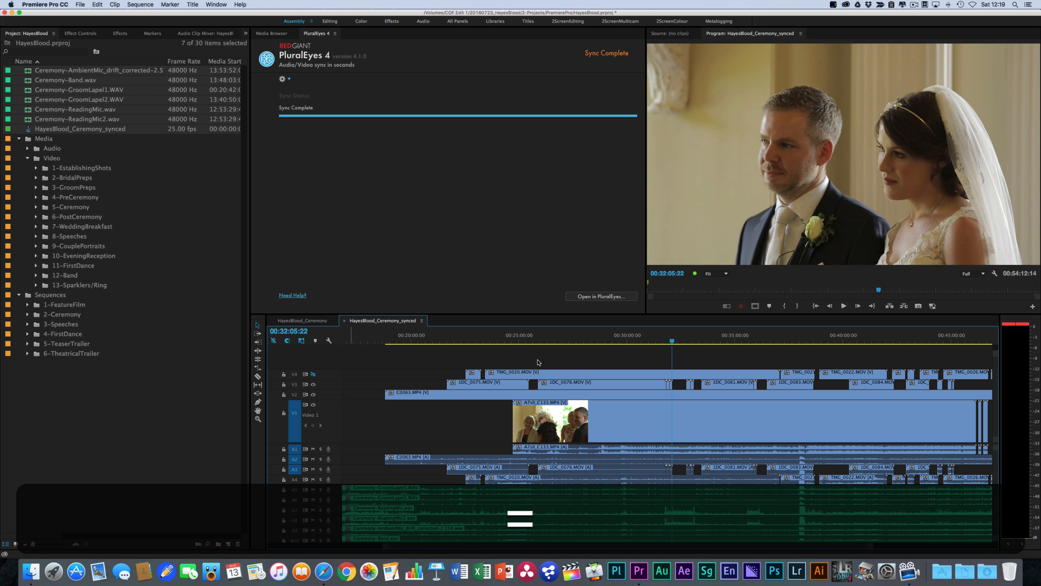
{"action": "left_click", "coordinate": [645, 341]}
{"action": "left_click_drag", "start_coordinate": [646, 343], "coordinate": [663, 343]}
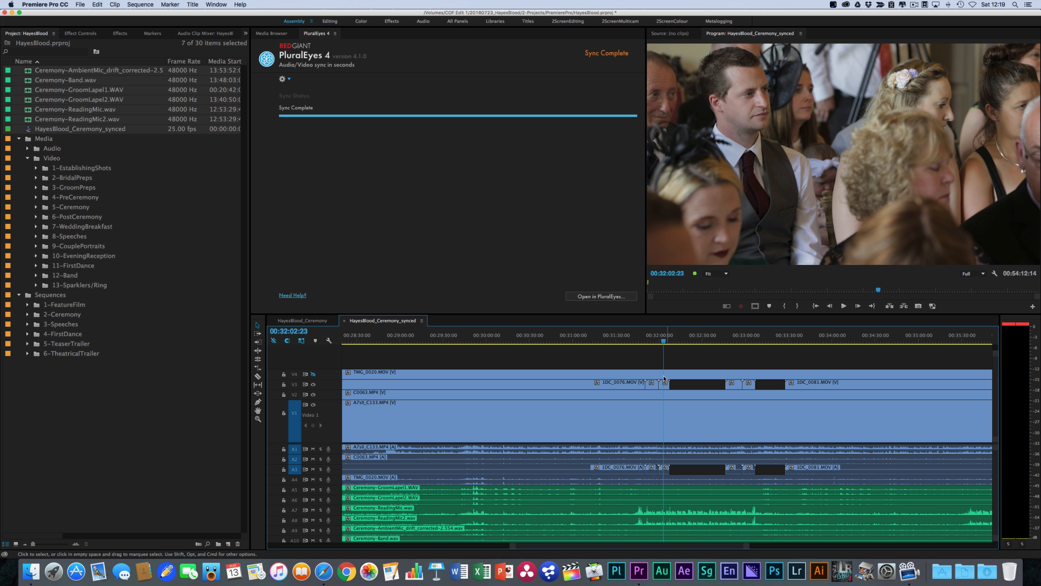
{"action": "key", "text": "backslash"}
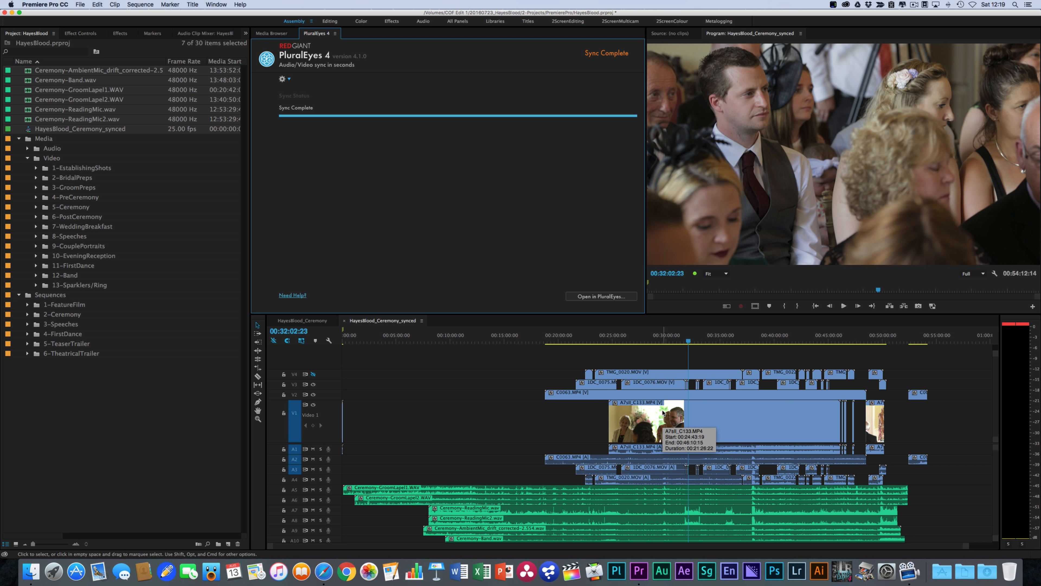
- Open the PluralEyes sync options, review the settings for unsynchronized clips and replaced audio, and close them
{"action": "left_click", "coordinate": [710, 356]}
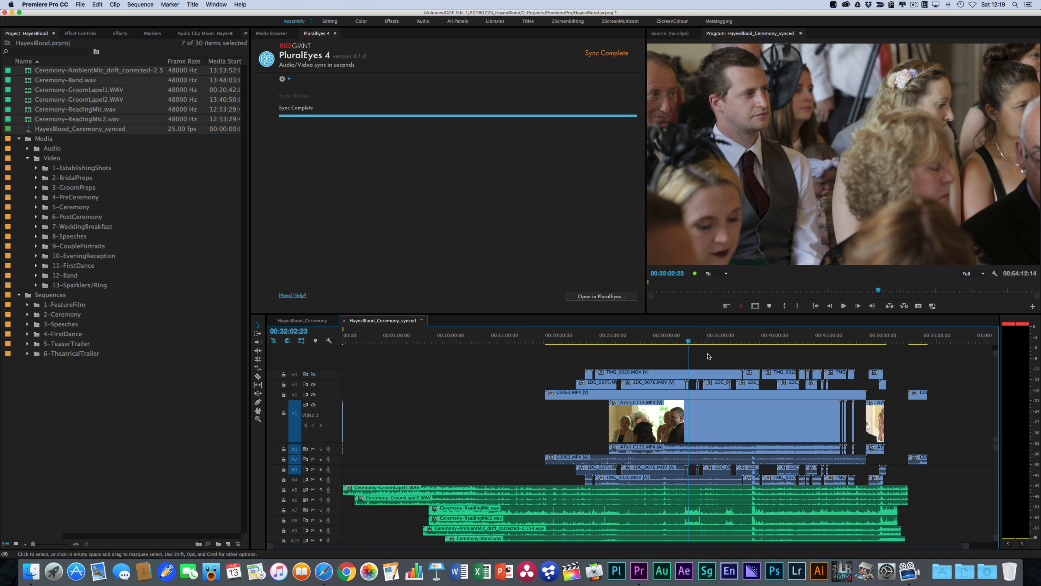
{"action": "left_click", "coordinate": [161, 411]}
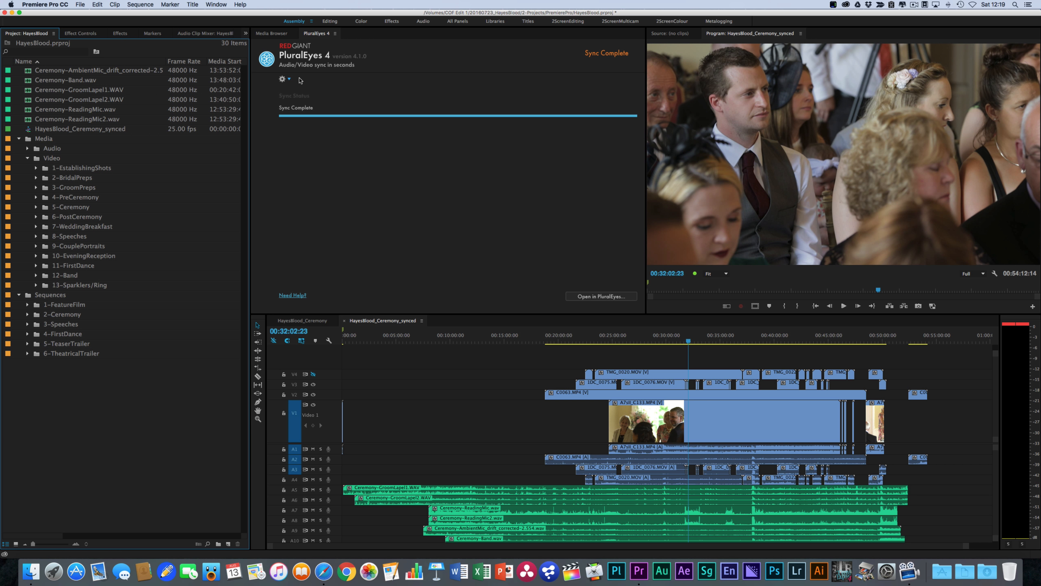
{"action": "left_click", "coordinate": [289, 79]}
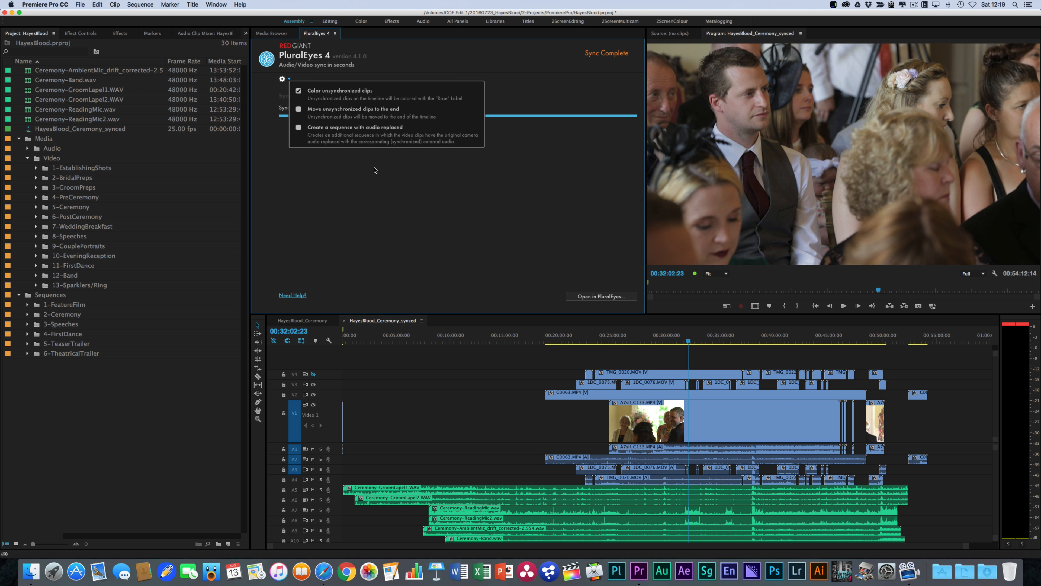
{"action": "left_click", "coordinate": [411, 213]}
{"action": "left_click", "coordinate": [704, 353]}
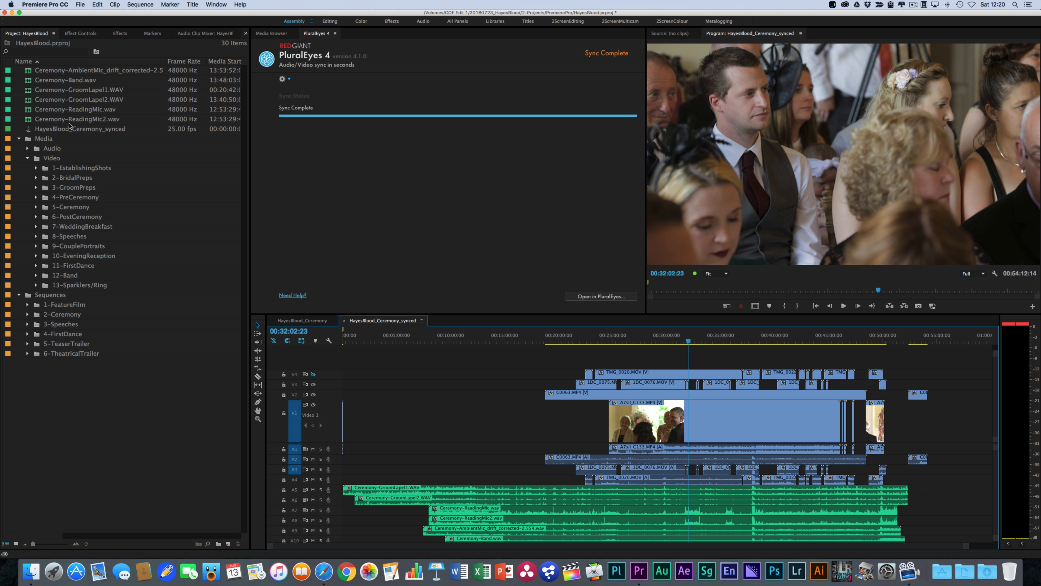
- Select the six ceremony audio files at the project root and expand the Recorded Audio Ceremony bin for comparison
{"action": "left_click", "coordinate": [58, 105]}
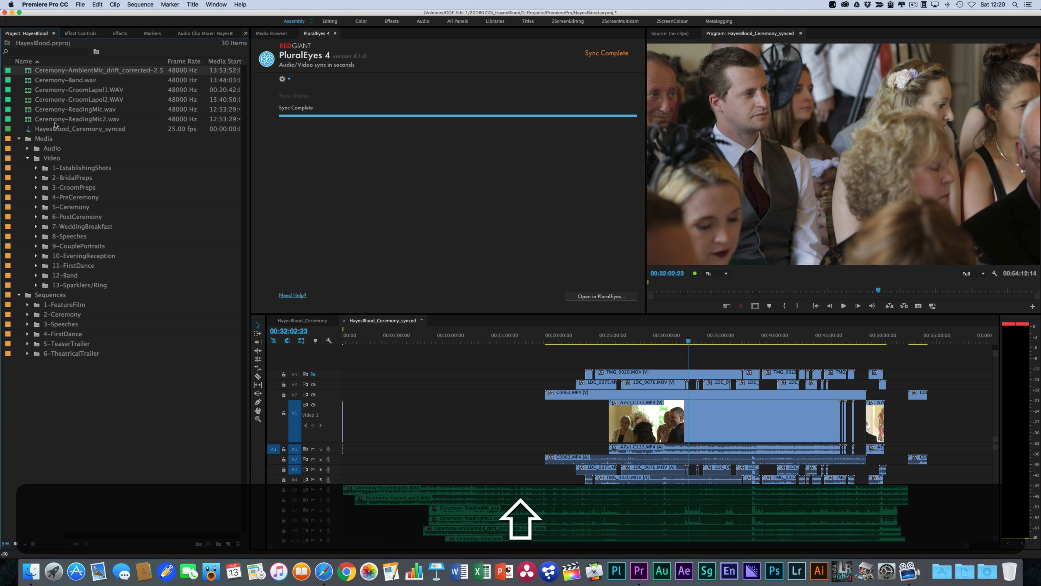
{"action": "left_click", "coordinate": [64, 119], "text": "shift"}
{"action": "left_click", "coordinate": [27, 149]}
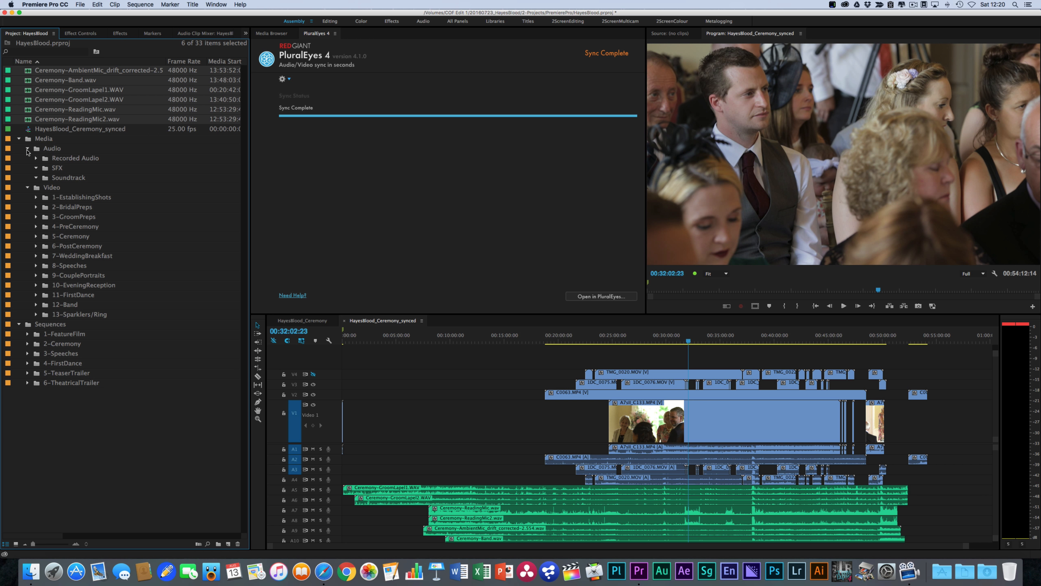
{"action": "left_click", "coordinate": [36, 158]}
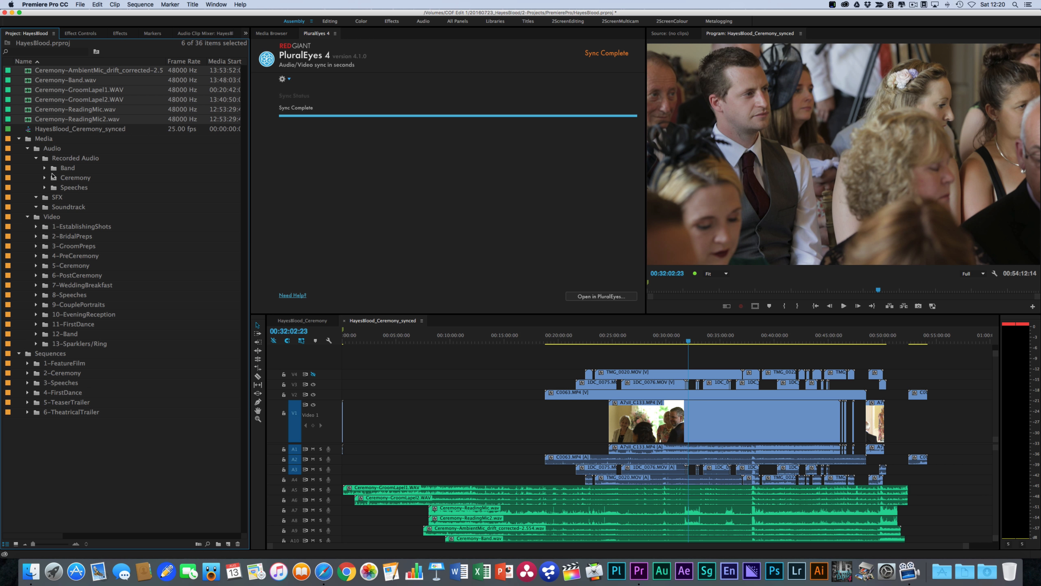
{"action": "left_click", "coordinate": [45, 177]}
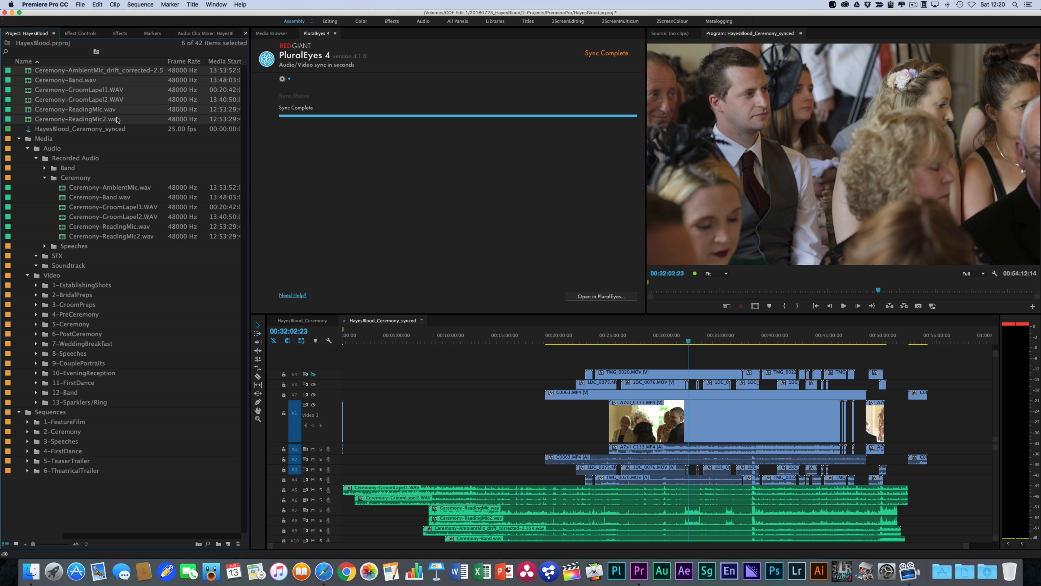
- Undo the recent changes back through the PluralEyes sync to the original HayesBlood_Ceremony sequence, and collapse the Ceremony audio bin
{"action": "key", "text": "super+z"}
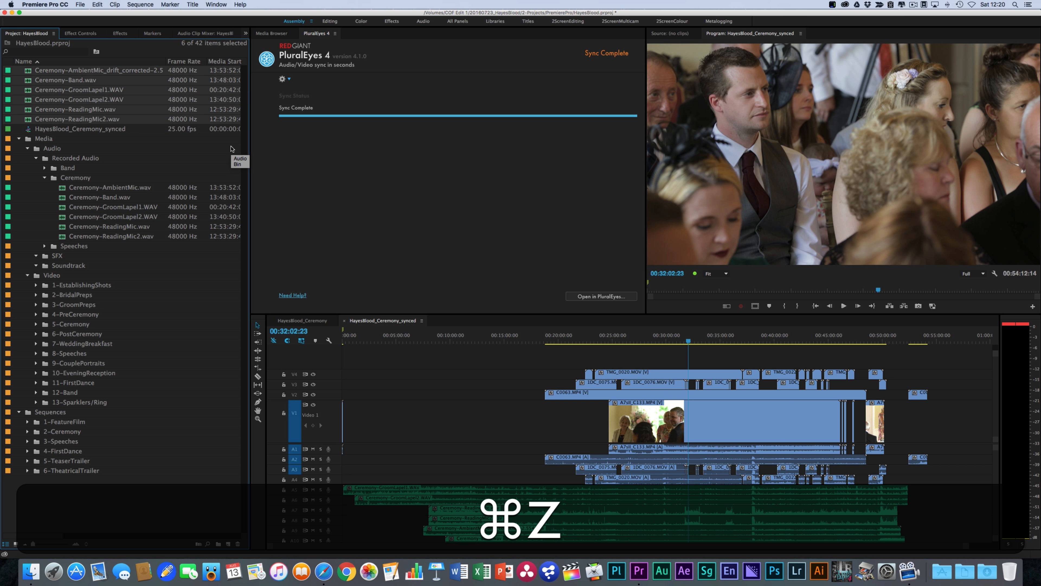
{"action": "key", "text": "super+z"}
{"action": "key", "text": "super+z"}
{"action": "key", "text": "super+z"}
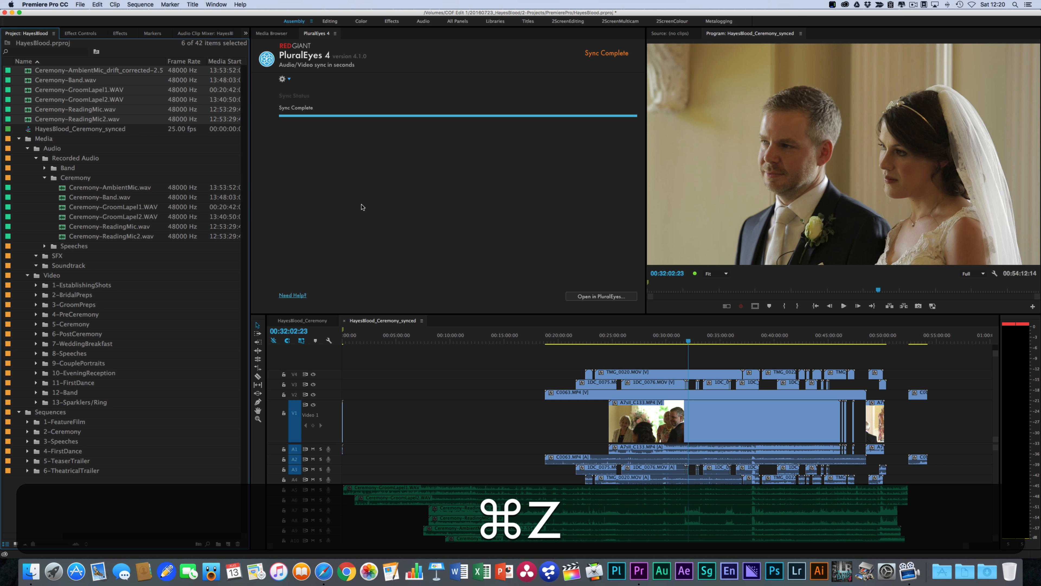
{"action": "left_click", "coordinate": [362, 207]}
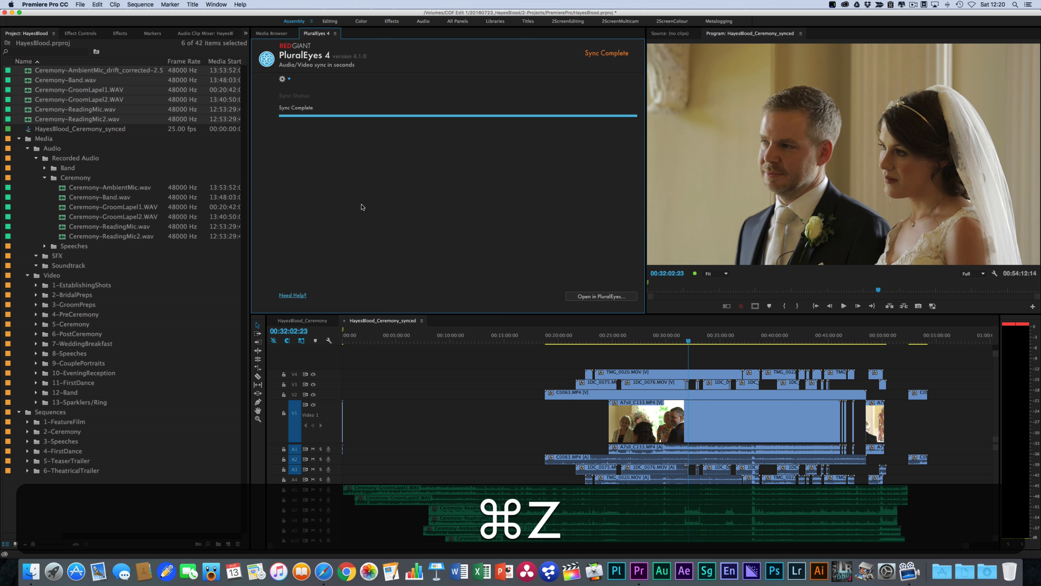
{"action": "key", "text": "super+z"}
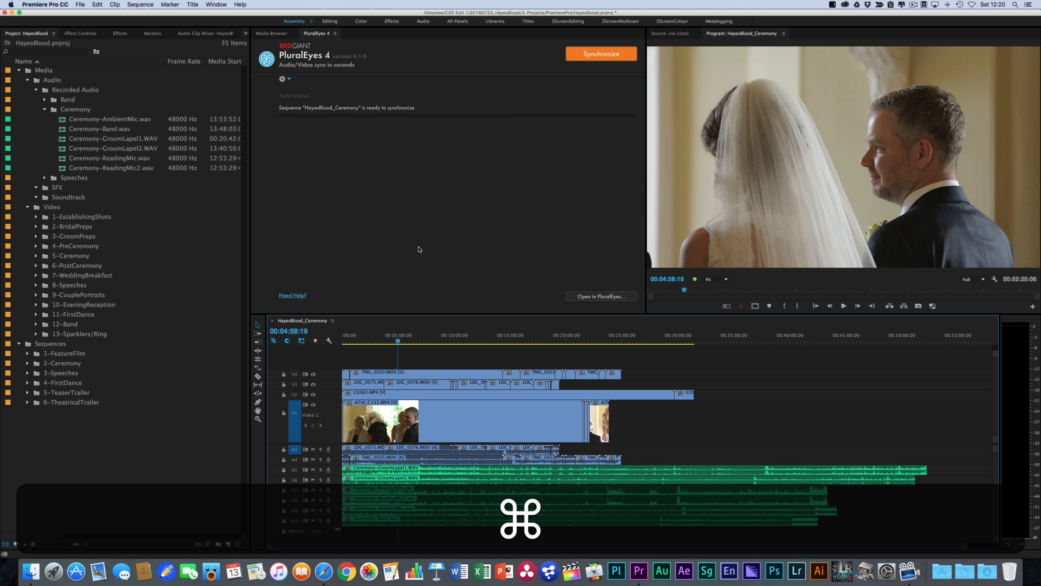
{"action": "left_click", "coordinate": [44, 109]}
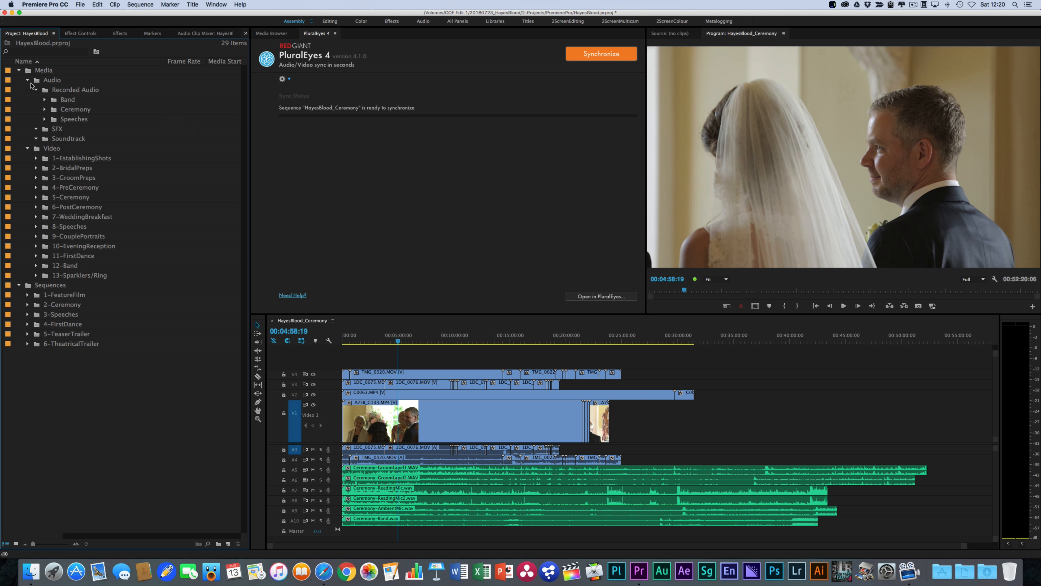
- In Finder, move all three HayesBlood_Ceremony files in Documents/Red Giant/PluralEyes to the Trash
{"action": "left_click", "coordinate": [30, 570]}
{"action": "left_click_drag", "start_coordinate": [425, 101], "coordinate": [407, 102]}
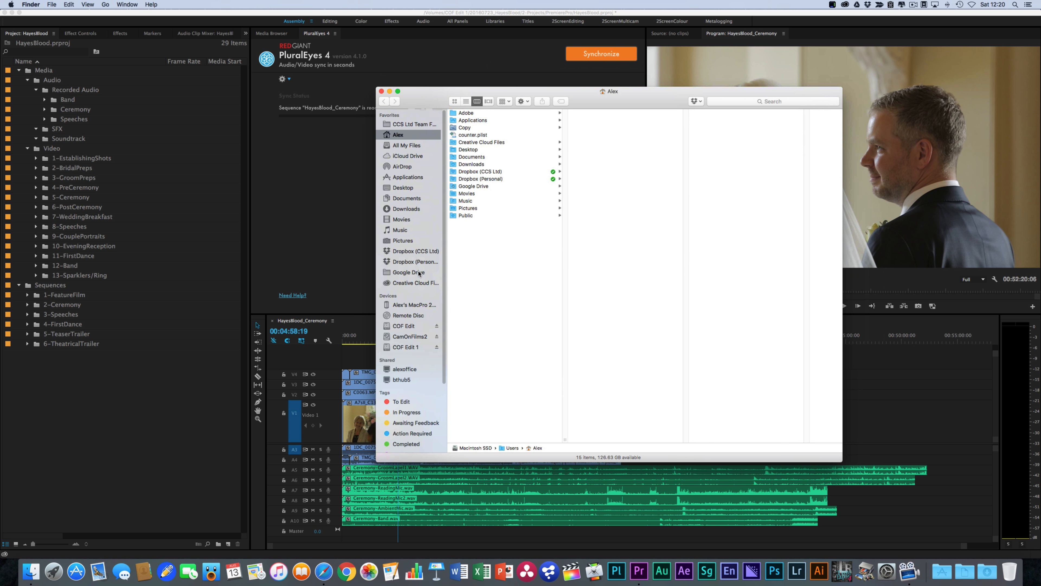
{"action": "left_click", "coordinate": [404, 201]}
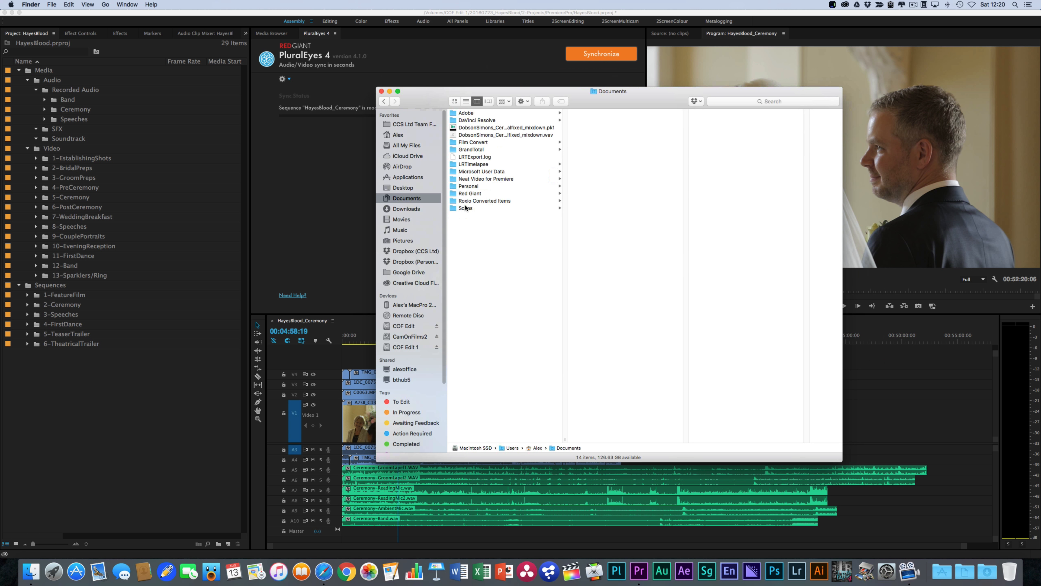
{"action": "left_click", "coordinate": [482, 193]}
{"action": "left_click", "coordinate": [590, 114]}
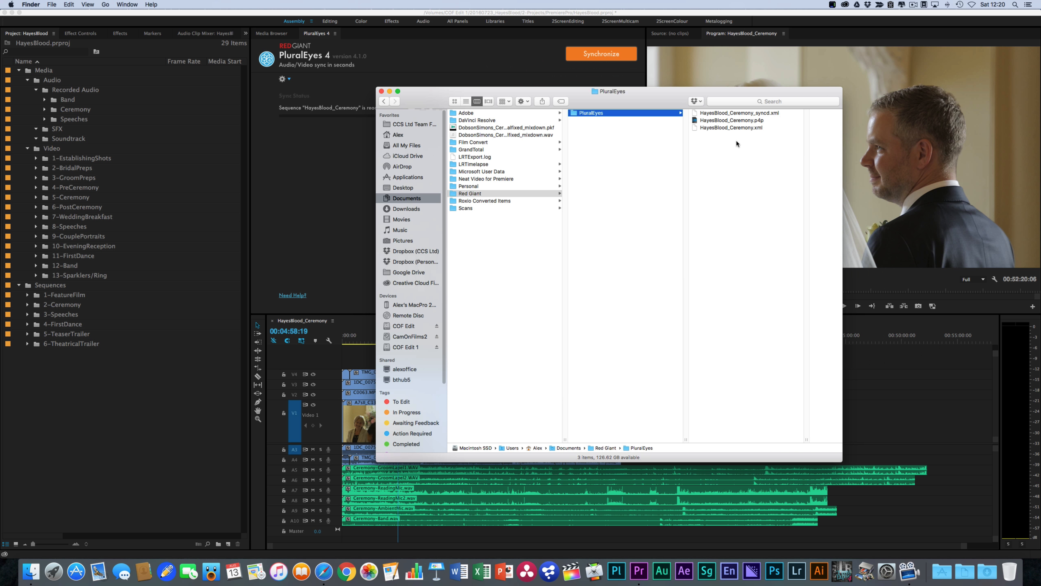
{"action": "left_click_drag", "start_coordinate": [736, 143], "coordinate": [726, 112]}
{"action": "right_click", "coordinate": [726, 114]}
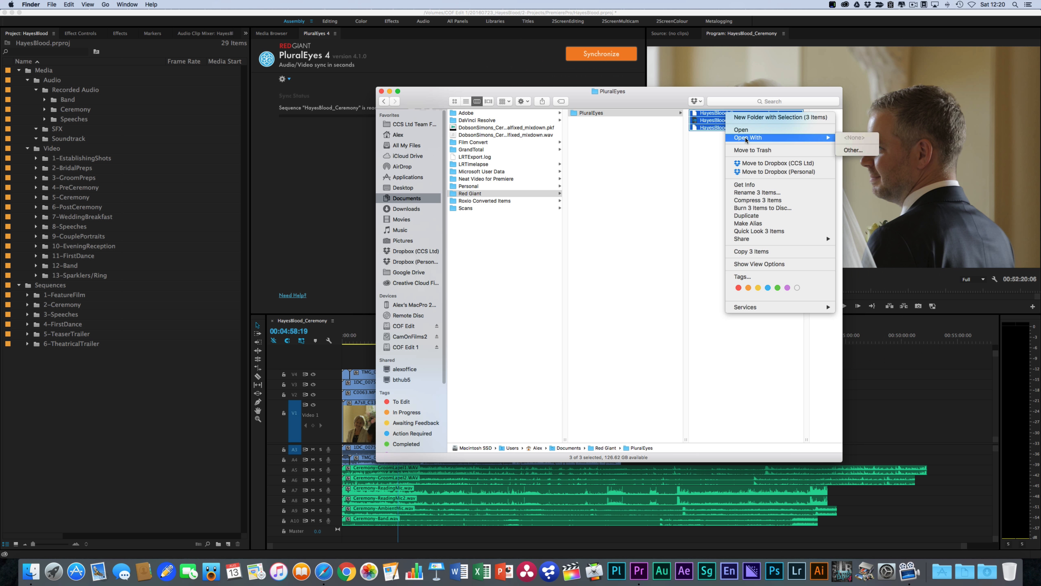
{"action": "left_click", "coordinate": [752, 150]}
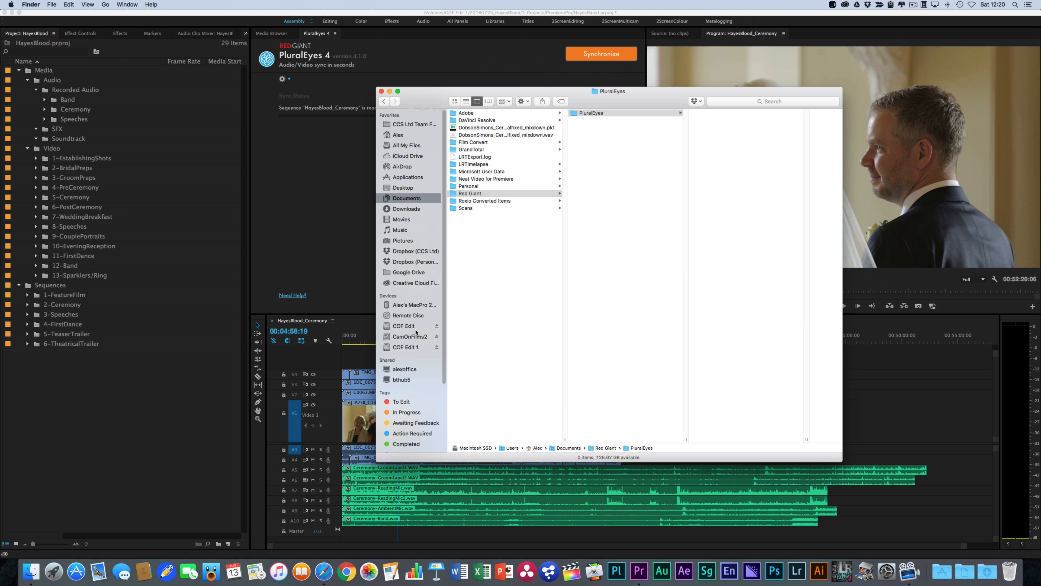
- On COF Edit 1, check the H1_1 and H1_2 audio folders under 20160723_HayesBlood/1-Media for leftover sync files
{"action": "left_click", "coordinate": [408, 347]}
{"action": "left_click", "coordinate": [504, 172]}
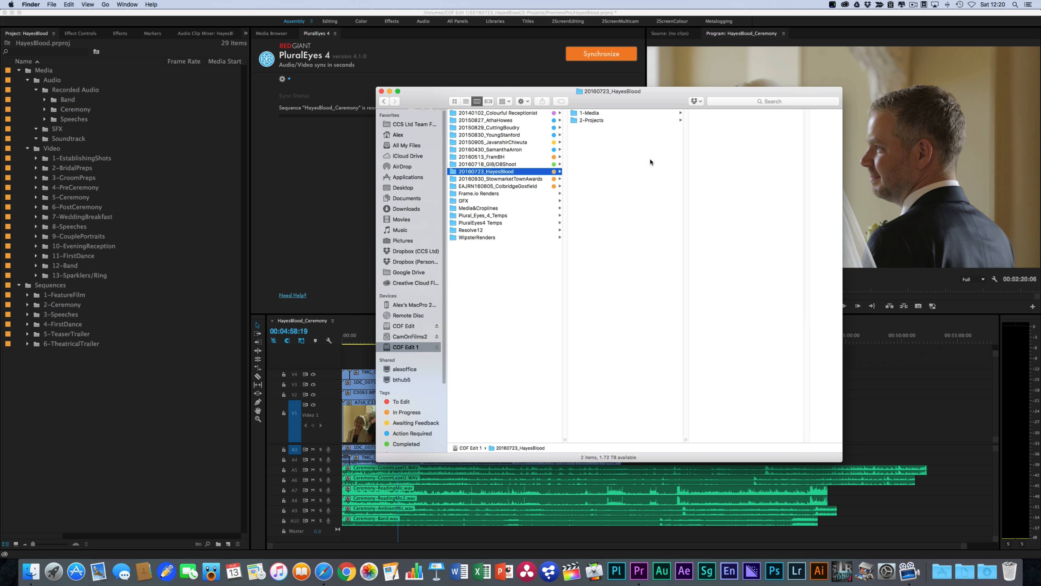
{"action": "left_click", "coordinate": [590, 114]}
{"action": "left_click", "coordinate": [701, 113]}
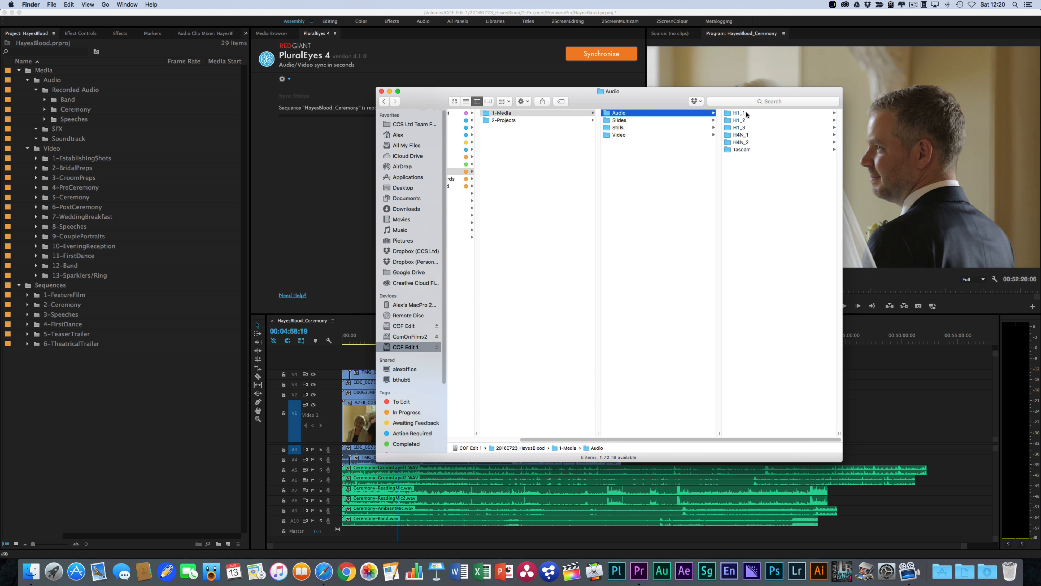
{"action": "left_click", "coordinate": [742, 113]}
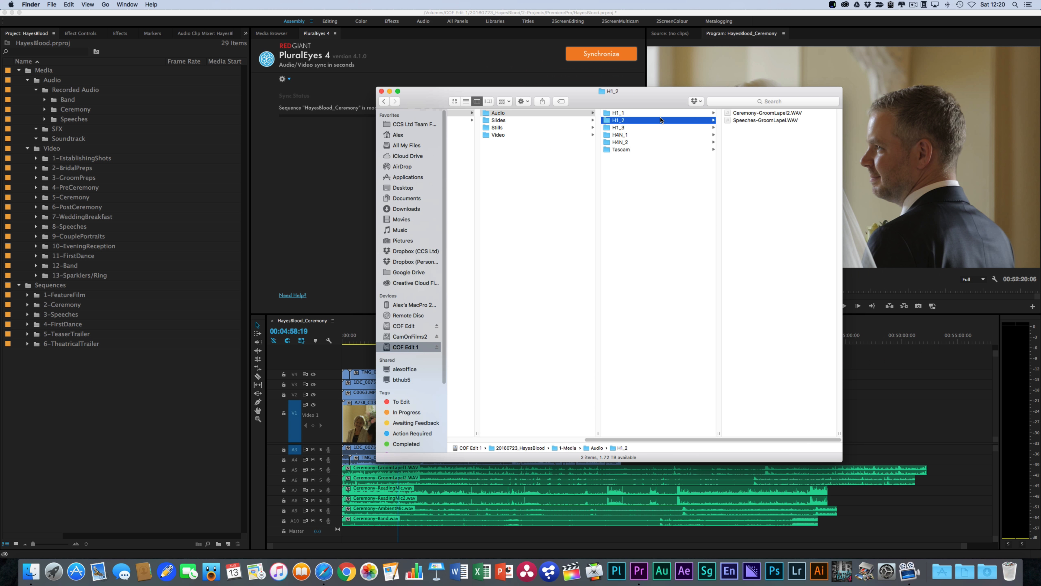
{"action": "left_click", "coordinate": [661, 120]}
{"action": "key", "text": "Left"}
{"action": "key", "text": "Left"}
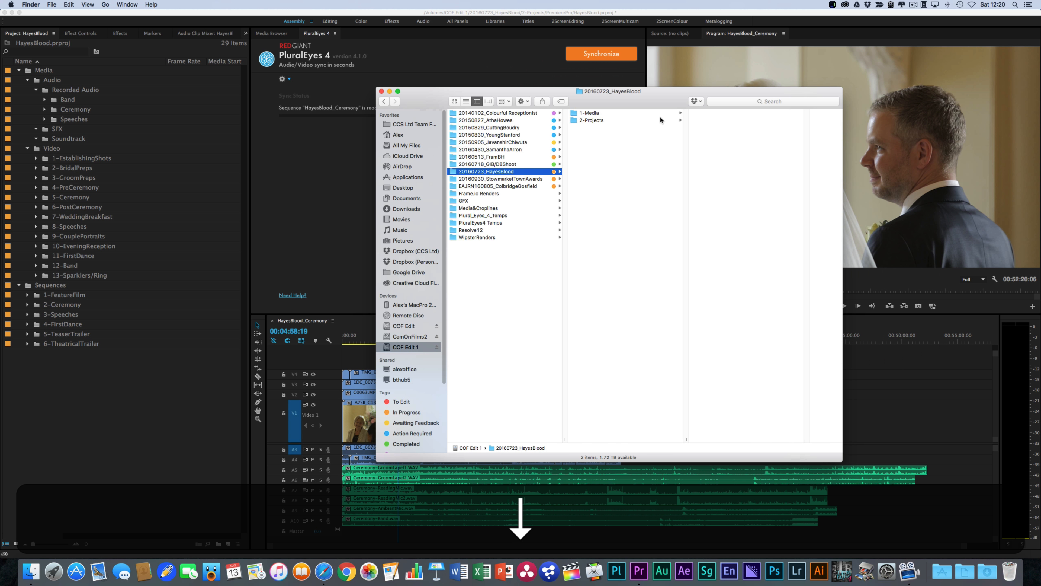
- Check the contents of the Plural_Eyes_4_Temps folder on COF Edit 1
{"action": "key", "text": "Down"}
{"action": "key", "text": "Down"}
{"action": "key", "text": "Down"}
{"action": "key", "text": "Down"}
{"action": "key", "text": "Down"}
{"action": "key", "text": "Down"}
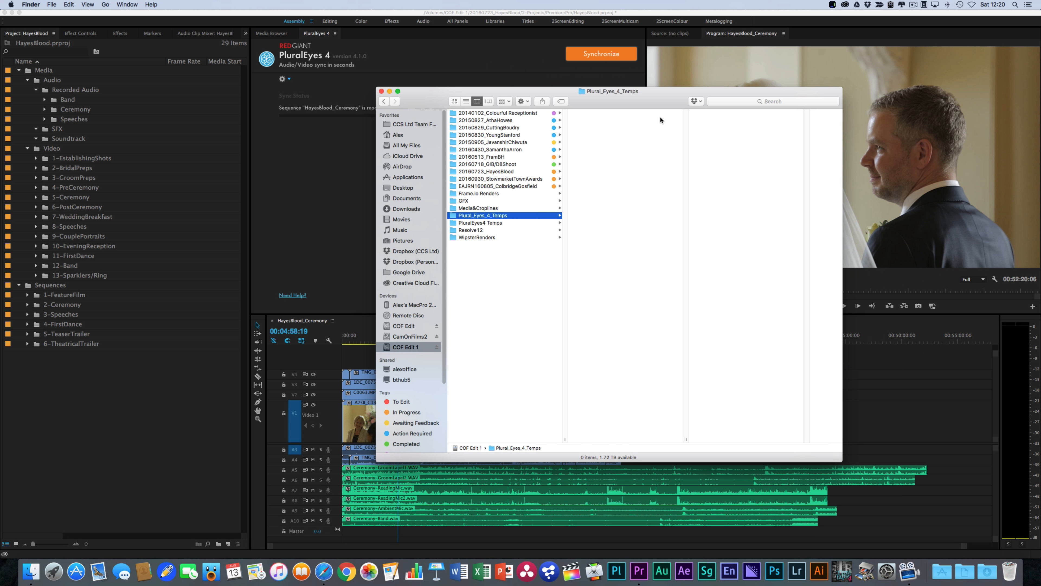
- Check the contents of the PluralEyes4 Temps folder, and move the Plural_Eyes_4_Temps folder to the Trash
{"action": "key", "text": "Down"}
{"action": "key", "text": "Right"}
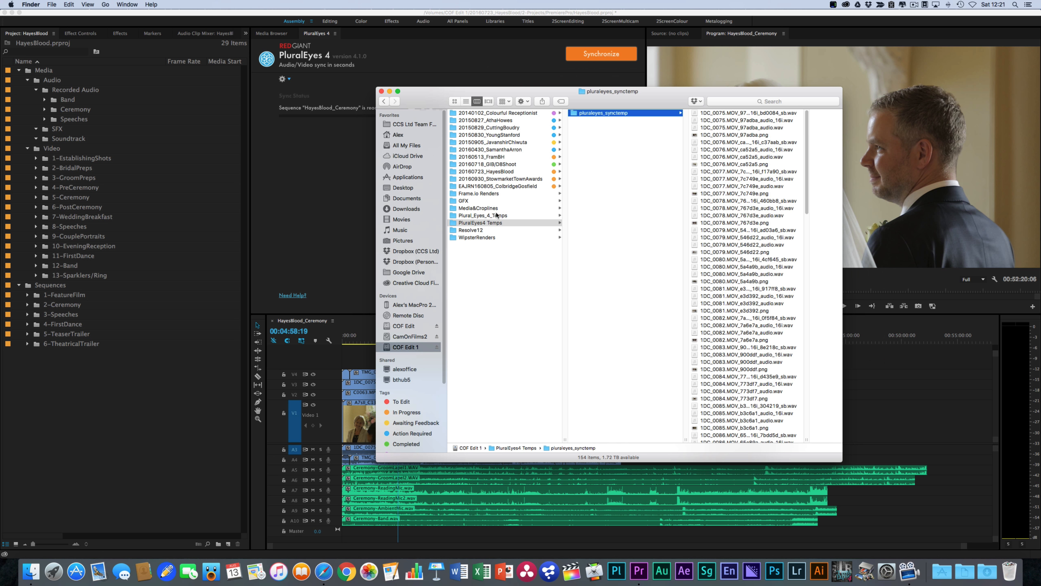
{"action": "left_click", "coordinate": [515, 216]}
{"action": "right_click", "coordinate": [456, 216]}
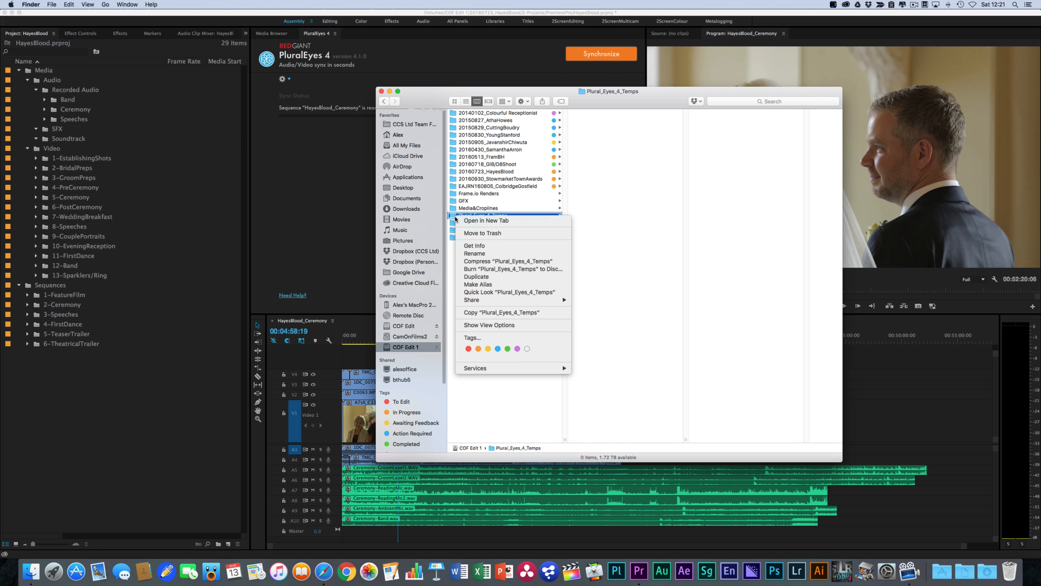
{"action": "left_click", "coordinate": [493, 235]}
- Move the pluraleyes_synctemp folder inside PluralEyes4 Temps to the Trash
{"action": "left_click", "coordinate": [497, 216]}
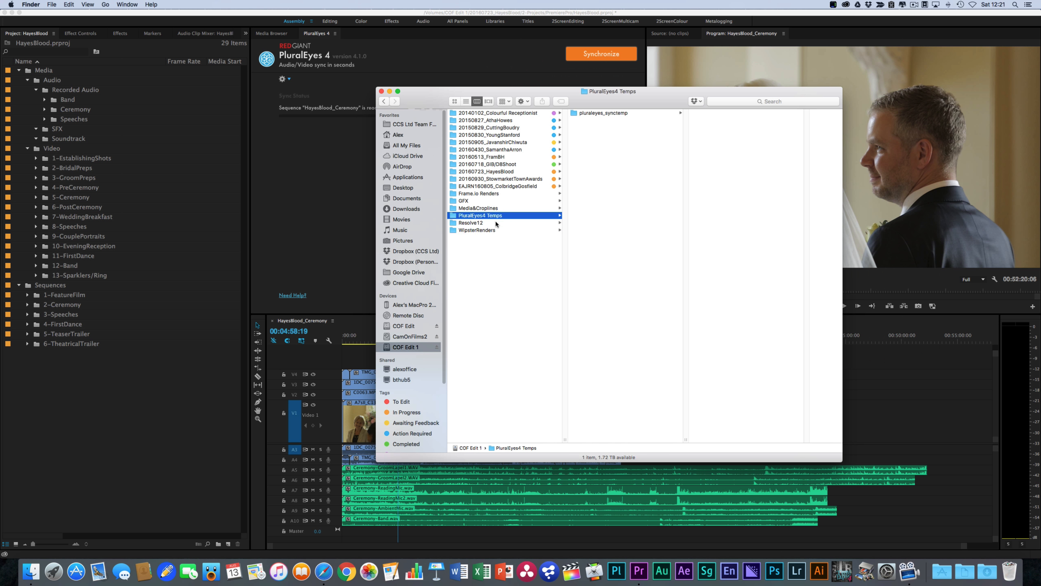
{"action": "left_click", "coordinate": [592, 114]}
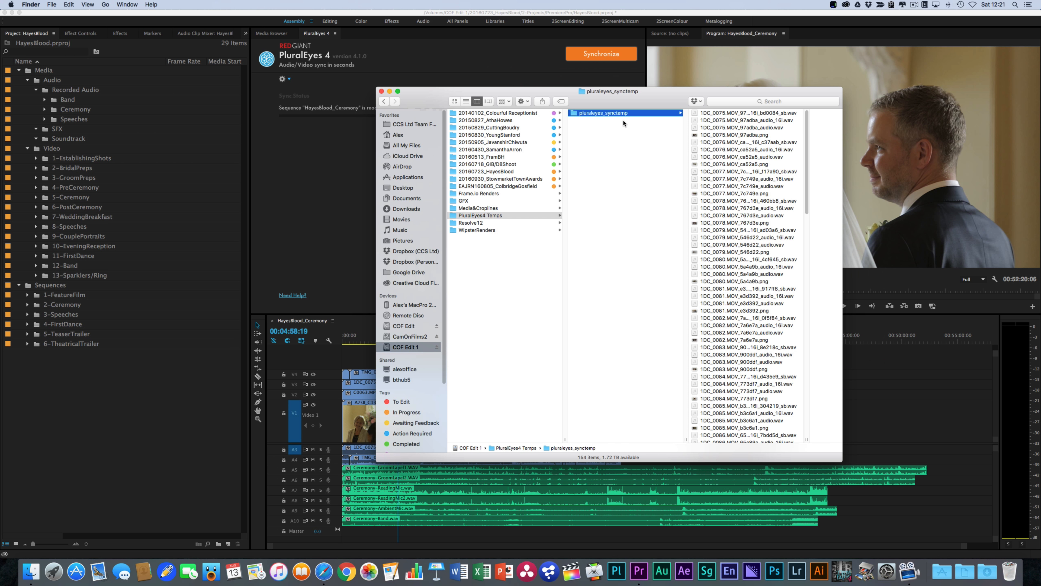
{"action": "right_click", "coordinate": [575, 115]}
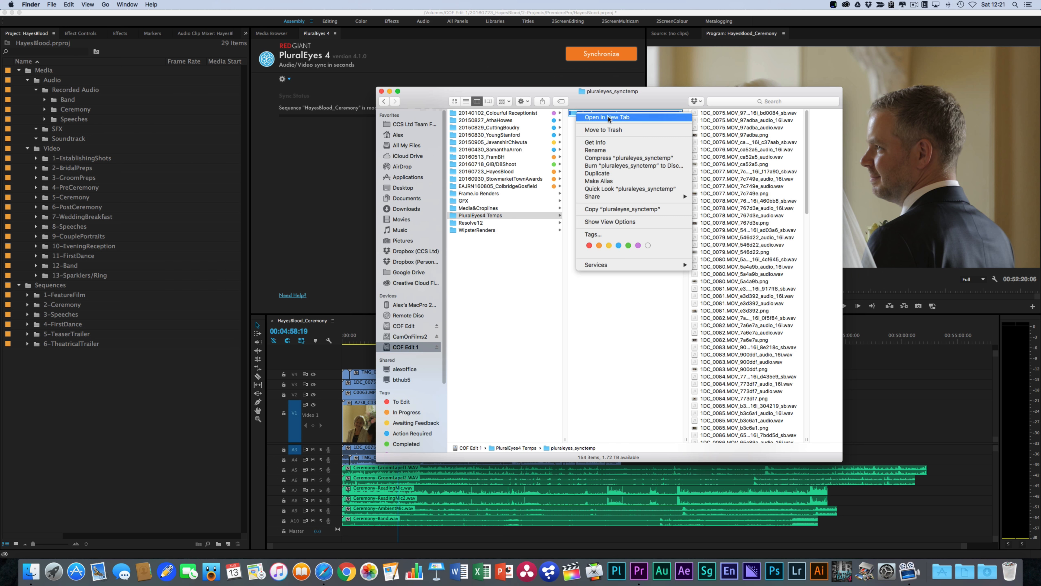
{"action": "left_click", "coordinate": [603, 130]}
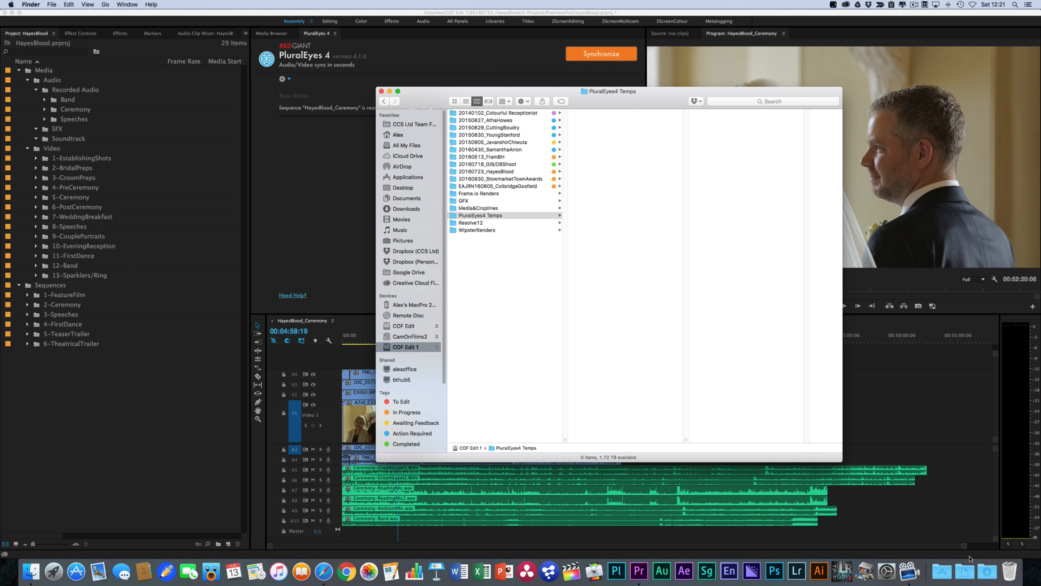
- Permanently empty the Trash and close the Finder window
{"action": "right_click", "coordinate": [1015, 555]}
{"action": "left_click", "coordinate": [1014, 520]}
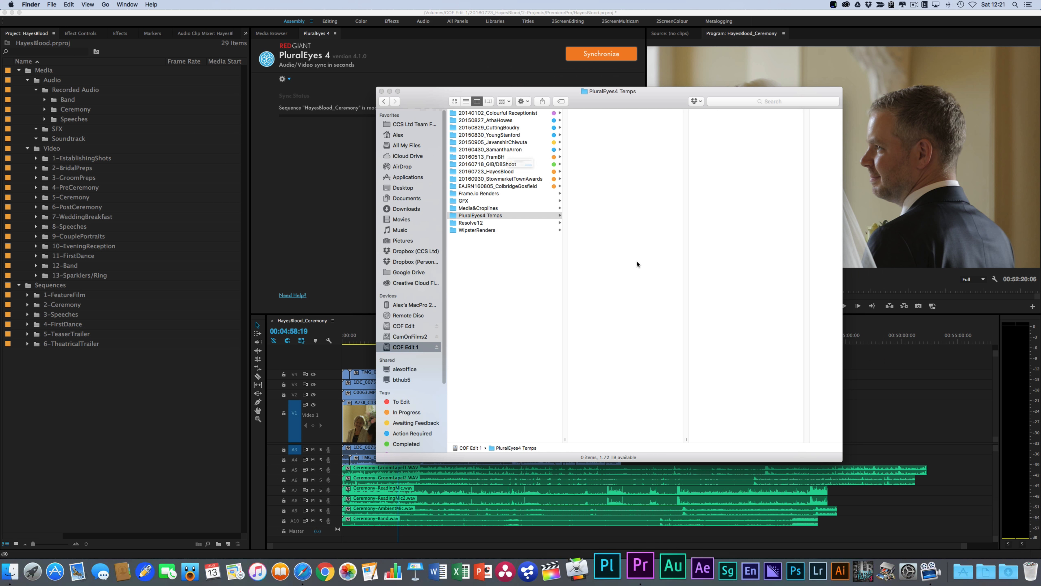
{"action": "left_click", "coordinate": [571, 181]}
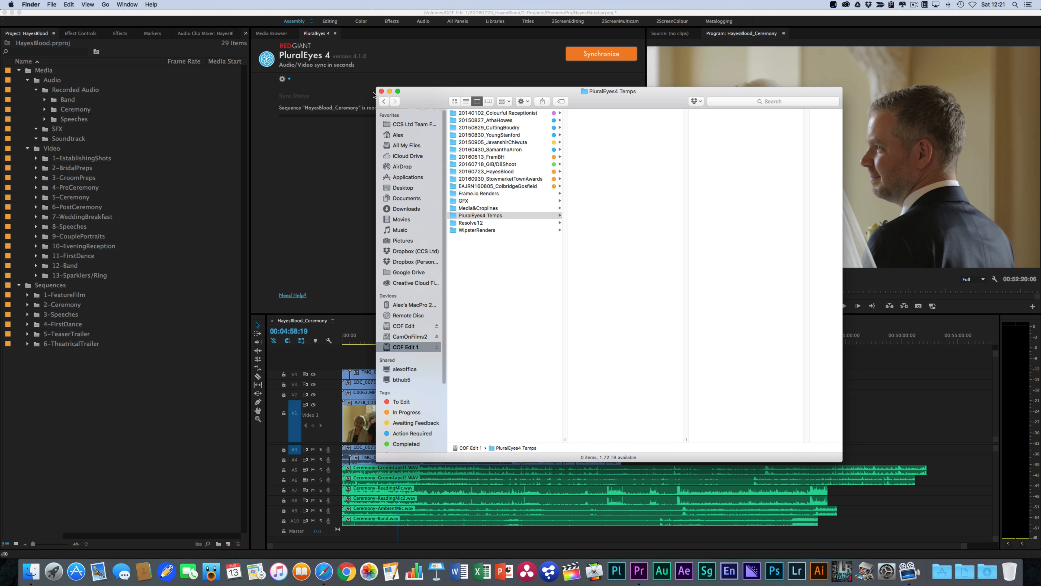
{"action": "left_click", "coordinate": [381, 91]}
- Return to Premiere Pro and open the HayesBlood_Ceremony sequence in the standalone PluralEyes 4 application
{"action": "left_click", "coordinate": [418, 248]}
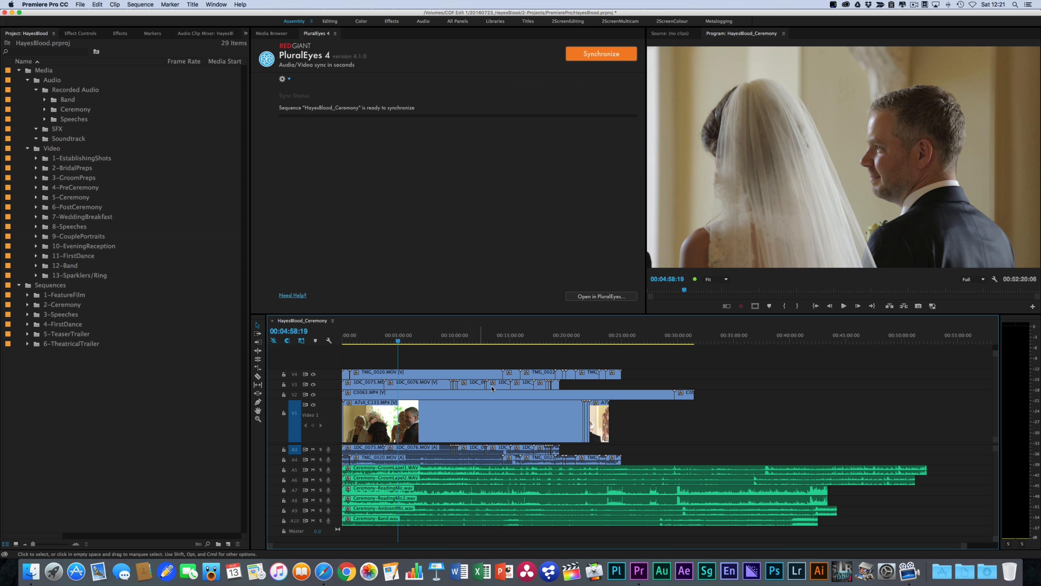
{"action": "left_click", "coordinate": [471, 194]}
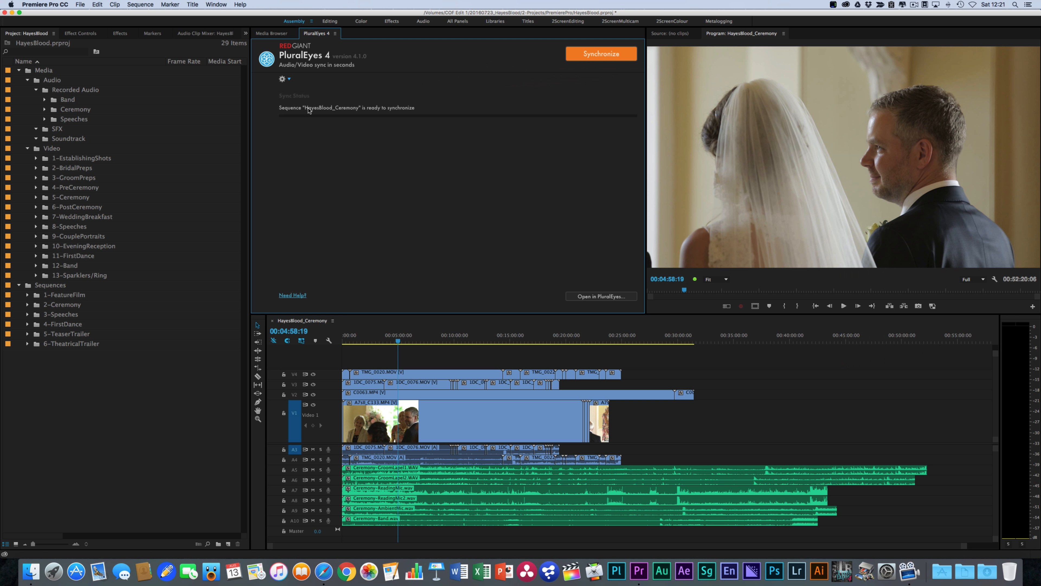
{"action": "left_click", "coordinate": [289, 81]}
{"action": "left_click", "coordinate": [503, 82]}
{"action": "left_click", "coordinate": [586, 297]}
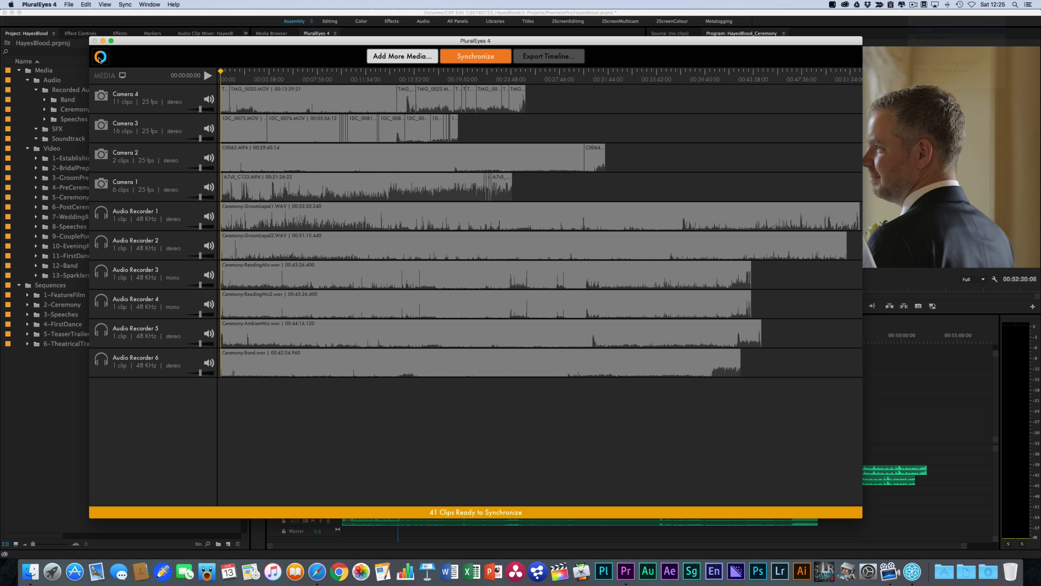
- Review the temporary sync file preferences in PluralEyes, then the project closing and window commands
{"action": "left_click", "coordinate": [34, 6]}
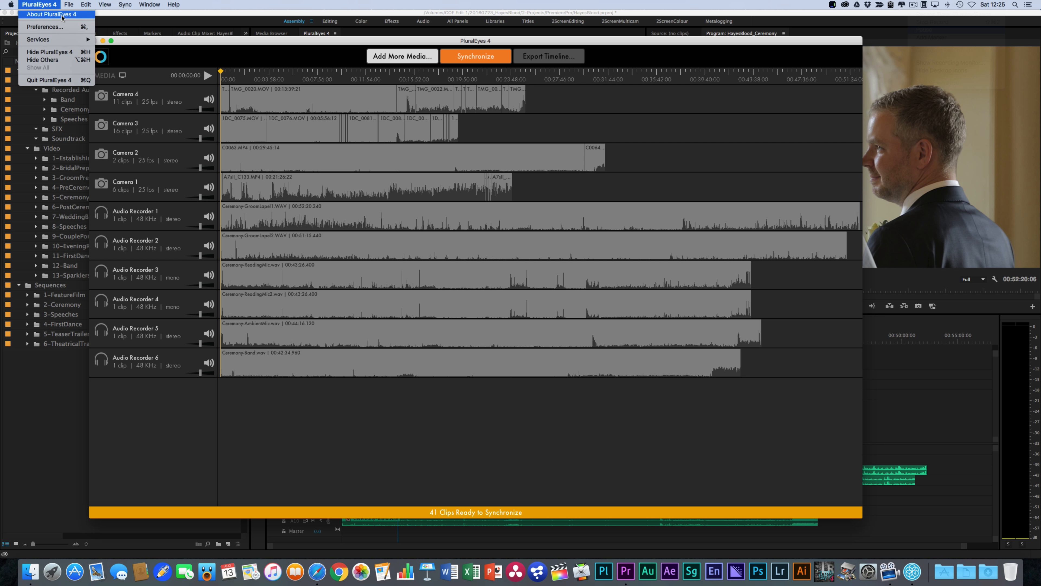
{"action": "left_click", "coordinate": [51, 27]}
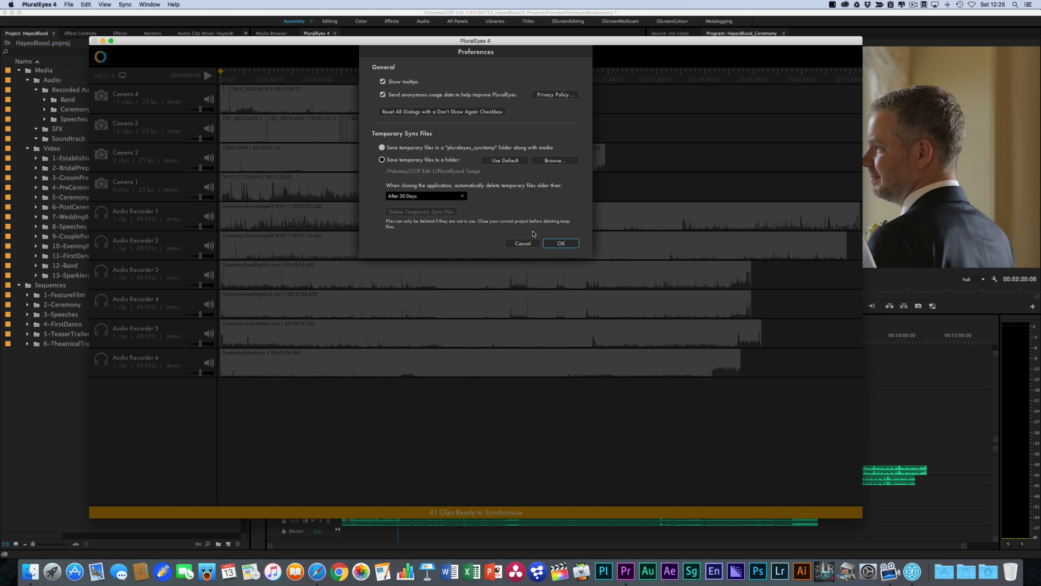
{"action": "left_click", "coordinate": [560, 243]}
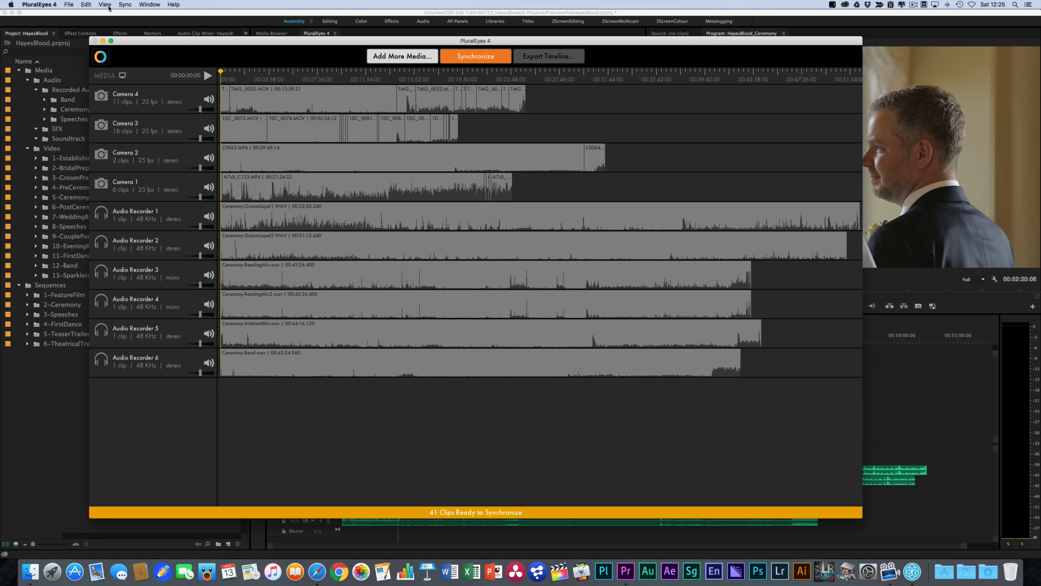
{"action": "left_click", "coordinate": [73, 5]}
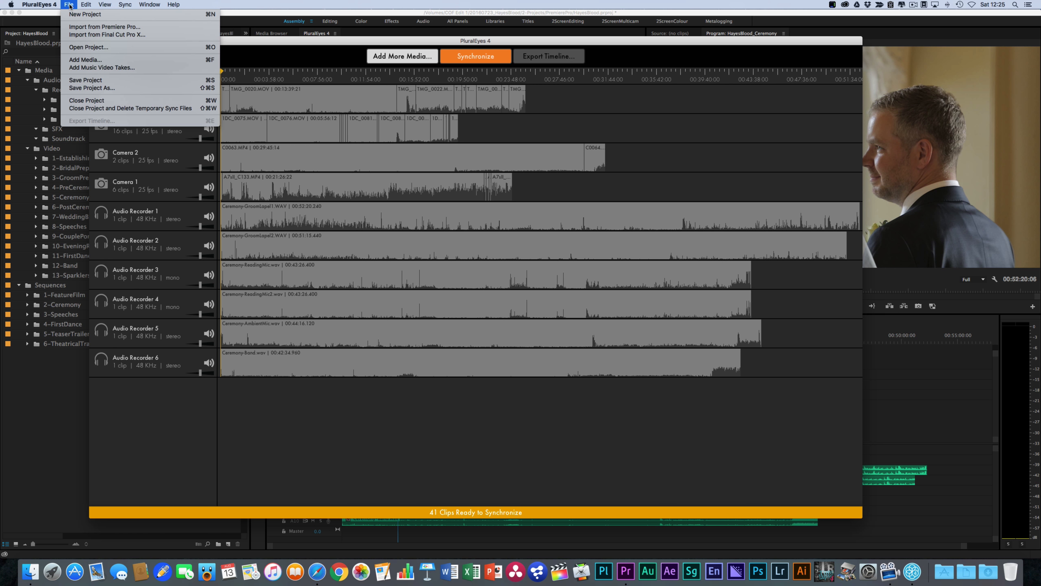
{"action": "mouse_move", "coordinate": [105, 5]}
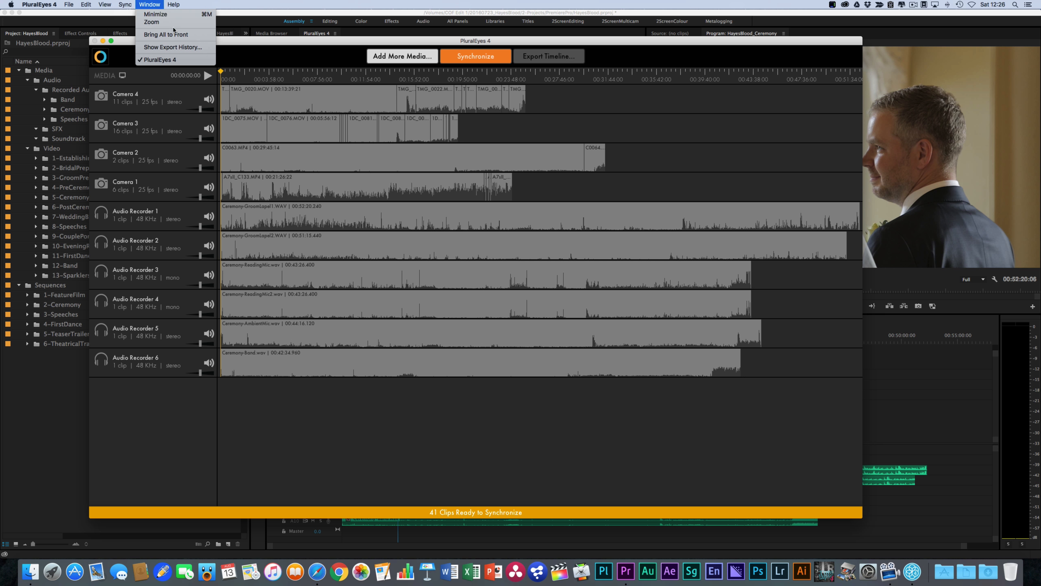
{"action": "left_click", "coordinate": [529, 450]}
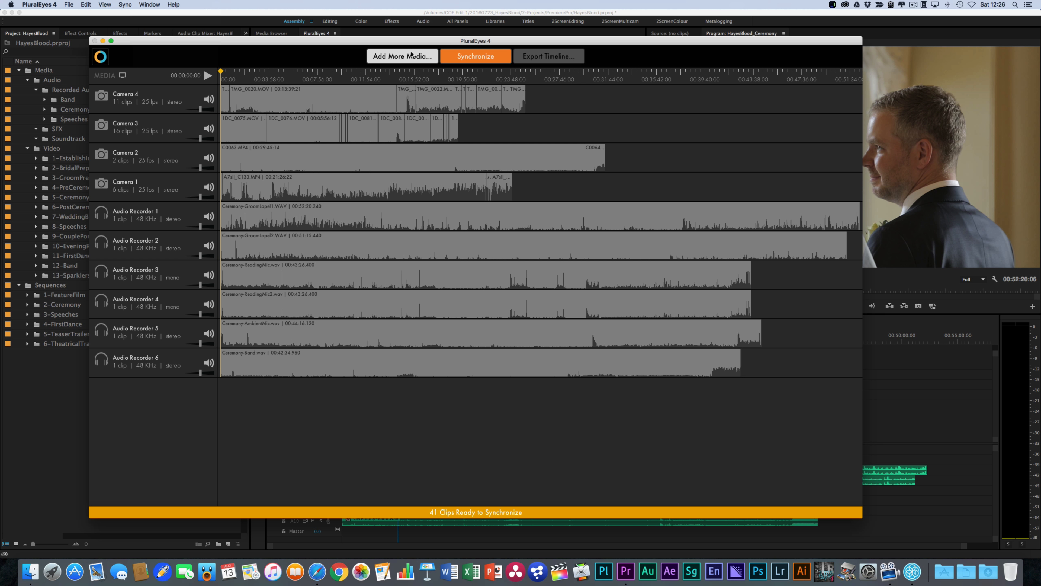
- Synchronize all the camera and audio recorder clips in PluralEyes
{"action": "left_click", "coordinate": [467, 56]}
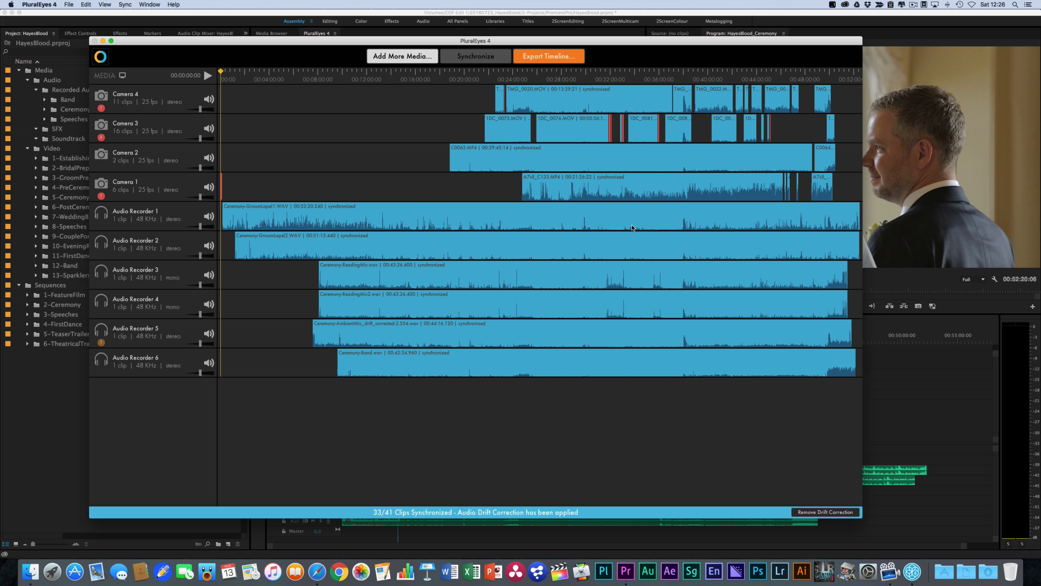
{"action": "left_click", "coordinate": [110, 7]}
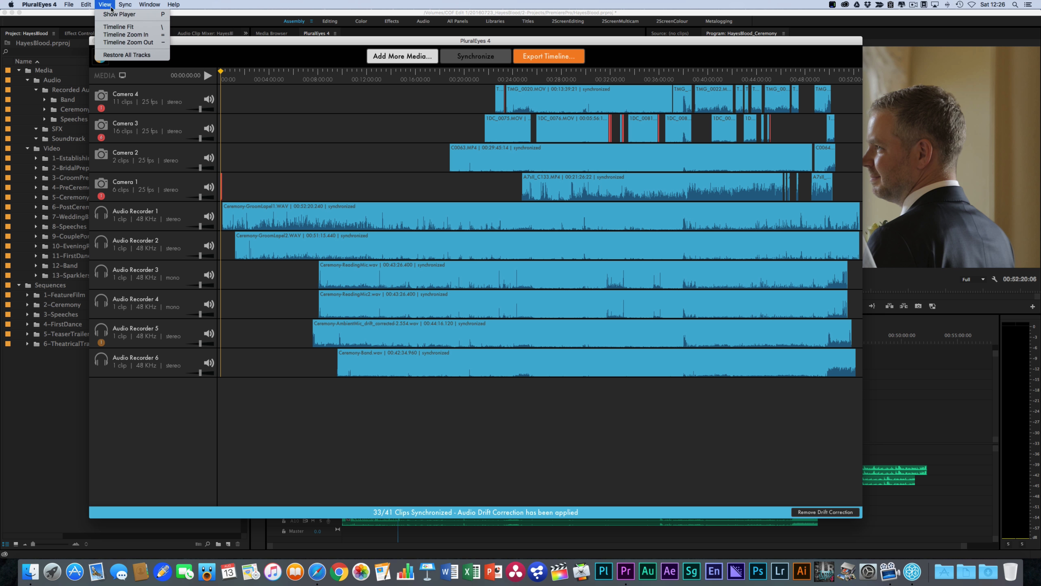
{"action": "left_click", "coordinate": [119, 43]}
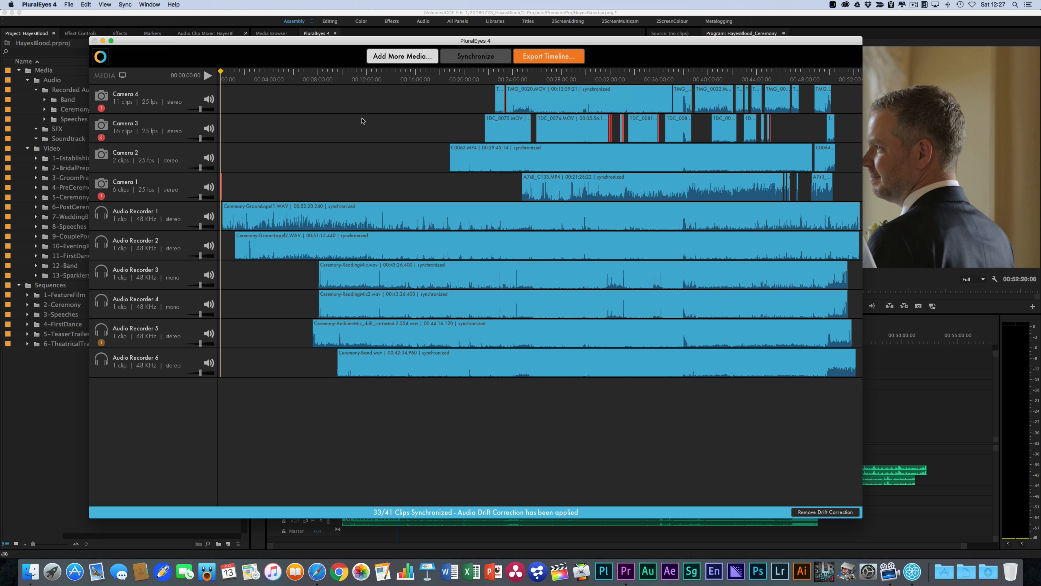
- Examine the unsynchronized-clip warning on the Camera 4 track and the clips in that track
{"action": "mouse_move", "coordinate": [102, 112]}
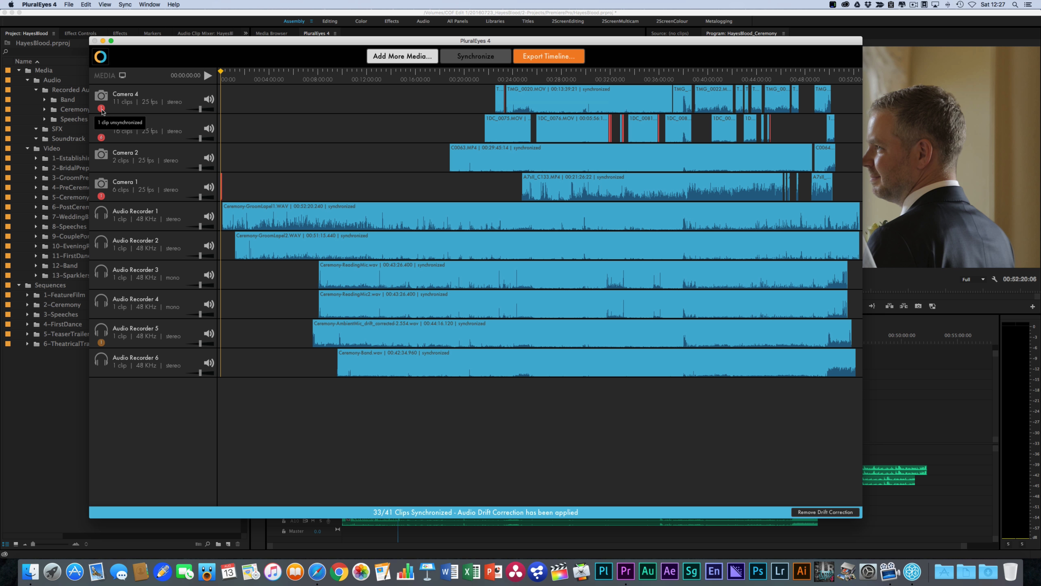
{"action": "double_click", "coordinate": [130, 93]}
{"action": "left_click", "coordinate": [429, 109]}
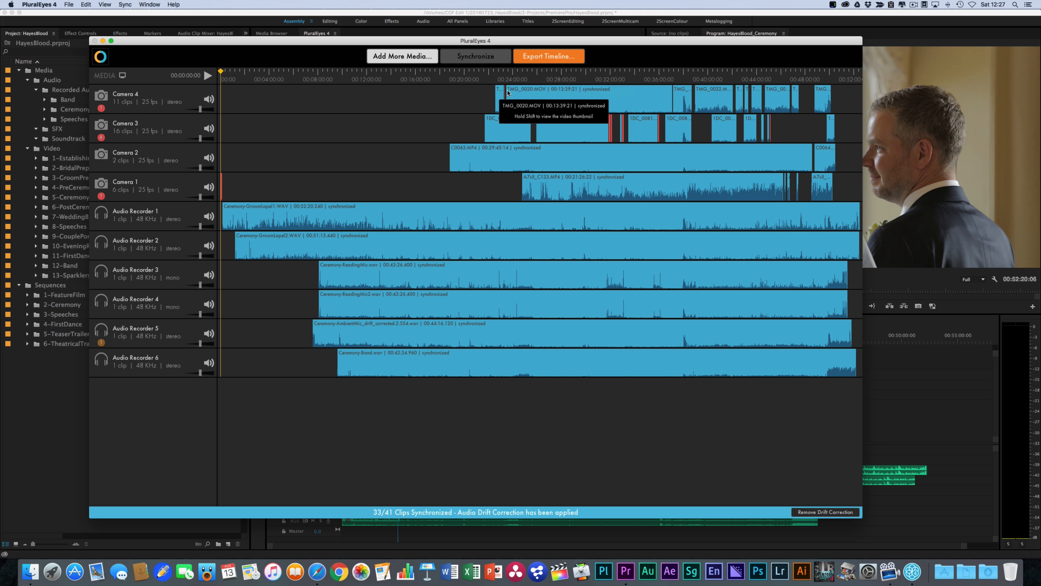
- Place the playhead at 00:00:05:20 and inspect the red unsynchronized Camera 1 clip at the timeline's start up close
{"action": "left_click", "coordinate": [224, 77]}
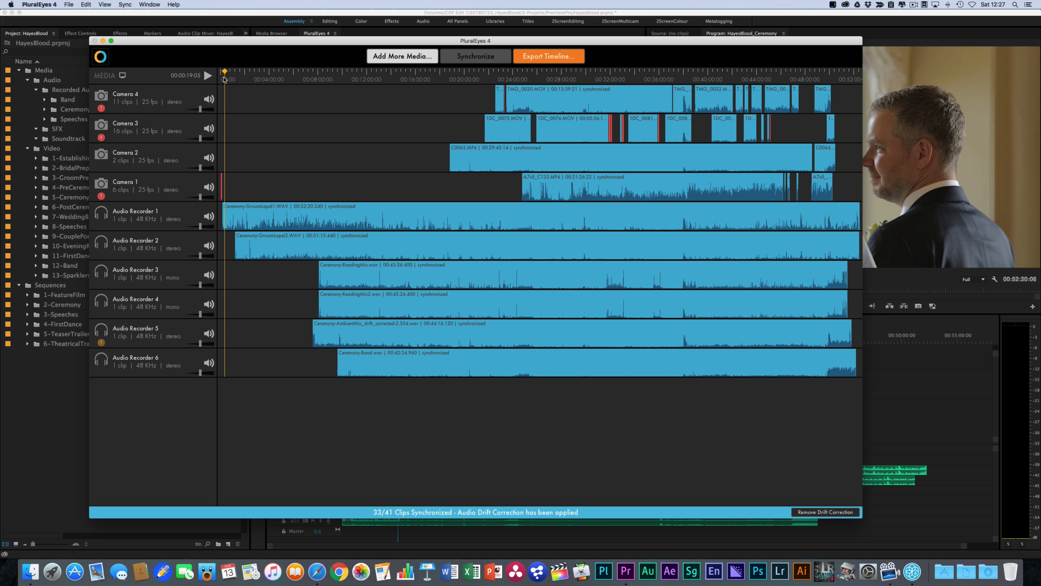
{"action": "left_click_drag", "start_coordinate": [224, 78], "coordinate": [221, 78]}
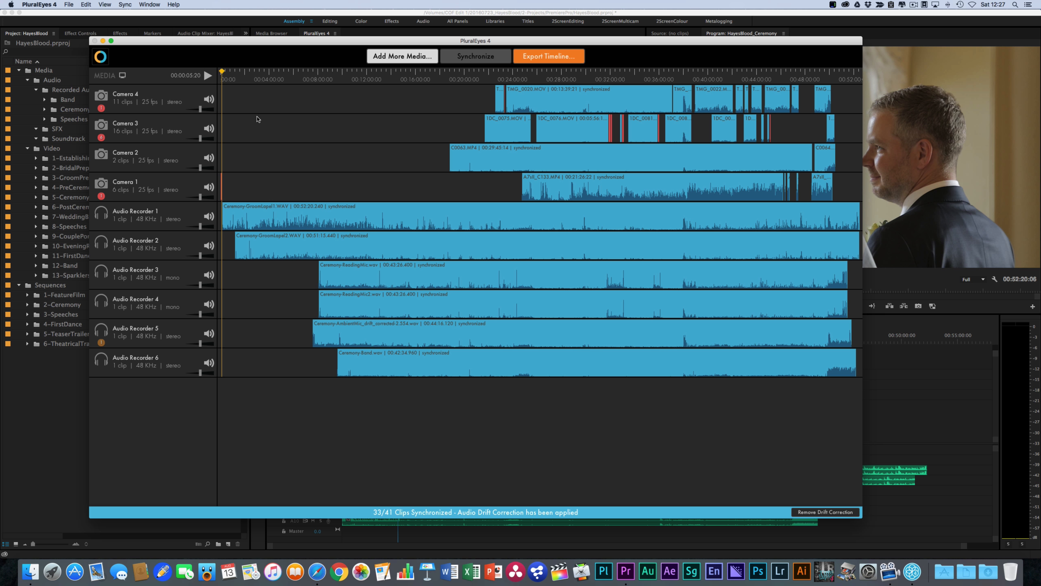
{"action": "key", "text": "super+equal"}
{"action": "key", "text": "super+equal"}
{"action": "key", "text": "super+equal"}
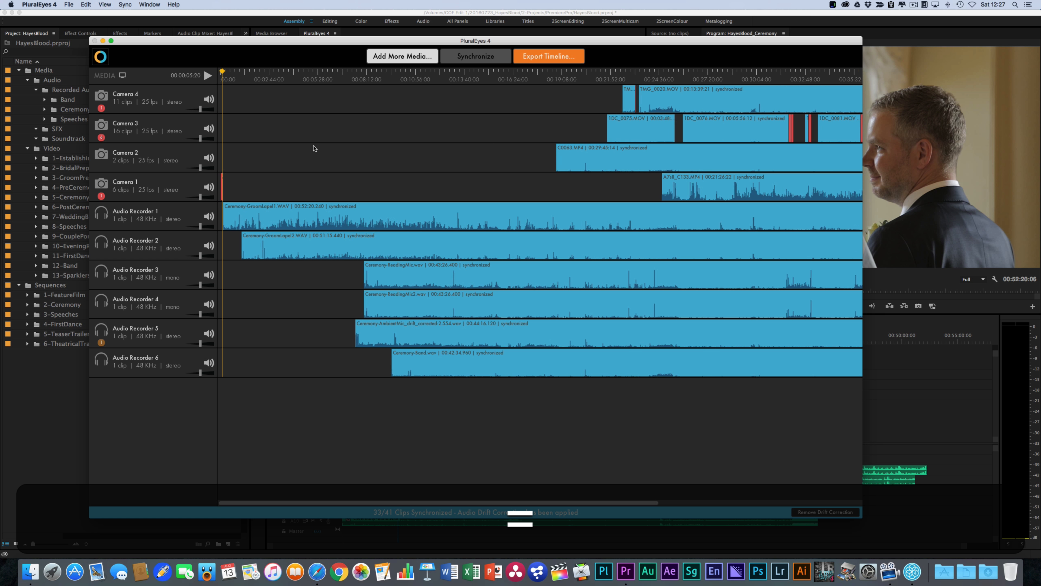
{"action": "key", "text": "super+equal"}
{"action": "key", "text": "super+equal"}
{"action": "key", "text": "super+equal"}
{"action": "key", "text": "super+equal"}
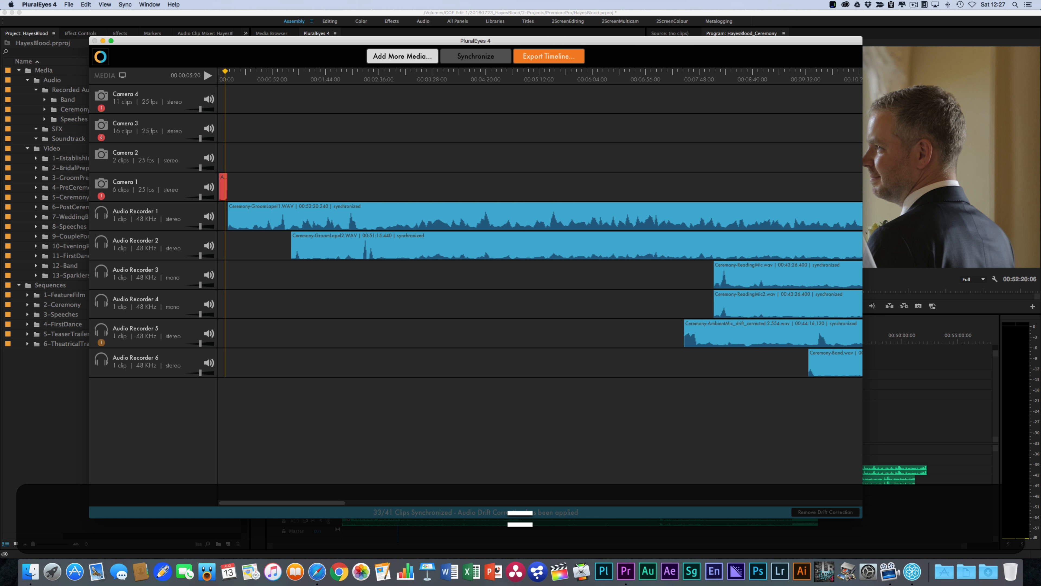
{"action": "key", "text": "super+equal"}
{"action": "key", "text": "super+equal"}
{"action": "key", "text": "super+equal"}
{"action": "key", "text": "super+equal"}
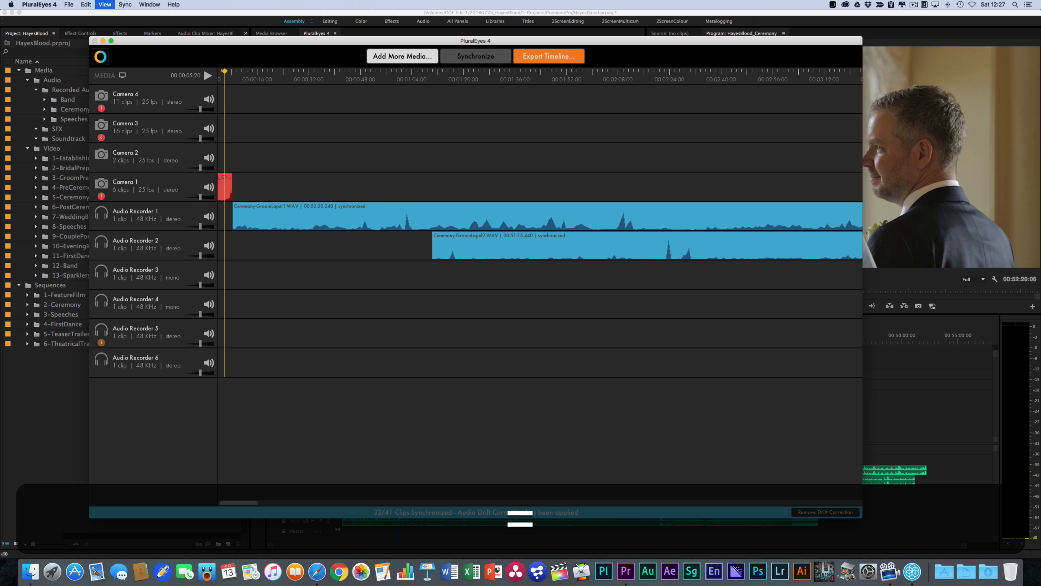
{"action": "key", "text": "super+equal"}
{"action": "key", "text": "super+equal"}
{"action": "key", "text": "super+equal"}
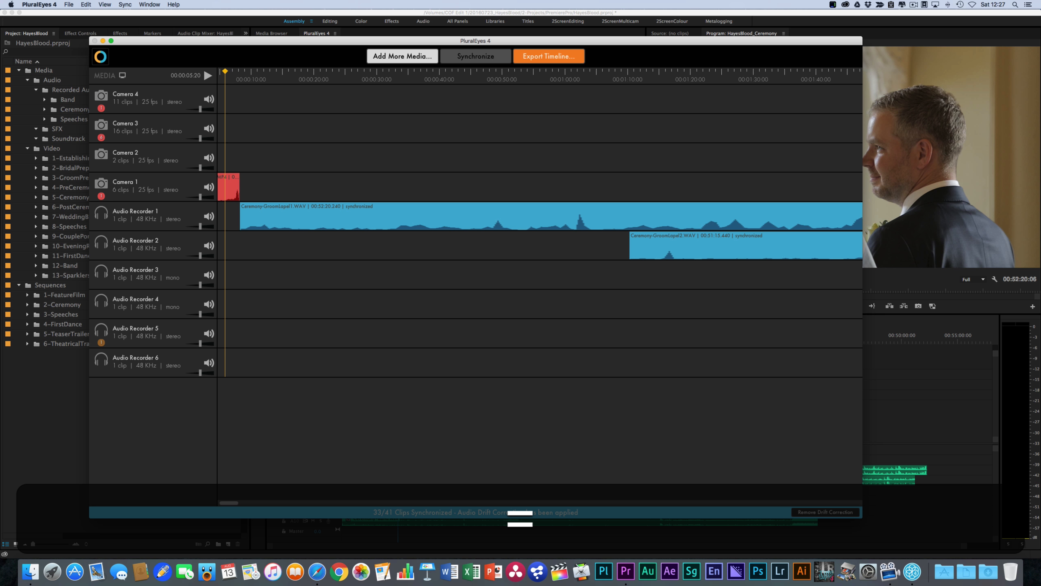
{"action": "key", "text": "super+equal"}
{"action": "key", "text": "super+equal"}
{"action": "key", "text": "super+equal"}
{"action": "key", "text": "super+equal"}
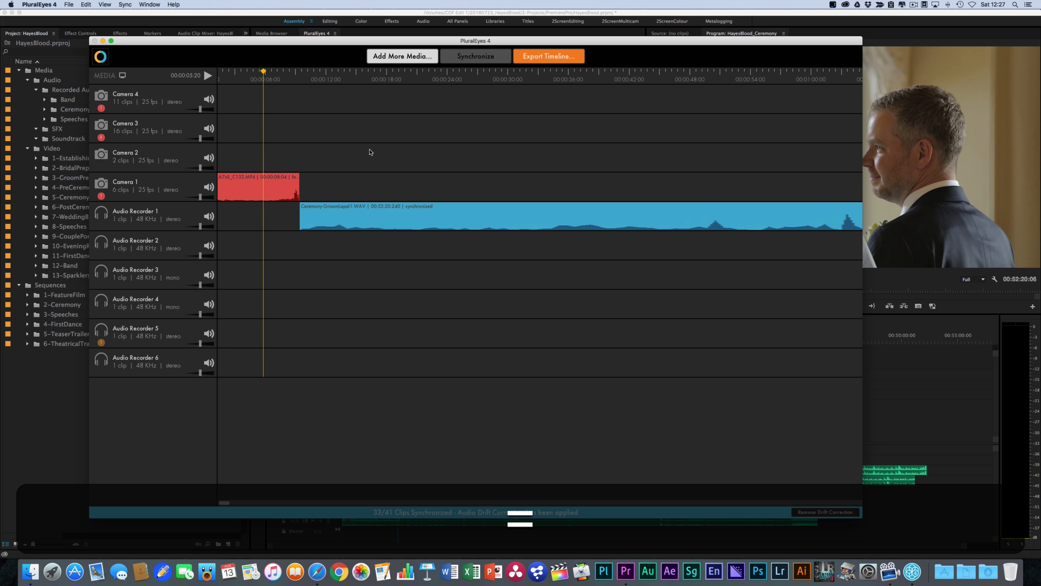
{"action": "key", "text": "bracketleft"}
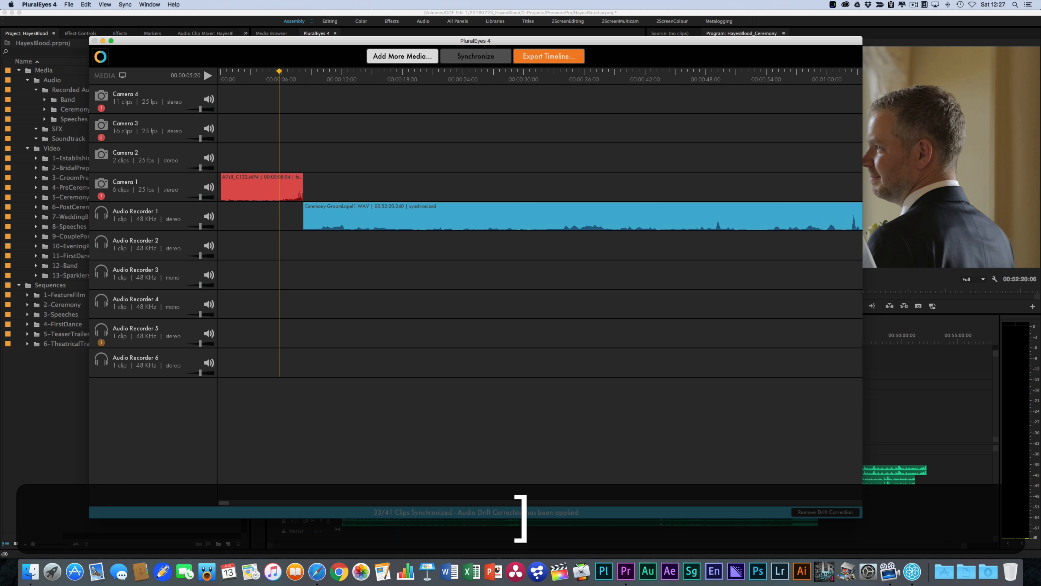
{"action": "key", "text": "bracketright"}
- Enlarge the Camera 1 track to view its waveform, fit the whole timeline, and restore the track's original height
{"action": "left_click_drag", "start_coordinate": [178, 200], "coordinate": [170, 226]}
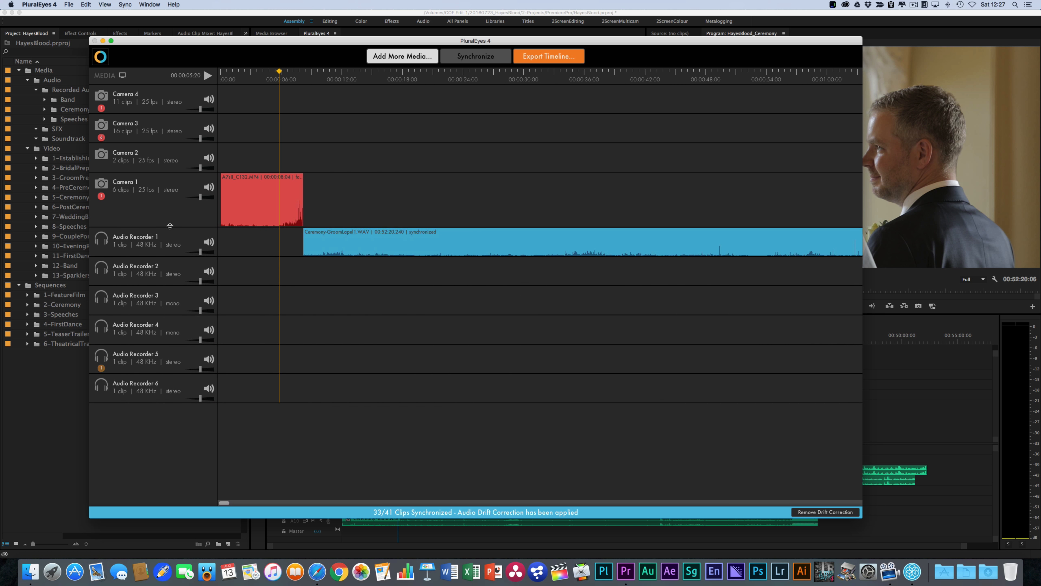
{"action": "key", "text": "bracketright"}
{"action": "key", "text": "backslash"}
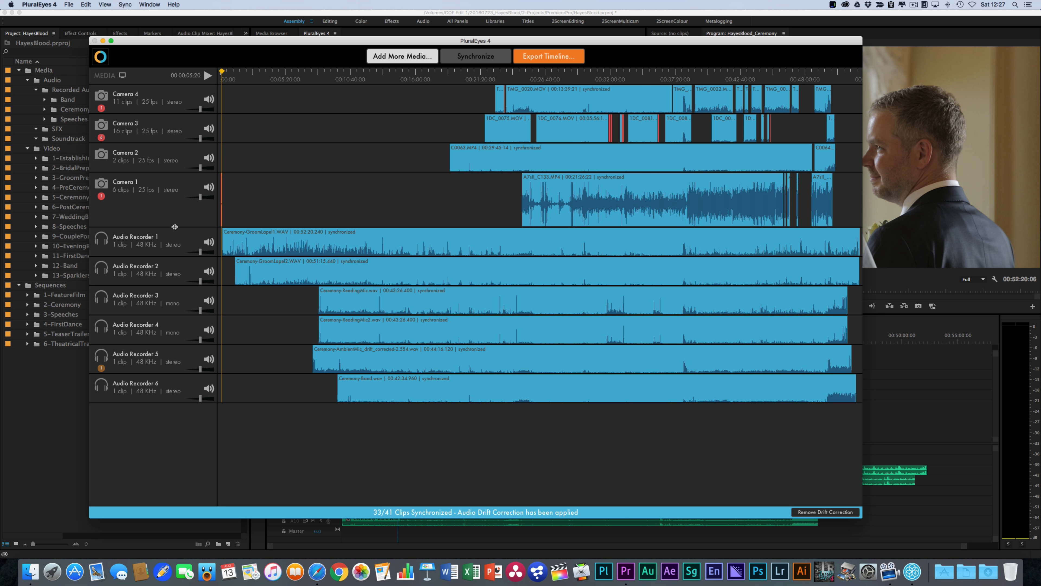
{"action": "left_click_drag", "start_coordinate": [175, 227], "coordinate": [180, 187]}
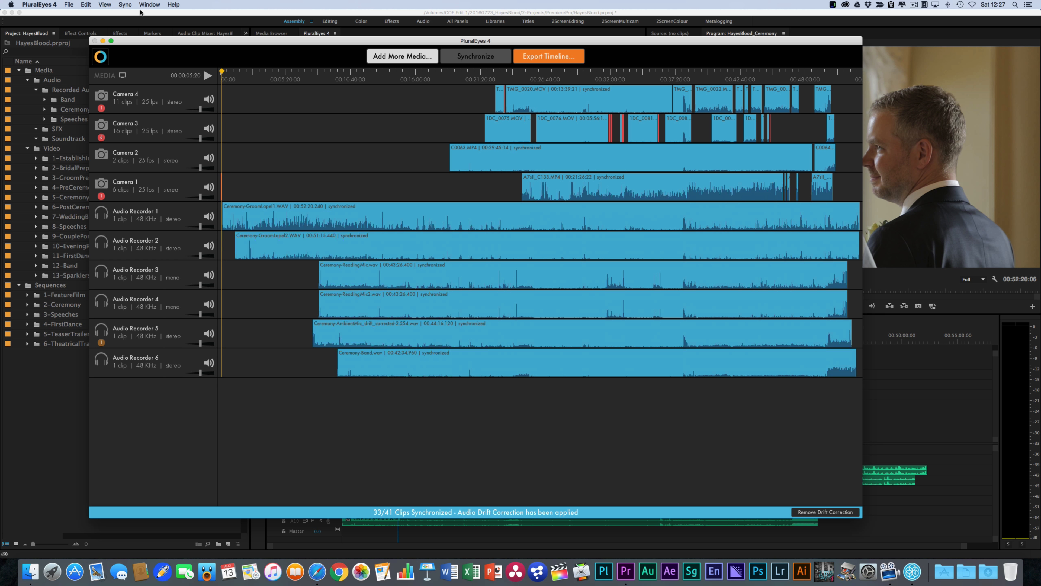
- Review the available sync commands, including Reset State of All Clips and Correct Audio Drift
{"action": "left_click", "coordinate": [125, 5]}
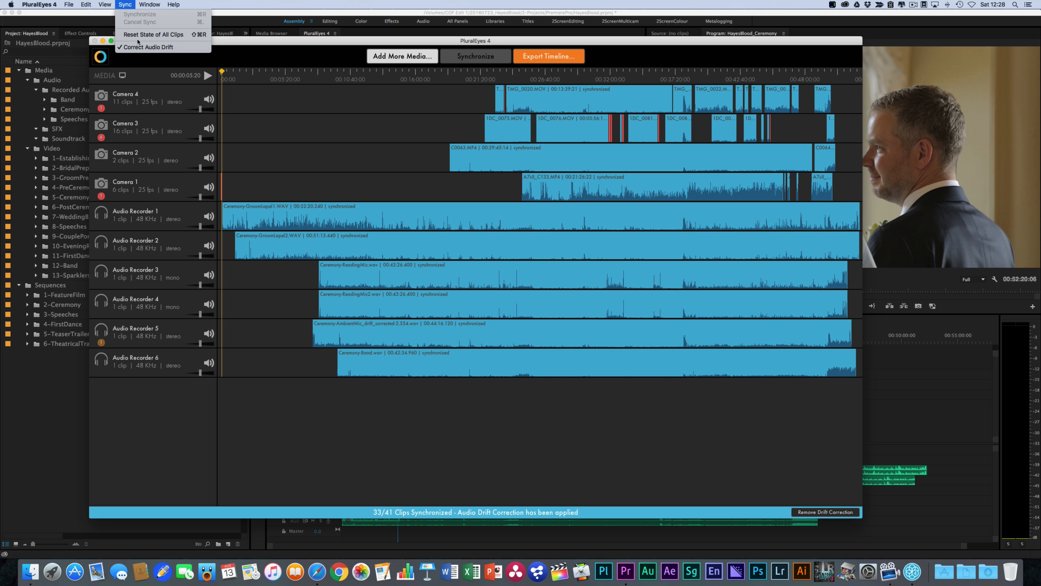
{"action": "left_click", "coordinate": [540, 422]}
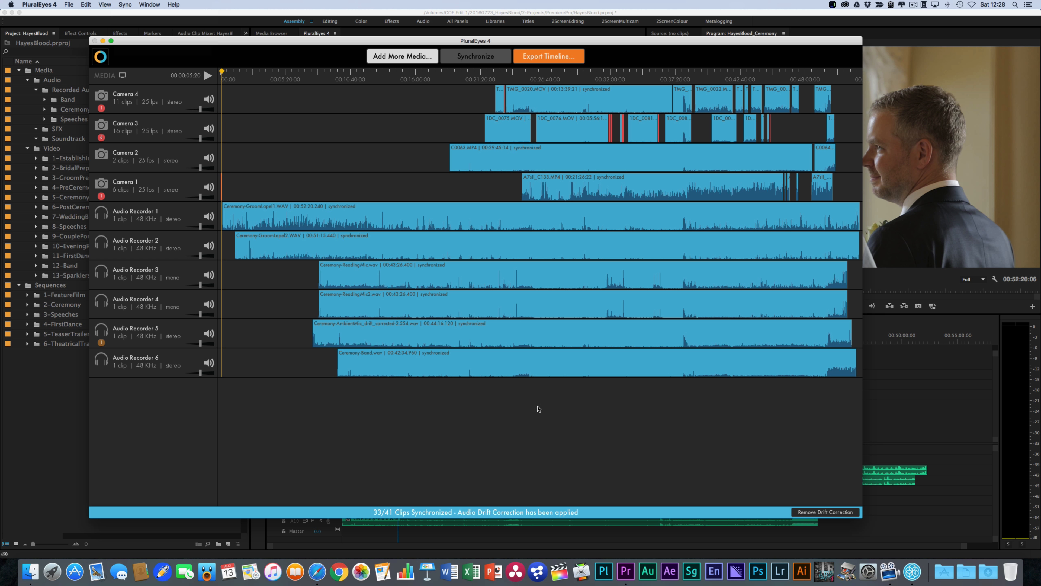
- Move the playhead from the timeline's start to 00:31:48:16 and inspect the red unsynchronized Camera 3 clips there up close
{"action": "left_click", "coordinate": [220, 73]}
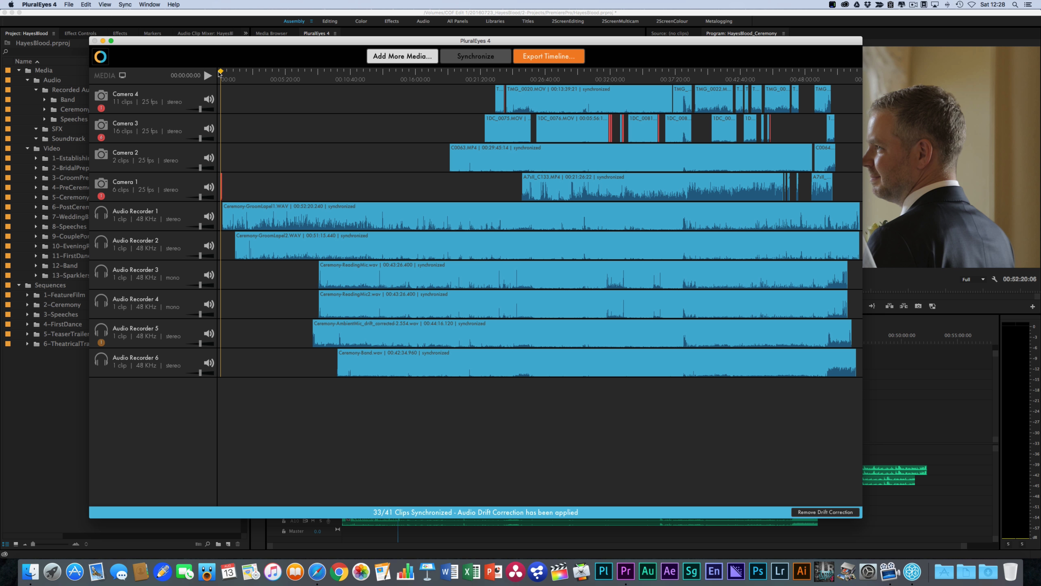
{"action": "left_click_drag", "start_coordinate": [219, 72], "coordinate": [222, 72]}
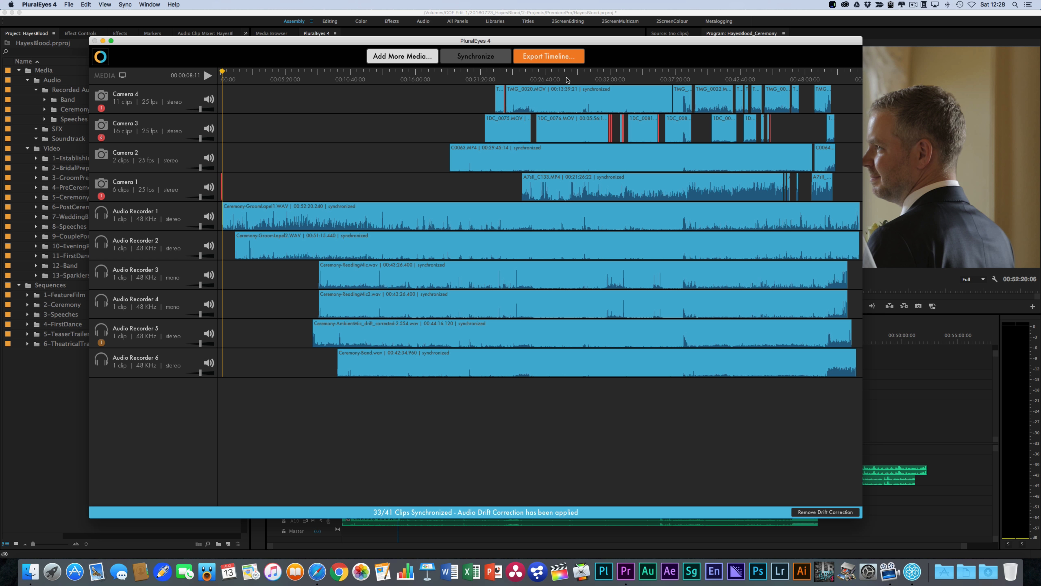
{"action": "left_click", "coordinate": [607, 77]}
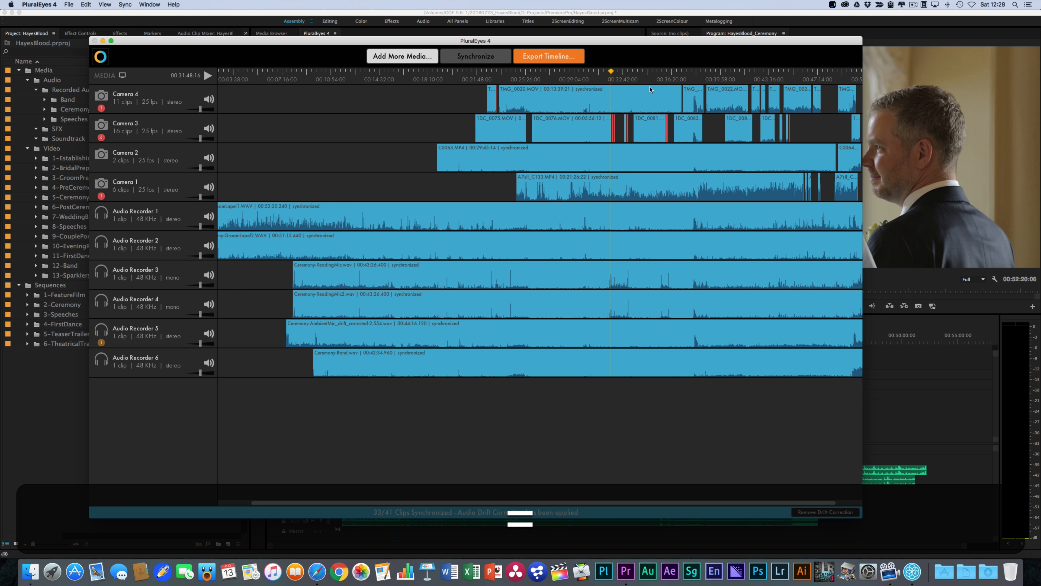
{"action": "key", "text": "="}
{"action": "key", "text": "="}
{"action": "key", "text": "="}
{"action": "key", "text": "="}
{"action": "key", "text": "="}
{"action": "key", "text": "="}
{"action": "key", "text": "="}
{"action": "key", "text": "="}
{"action": "key", "text": "="}
{"action": "key", "text": "="}
{"action": "key", "text": "="}
{"action": "key", "text": "="}
{"action": "key", "text": "="}
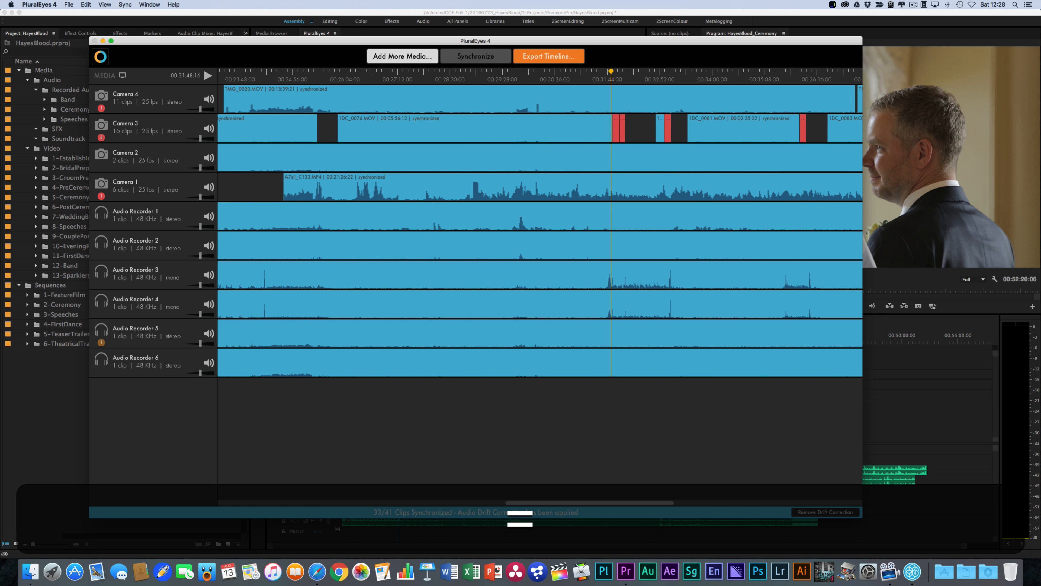
{"action": "key", "text": "="}
{"action": "key", "text": "="}
{"action": "key", "text": "="}
{"action": "key", "text": "="}
{"action": "key", "text": "="}
{"action": "key", "text": "="}
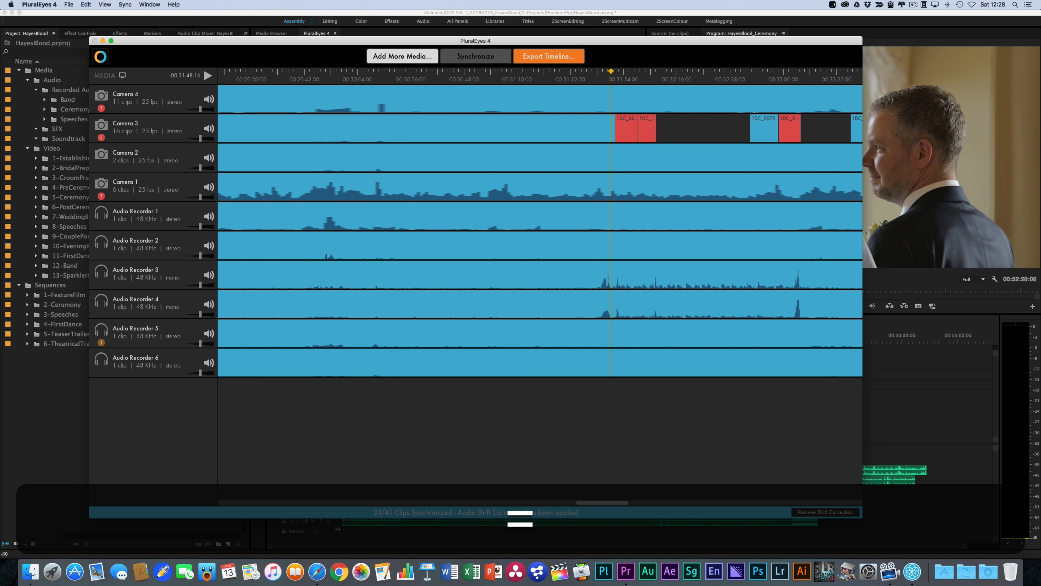
{"action": "key", "text": "="}
{"action": "key", "text": "="}
{"action": "key", "text": "="}
{"action": "key", "text": "="}
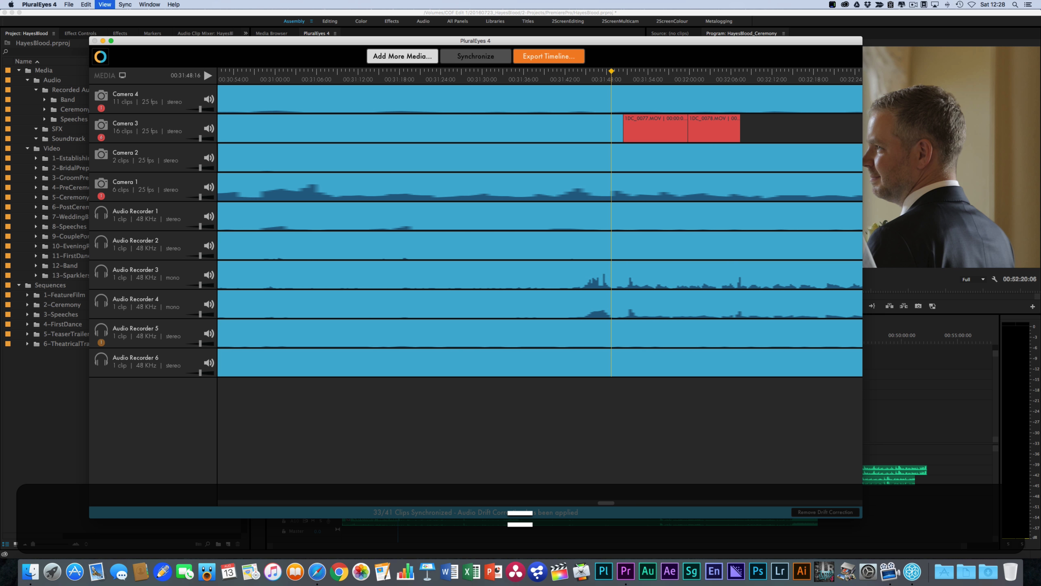
- Place the playhead at 00:32:03:18 over the red clip 1DC_0078.MOV and preview its video thumbnail
{"action": "scroll", "coordinate": [615, 97], "scroll_direction": "right", "scroll_amount": 4}
{"action": "left_click", "coordinate": [559, 78]}
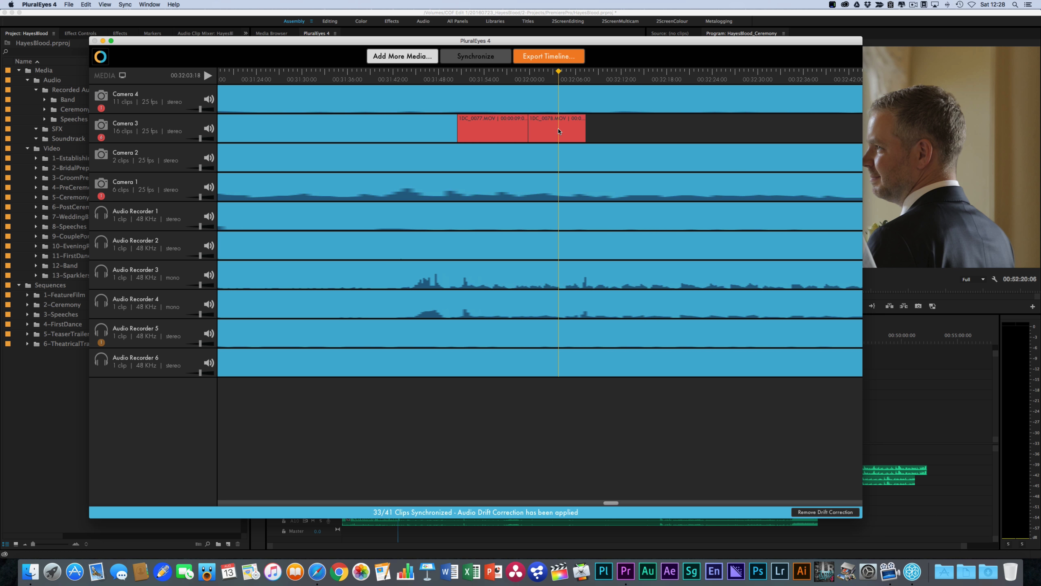
{"action": "mouse_move", "coordinate": [554, 131]}
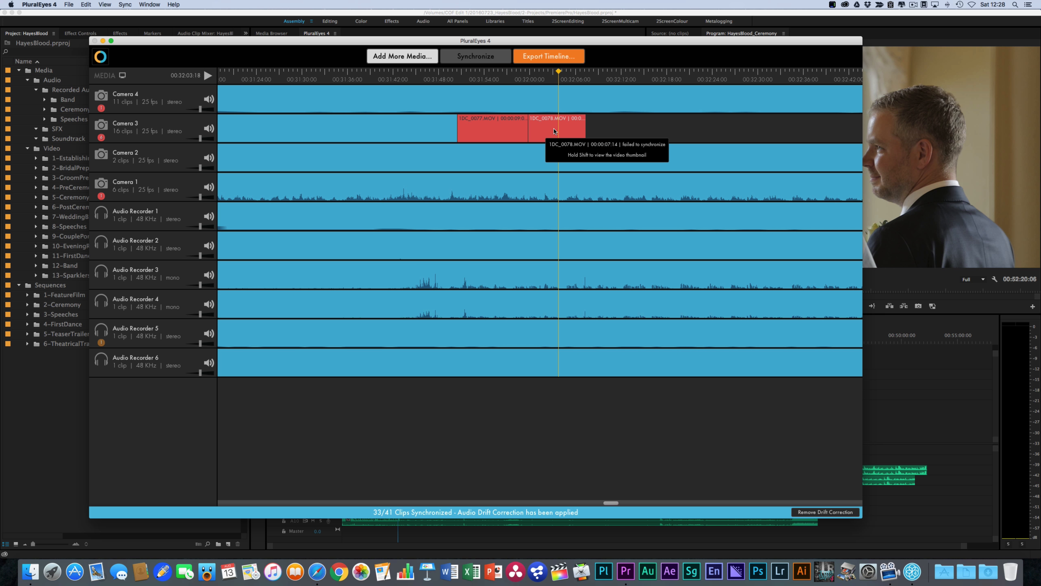
{"action": "key", "text": "shift"}
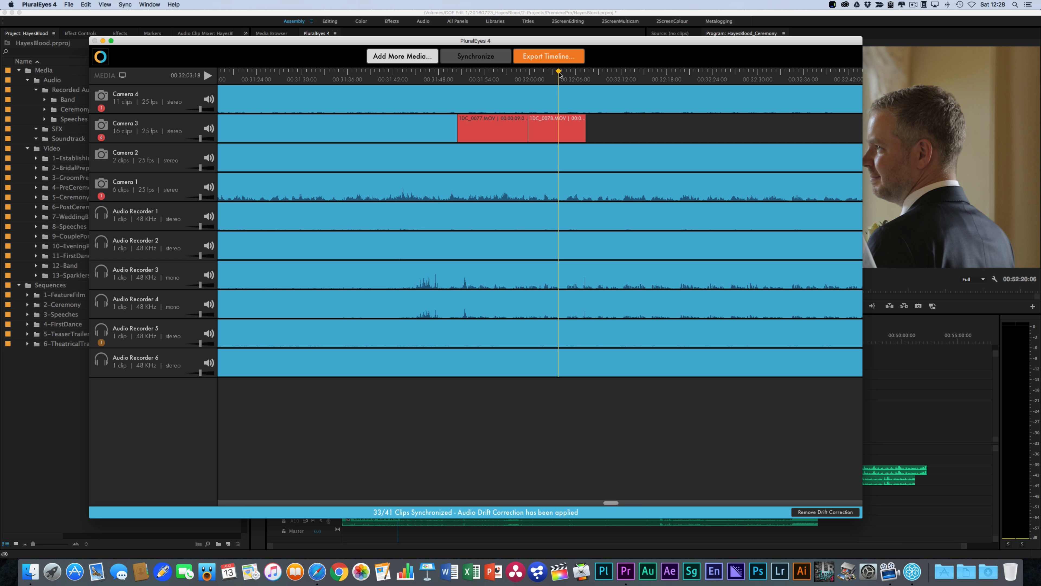
- Show the player for clip 1DC_0078.MOV and scrub the playhead to 00:32:04:05 to view its footage
{"action": "left_click_drag", "start_coordinate": [559, 73], "coordinate": [554, 72]}
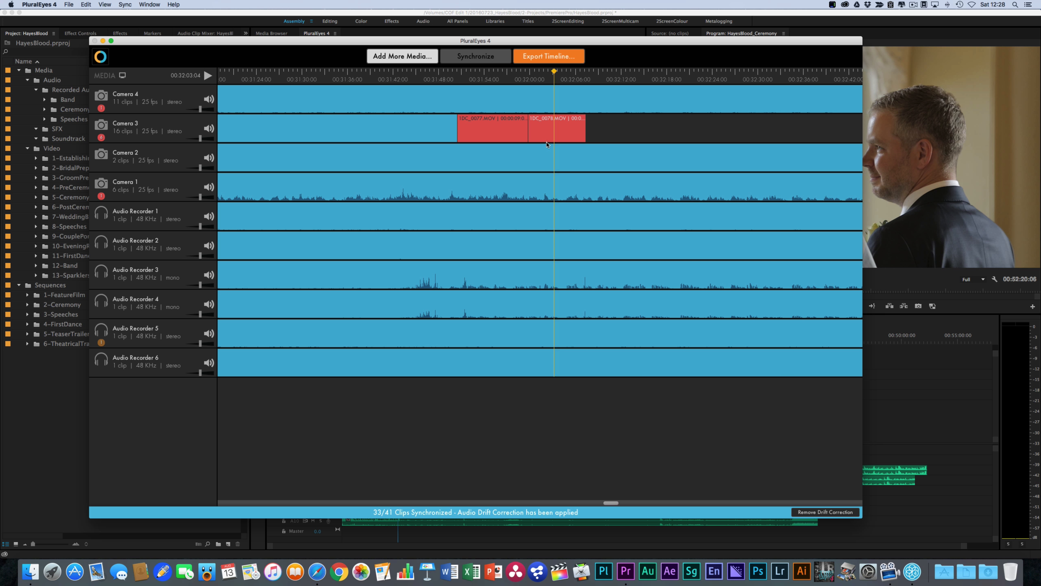
{"action": "left_click", "coordinate": [122, 75]}
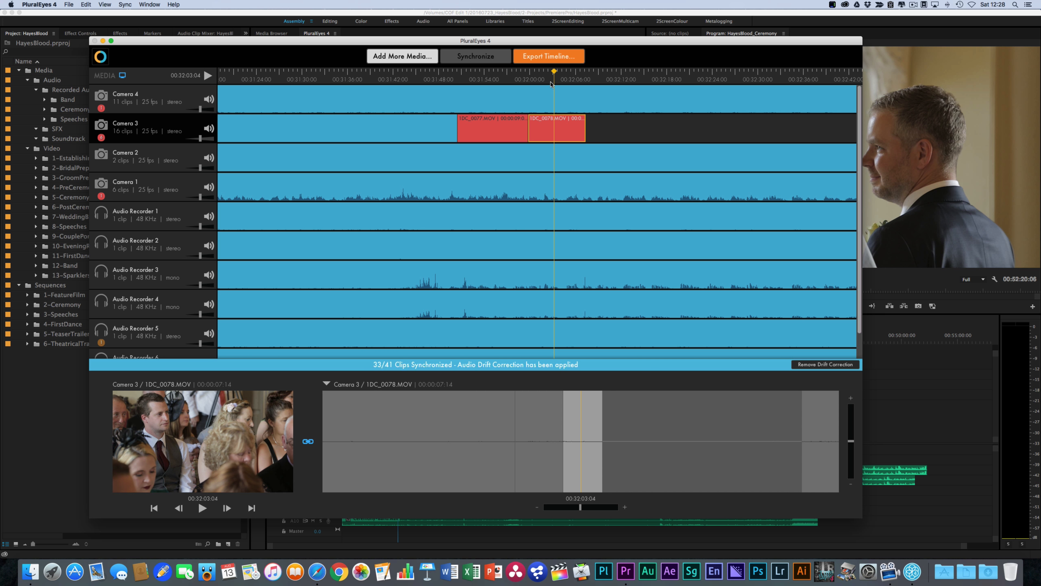
{"action": "mouse_move", "coordinate": [555, 72]}
{"action": "left_mouse_down"}
{"action": "mouse_move", "coordinate": [532, 73]}
{"action": "mouse_move", "coordinate": [559, 79]}
{"action": "left_mouse_up"}
{"action": "scroll", "coordinate": [611, 132], "scroll_direction": "right", "scroll_amount": 5}
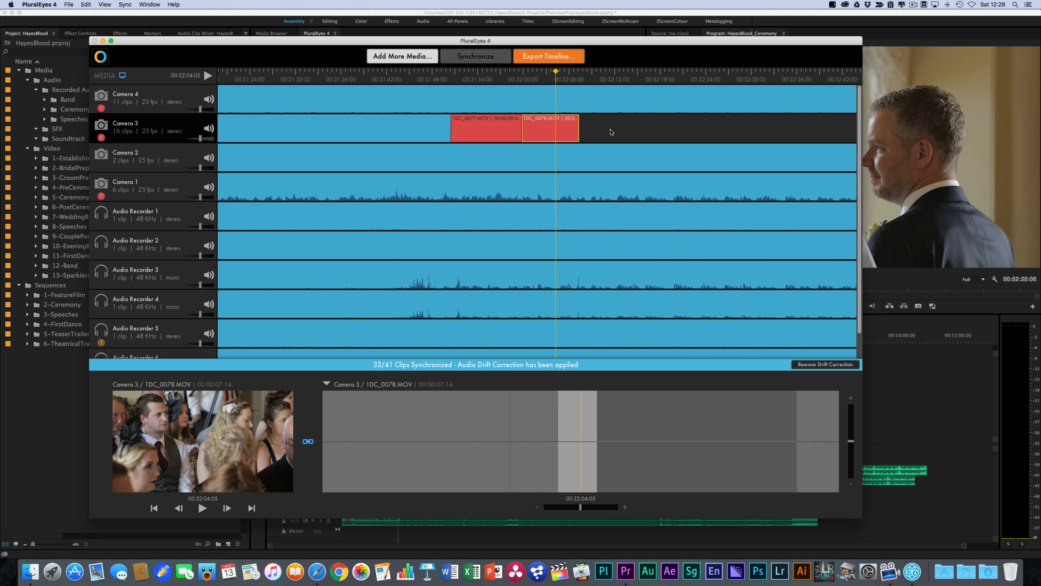
- Place the playhead at 00:32:25:09 and review the commands for the unsynchronized clip 1DC_0078.MOV and the sync commands
{"action": "left_click", "coordinate": [640, 77]}
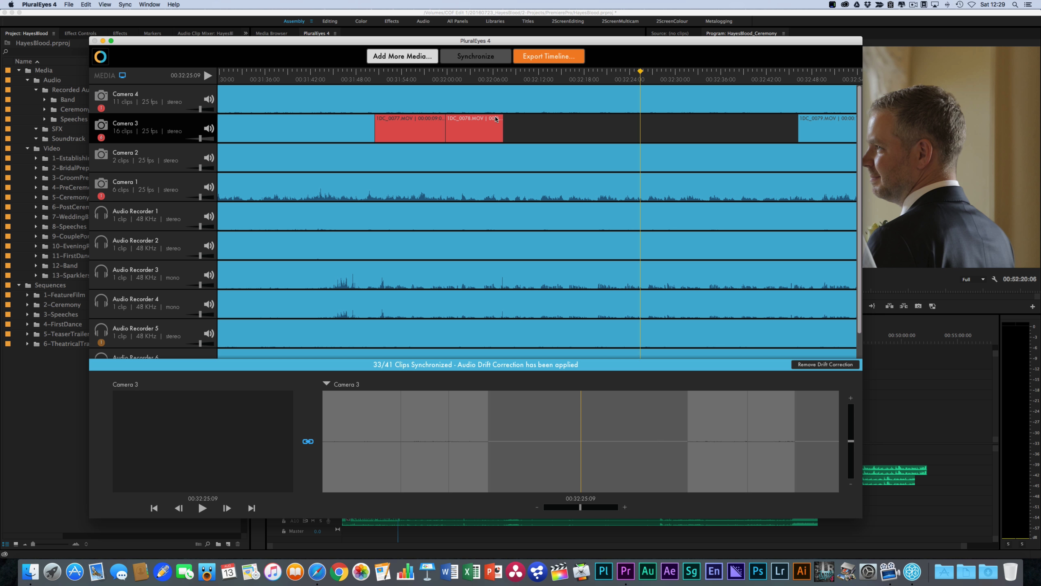
{"action": "right_click", "coordinate": [483, 125]}
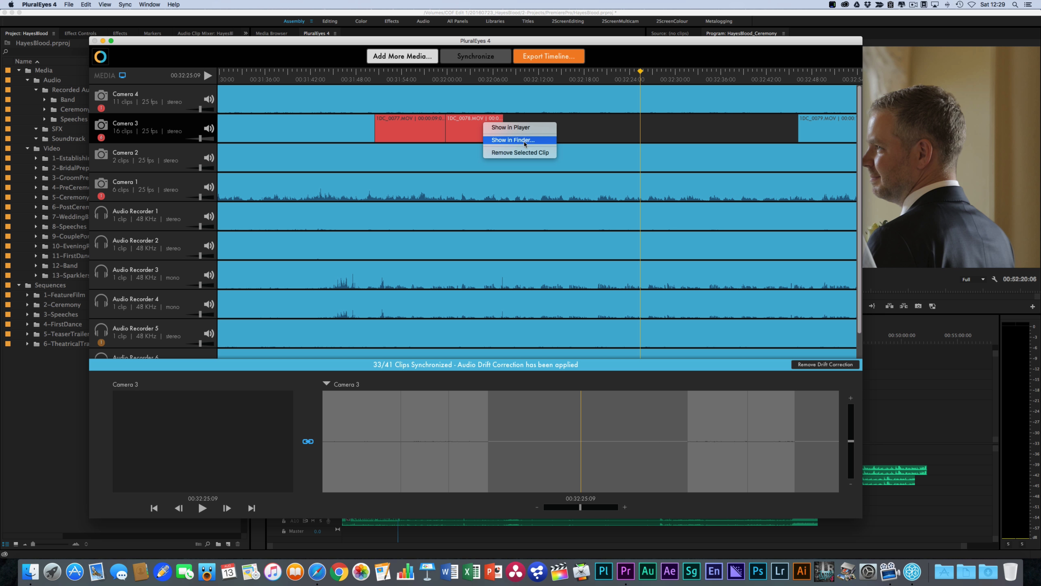
{"action": "left_click", "coordinate": [599, 128]}
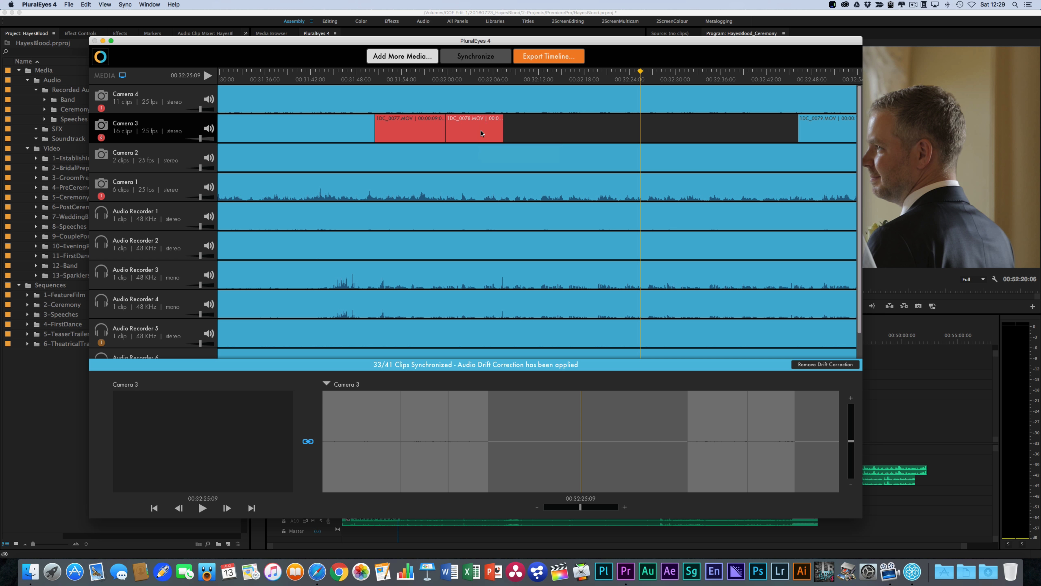
{"action": "right_click", "coordinate": [482, 133]}
{"action": "left_click", "coordinate": [430, 112]}
{"action": "left_click", "coordinate": [124, 5]}
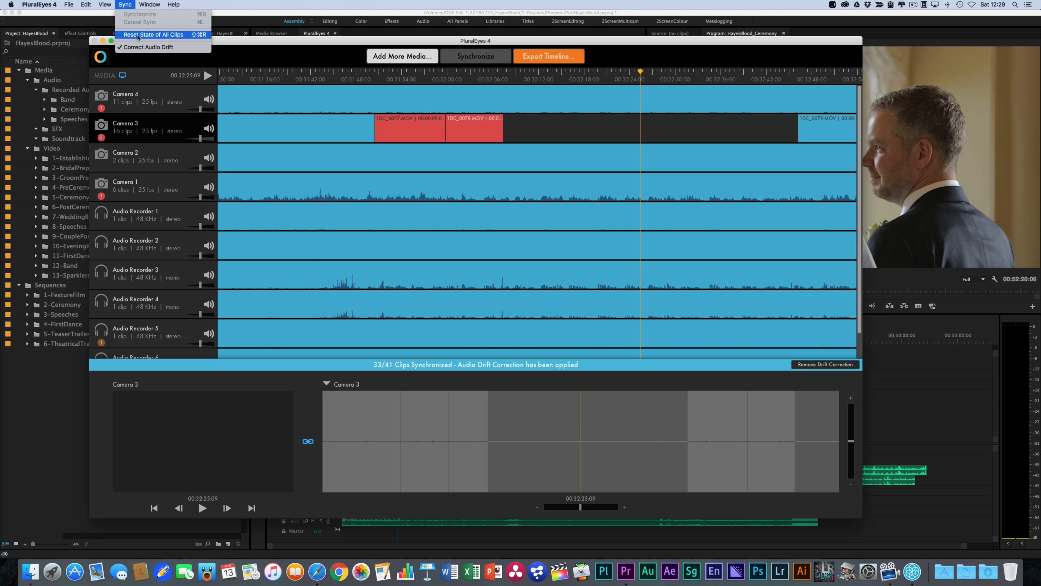
{"action": "left_click", "coordinate": [533, 124]}
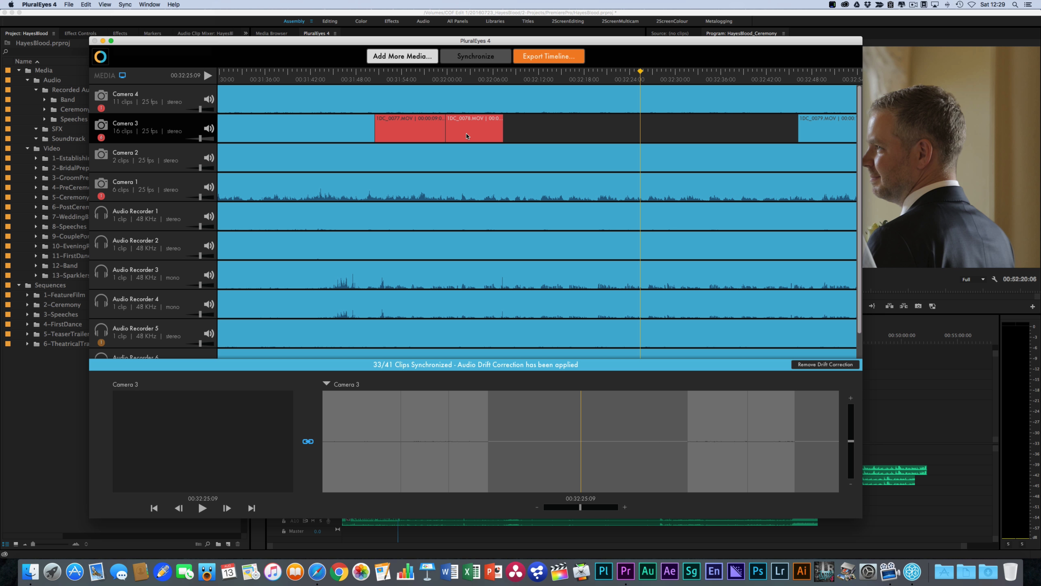
- Try to nudge the unsynchronized clip 1DC_0078.MOV forward on the Camera 3 track
{"action": "key", "text": "super+Right"}
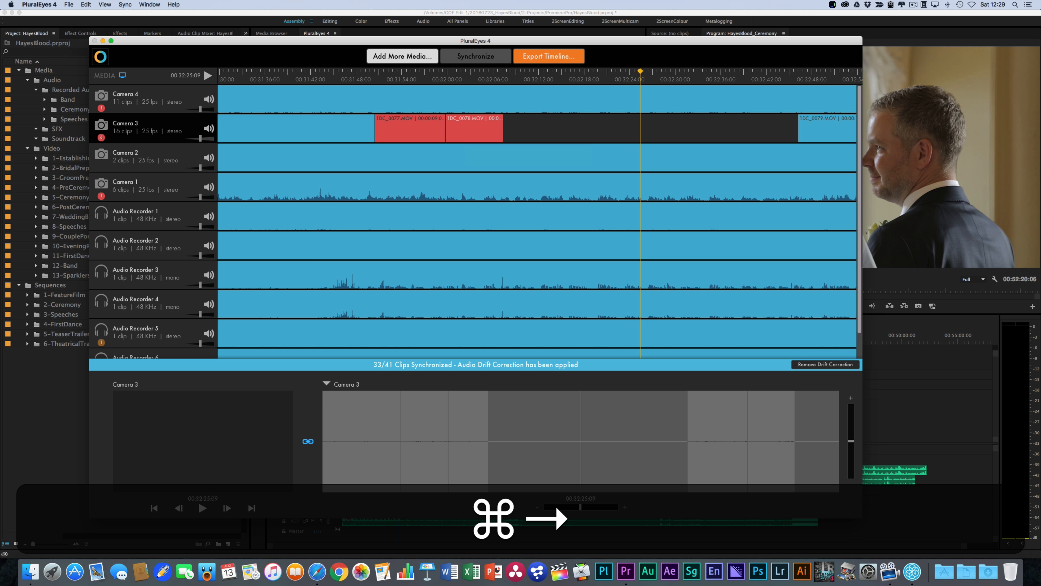
{"action": "key", "text": "alt+Right"}
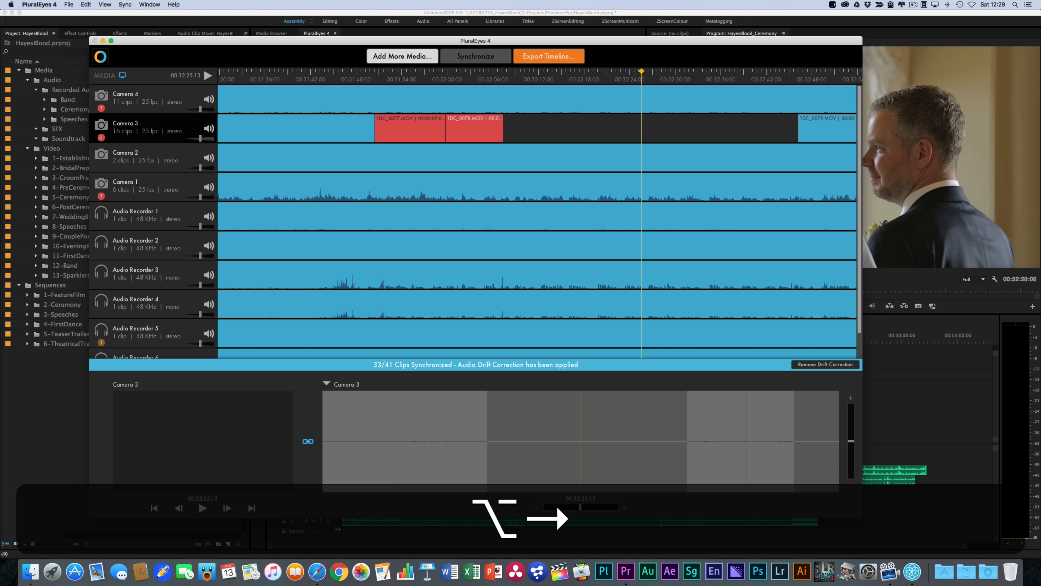
{"action": "key", "text": "super+Right"}
{"action": "key", "text": "ctrl+Right"}
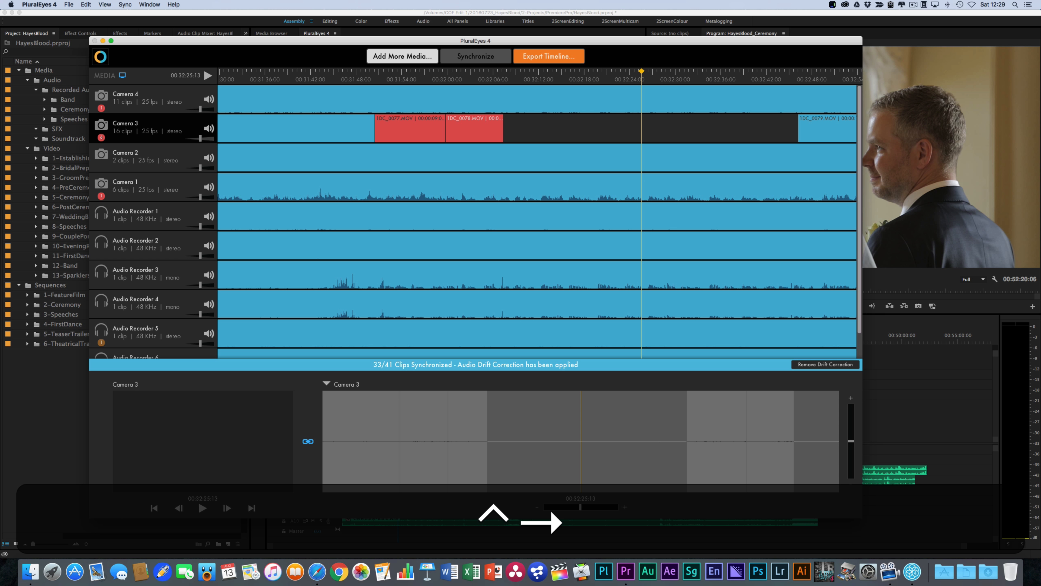
{"action": "key", "text": "ctrl+shift+Right"}
{"action": "key", "text": "shift+Right"}
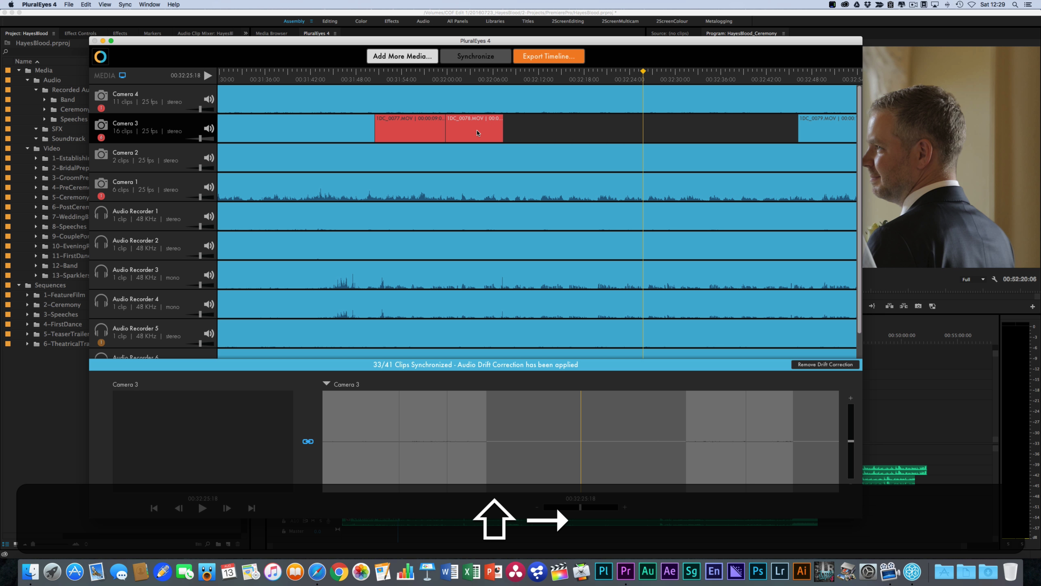
{"action": "key", "text": "shift+Right"}
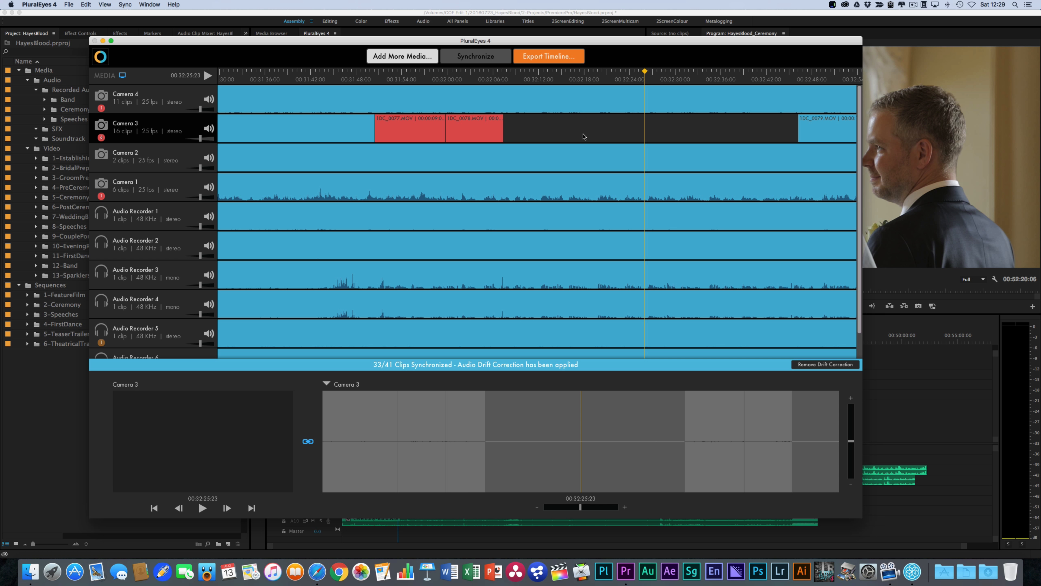
- Export the timeline to HayesBlood_Ceremony-2.xml in Premiere Pro format, coloring unsynchronized clips without moving them to the end
{"action": "key", "text": "backslash"}
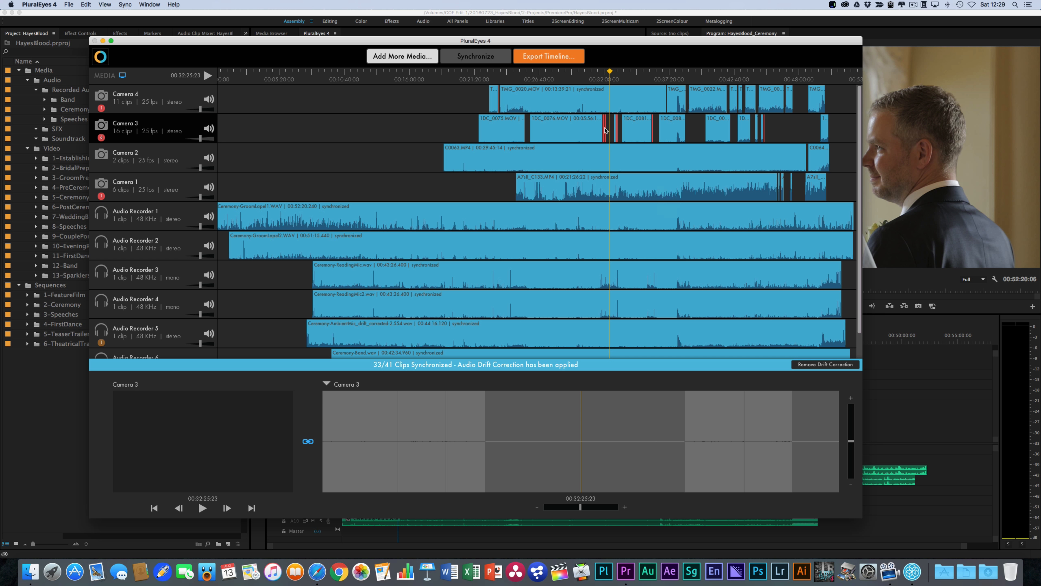
{"action": "mouse_move", "coordinate": [605, 130]}
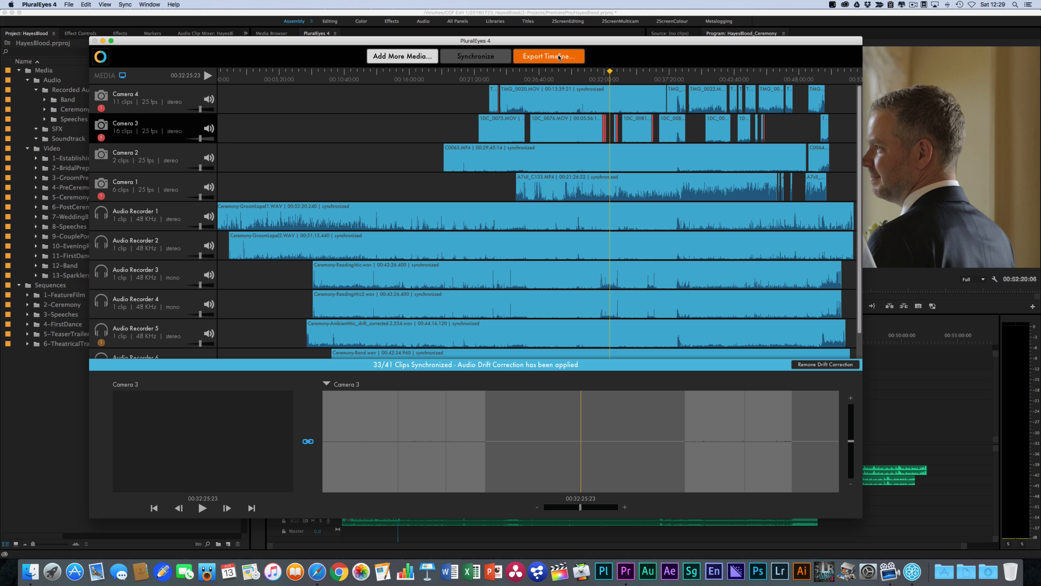
{"action": "left_click", "coordinate": [560, 57]}
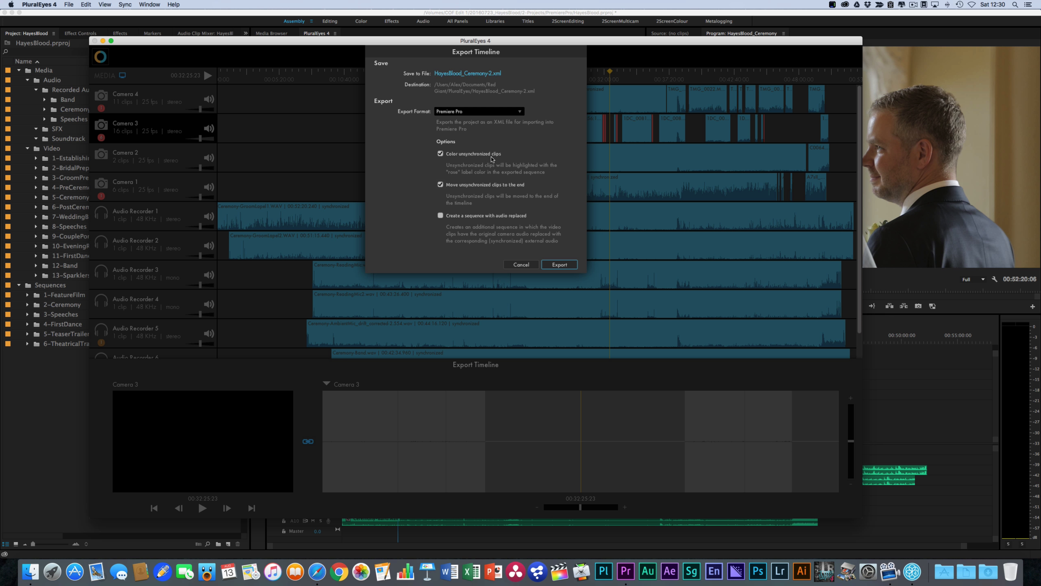
{"action": "left_click", "coordinate": [441, 184]}
{"action": "left_click", "coordinate": [560, 265]}
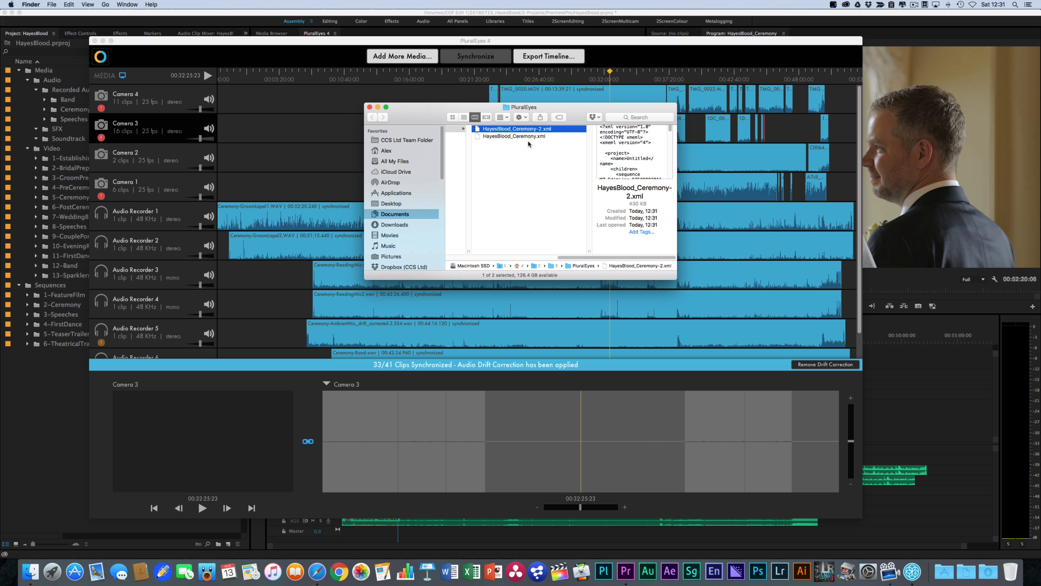
- Check the exported XML file in the PluralEyes folder in Finder and close the Finder window
{"action": "scroll", "coordinate": [528, 140], "scroll_direction": "left", "scroll_amount": 5}
{"action": "scroll", "coordinate": [528, 143], "scroll_direction": "right", "scroll_amount": 5}
{"action": "left_click", "coordinate": [370, 107]}
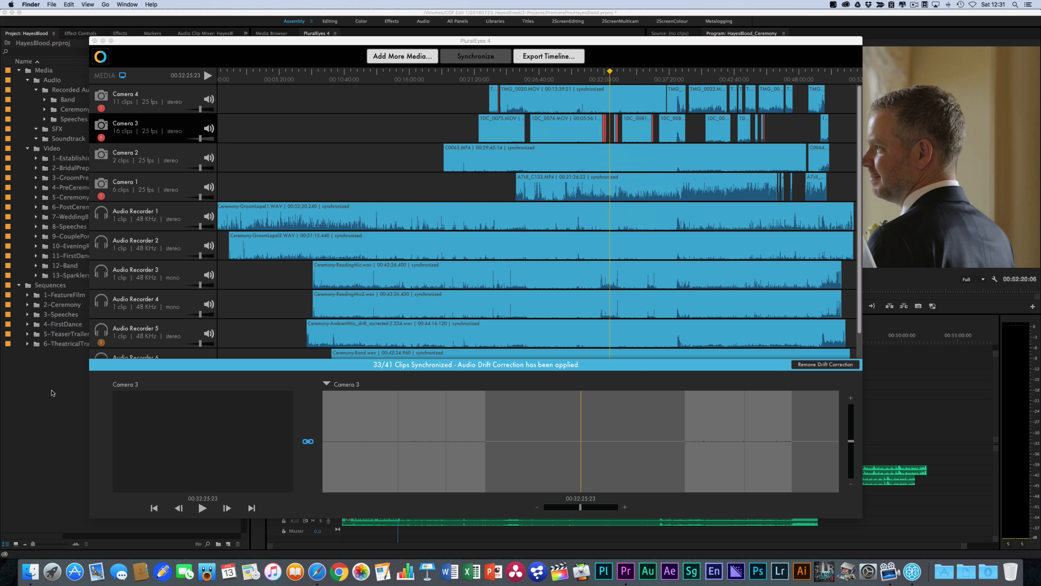
- Switch to Premiere Pro and check the contents of the 2-Ceremony sequence bin
{"action": "left_click", "coordinate": [54, 393]}
{"action": "left_click", "coordinate": [72, 394]}
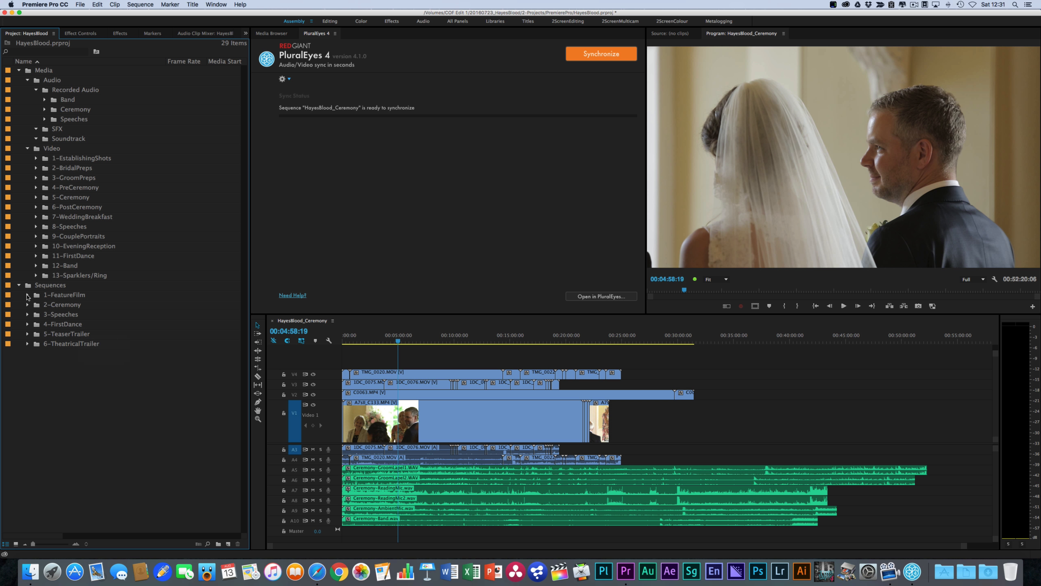
{"action": "left_click", "coordinate": [27, 305]}
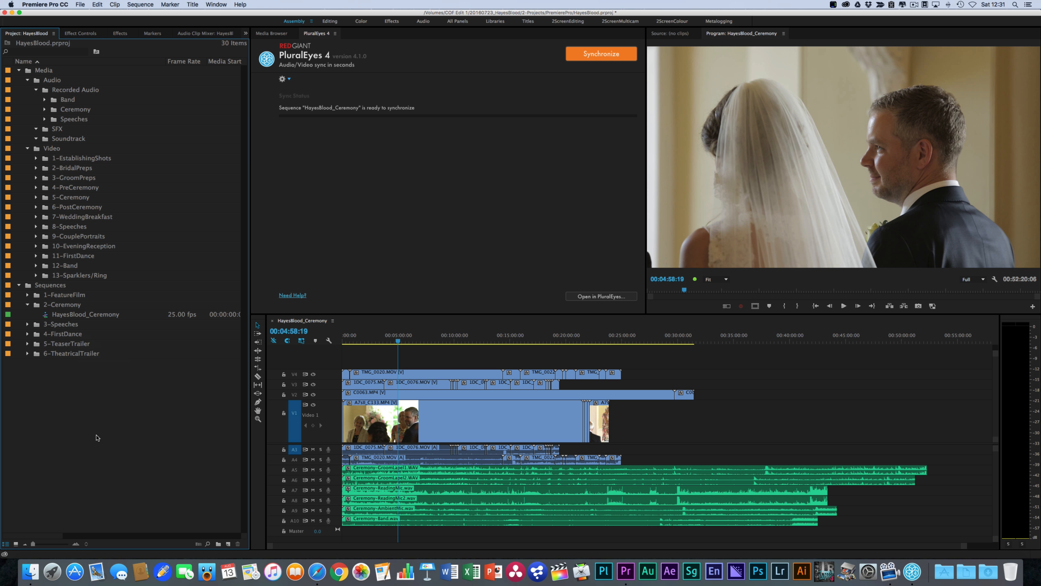
{"action": "left_click", "coordinate": [27, 305]}
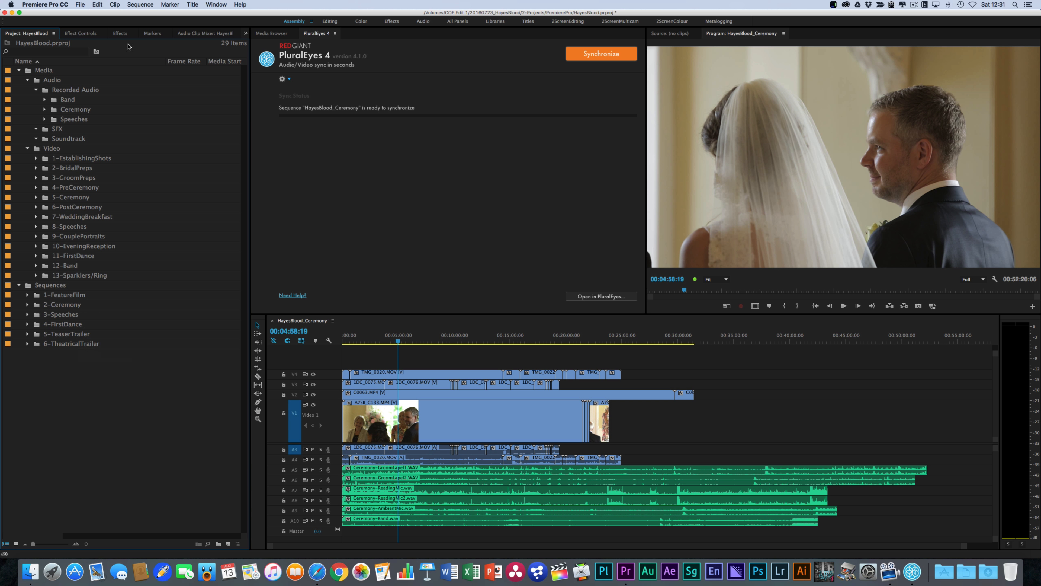
- Import HayesBlood_Ceremony-2.xml from the PluralEyes folder into the project
{"action": "left_click", "coordinate": [80, 4]}
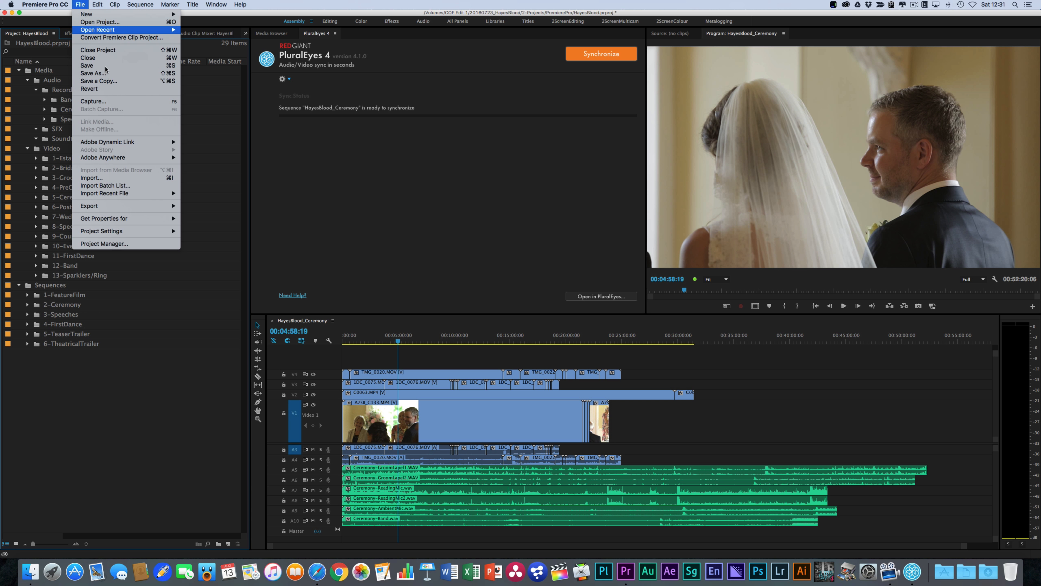
{"action": "left_click", "coordinate": [109, 180]}
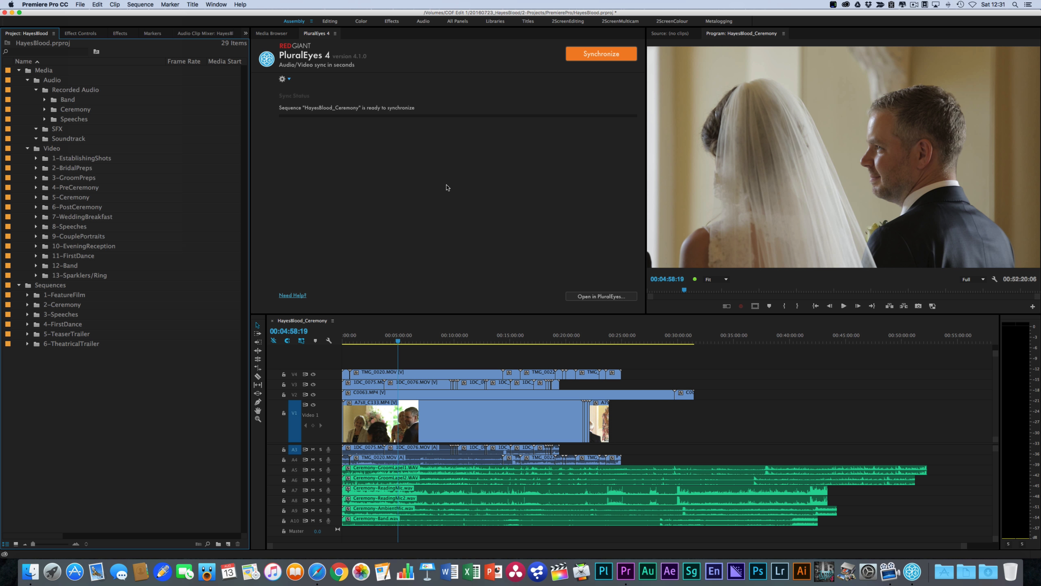
{"action": "left_click", "coordinate": [513, 120]}
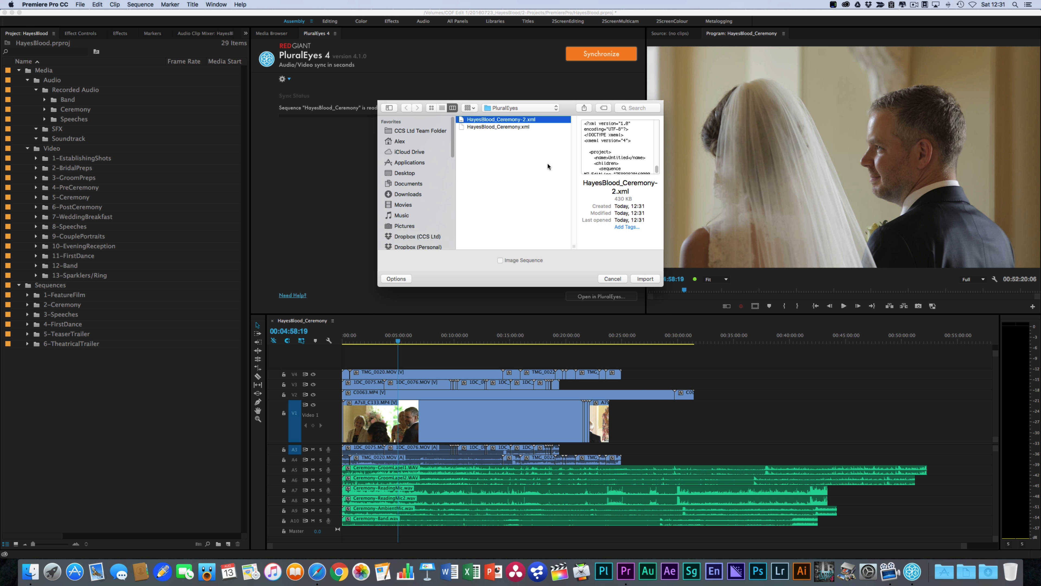
{"action": "left_click", "coordinate": [636, 277]}
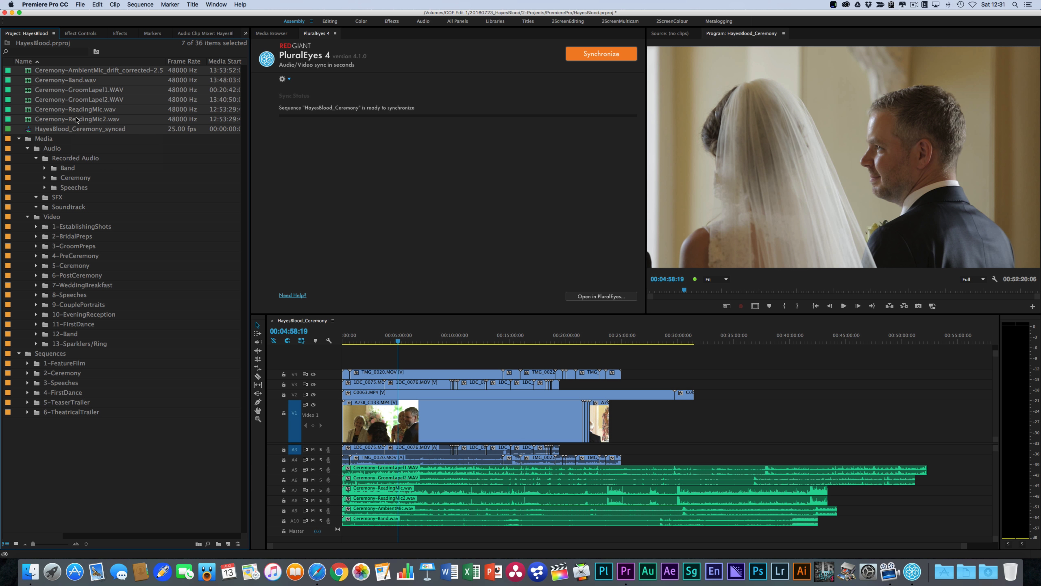
- Check the original recordings in the Ceremony bin under Recorded Audio, leaving the bin collapsed
{"action": "left_click", "coordinate": [45, 168]}
{"action": "left_click", "coordinate": [45, 177]}
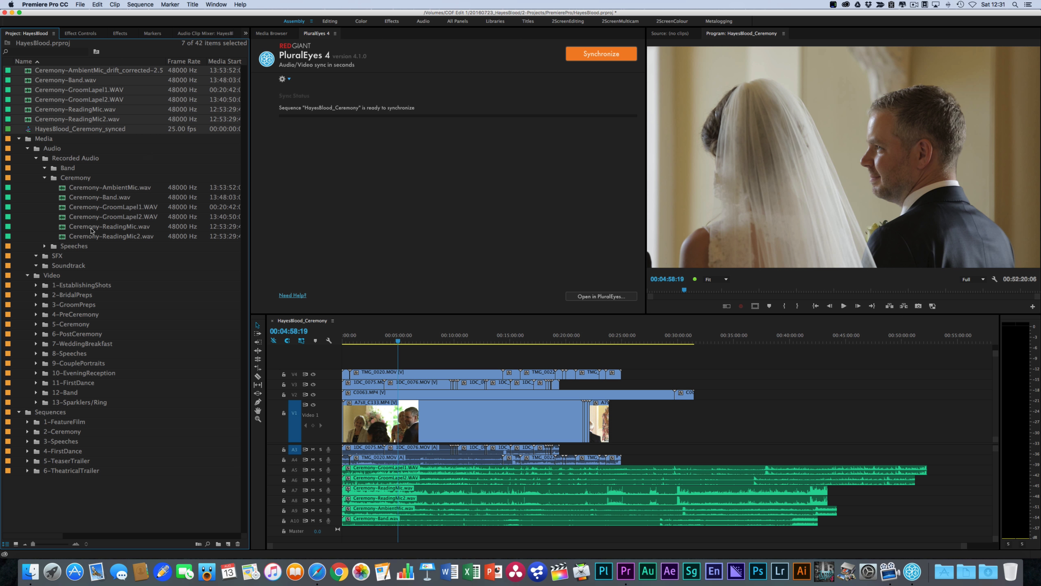
{"action": "left_click", "coordinate": [45, 177]}
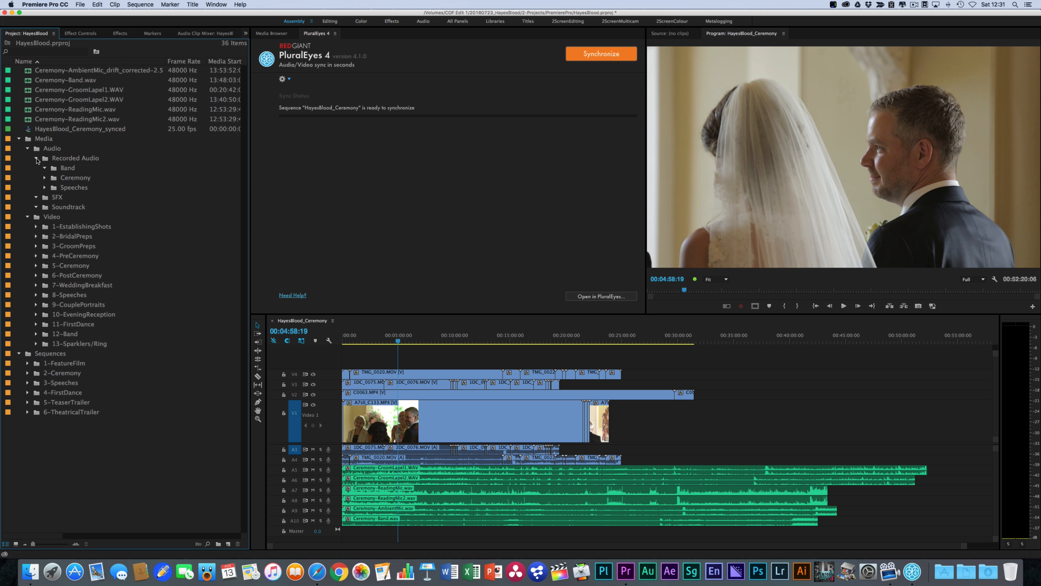
- Open the HayesBlood_Ceremony_synced sequence and place the playhead at about 00:49:34:13
{"action": "left_click", "coordinate": [75, 129]}
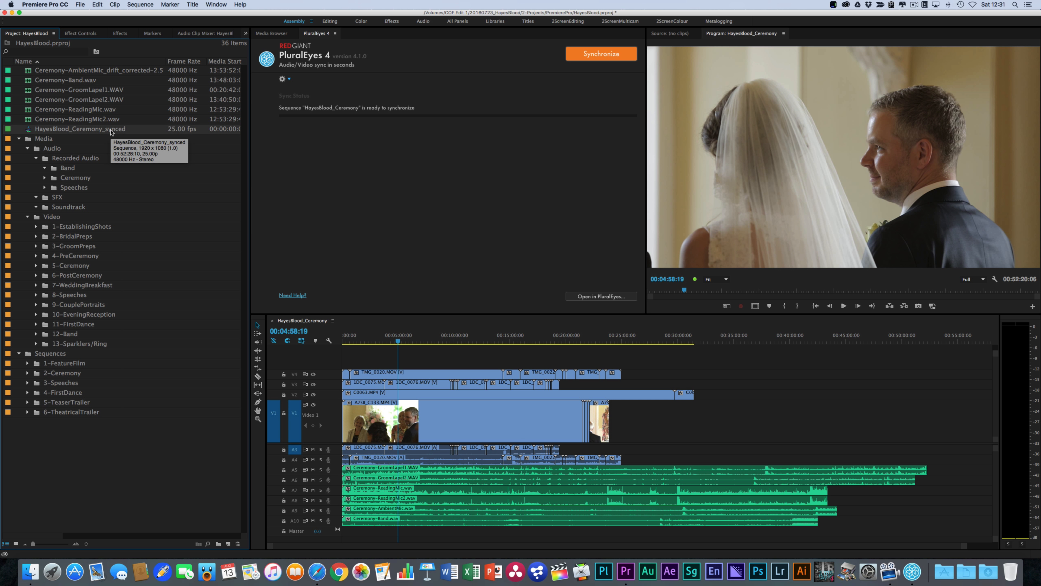
{"action": "double_click", "coordinate": [31, 130]}
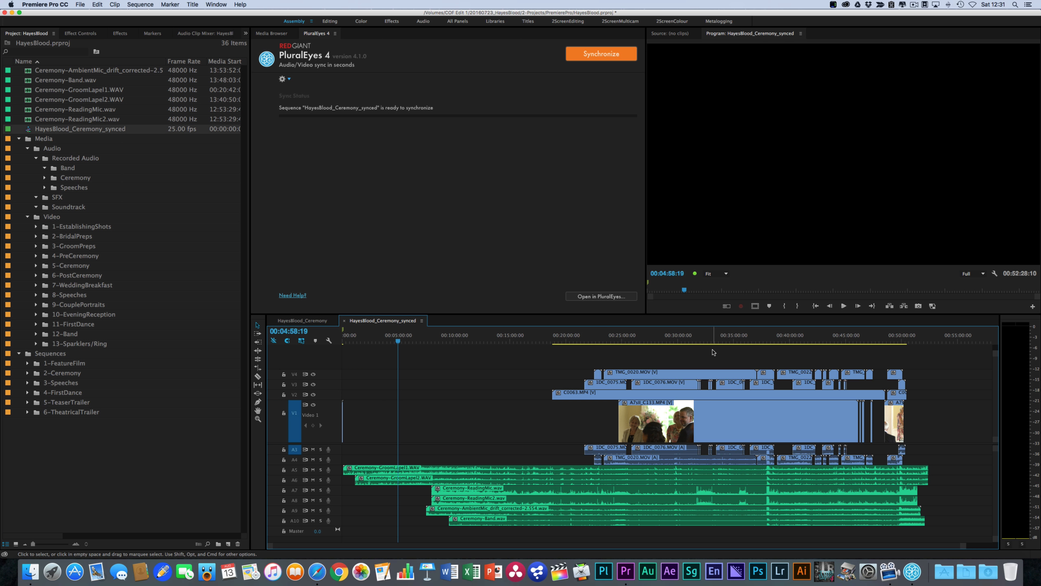
{"action": "left_click", "coordinate": [895, 339]}
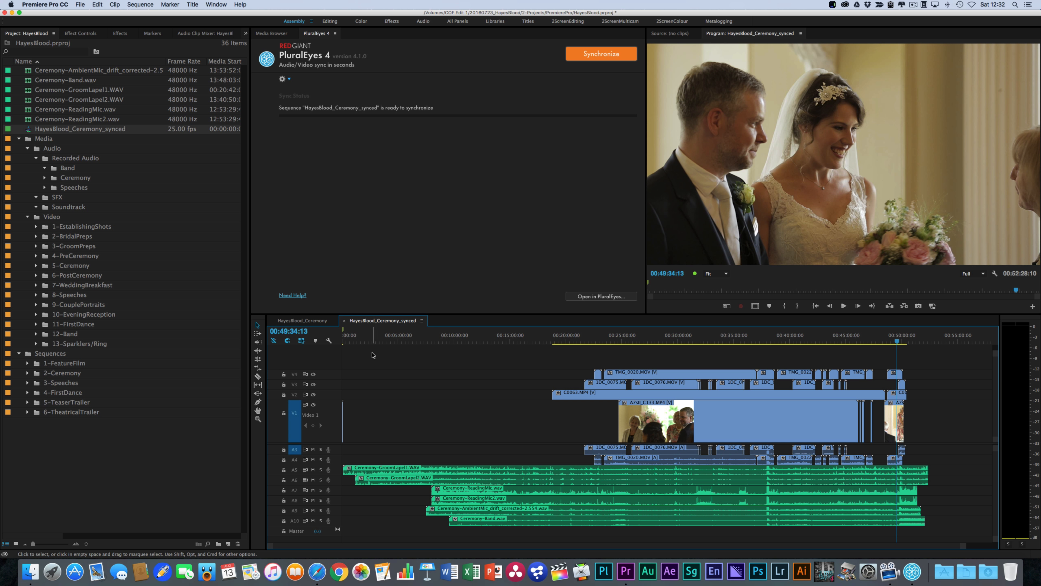
- Return the playhead to the beginning of the synced sequence and examine the clips there up close and in full overview
{"action": "key", "text": "Home"}
{"action": "key", "text": "equal"}
{"action": "key", "text": "equal"}
{"action": "key", "text": "equal"}
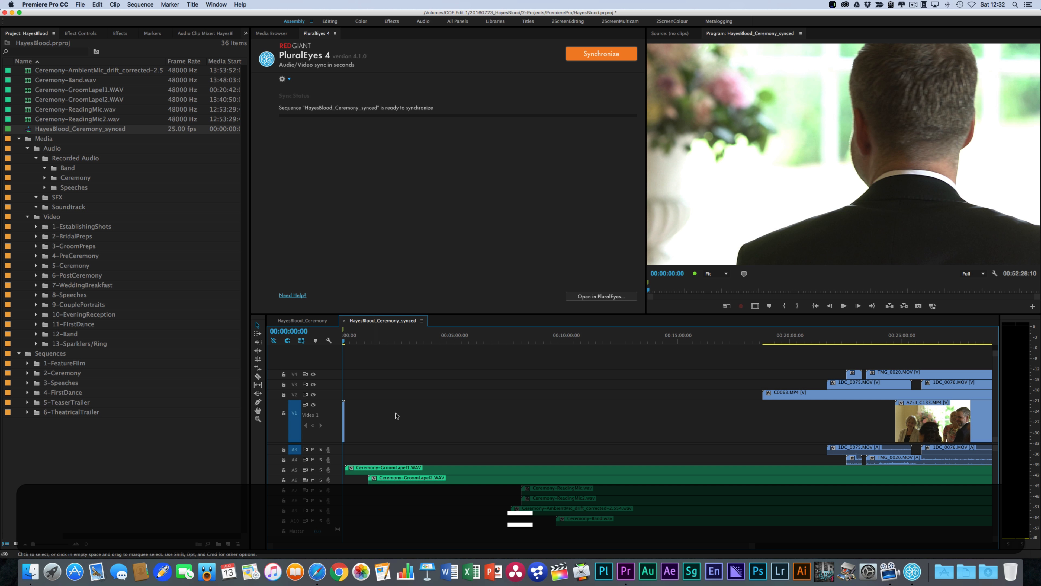
{"action": "key", "text": "minus"}
{"action": "key", "text": "minus"}
{"action": "key", "text": "minus"}
{"action": "key", "text": "minus"}
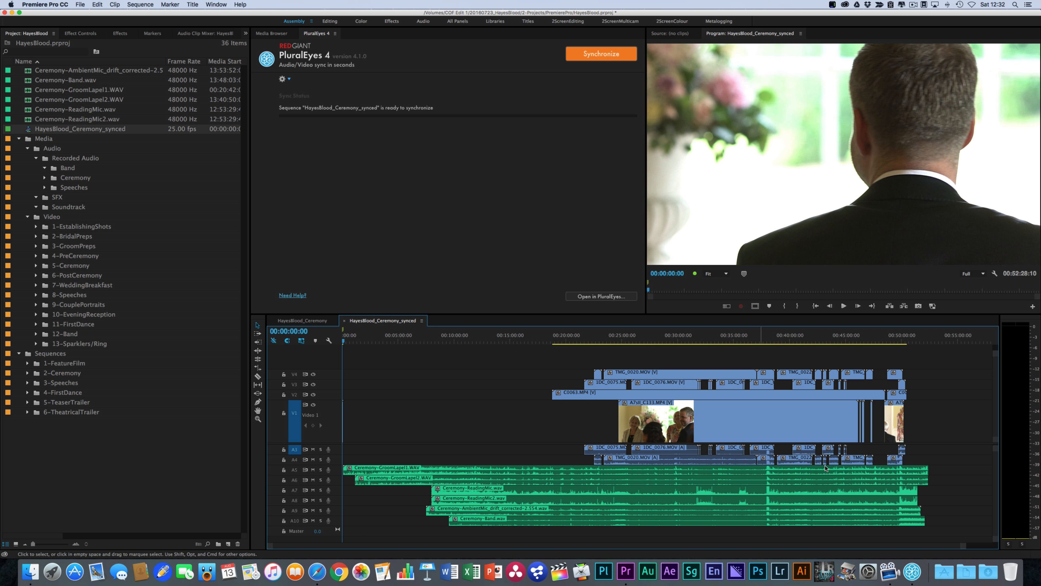
- Compare the synced sequence with the PluralEyes timeline and review the unsynchronized-clip options in Premiere Pro's PluralEyes 4 panel
{"action": "left_click", "coordinate": [918, 568]}
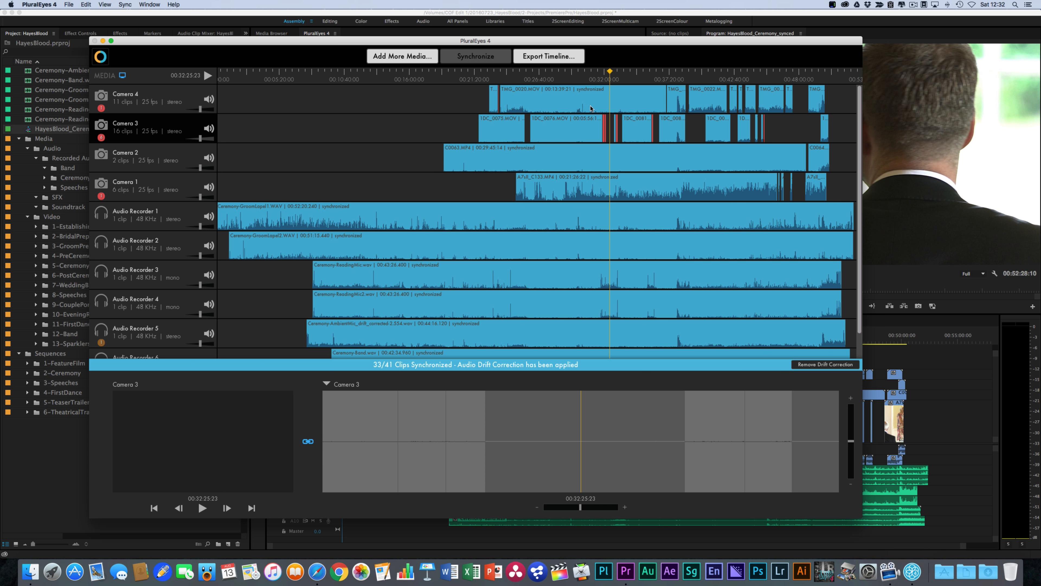
{"action": "left_click", "coordinate": [902, 415]}
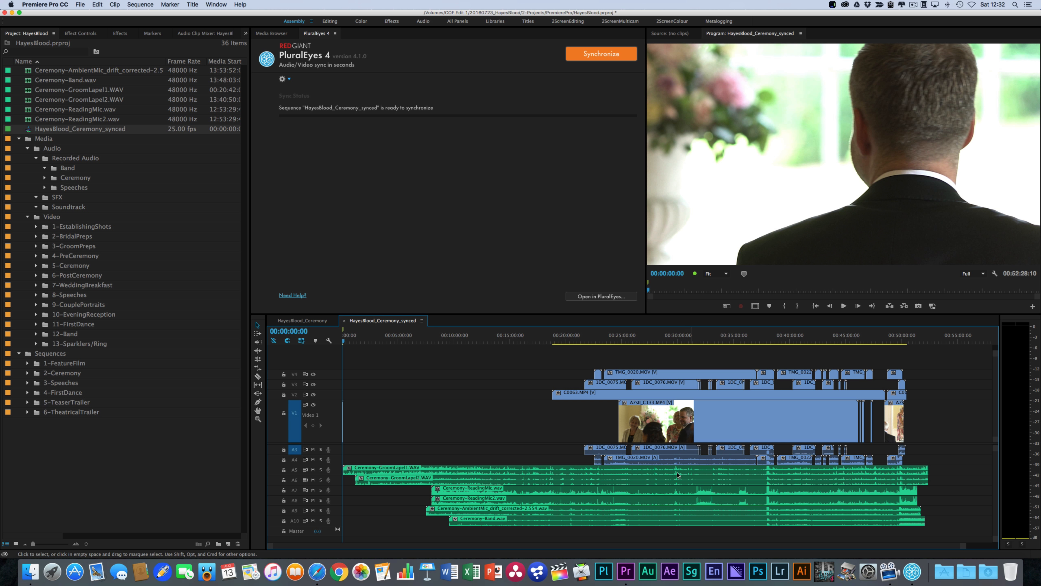
{"action": "left_click", "coordinate": [284, 80]}
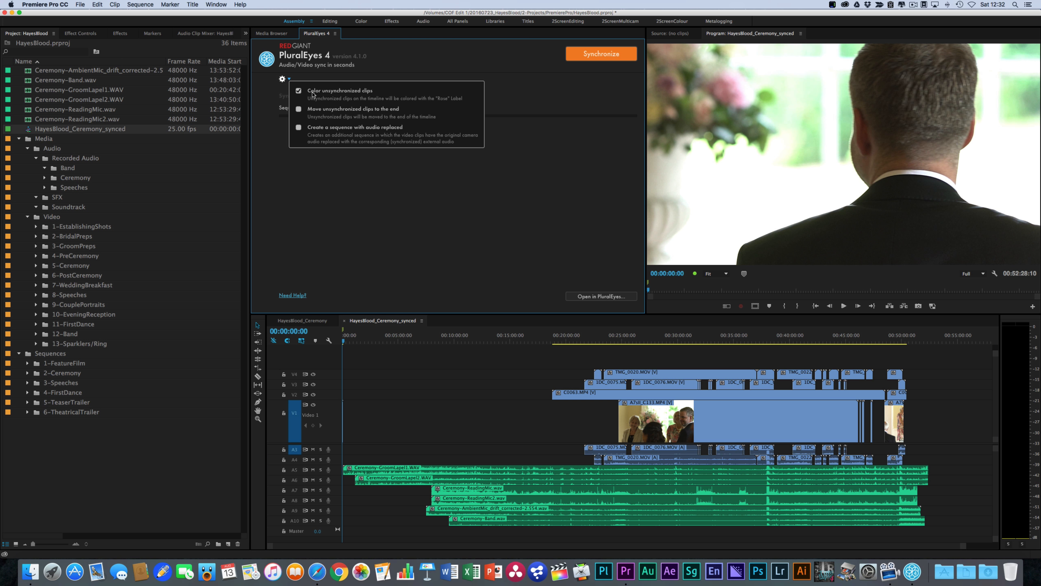
{"action": "left_click", "coordinate": [377, 176]}
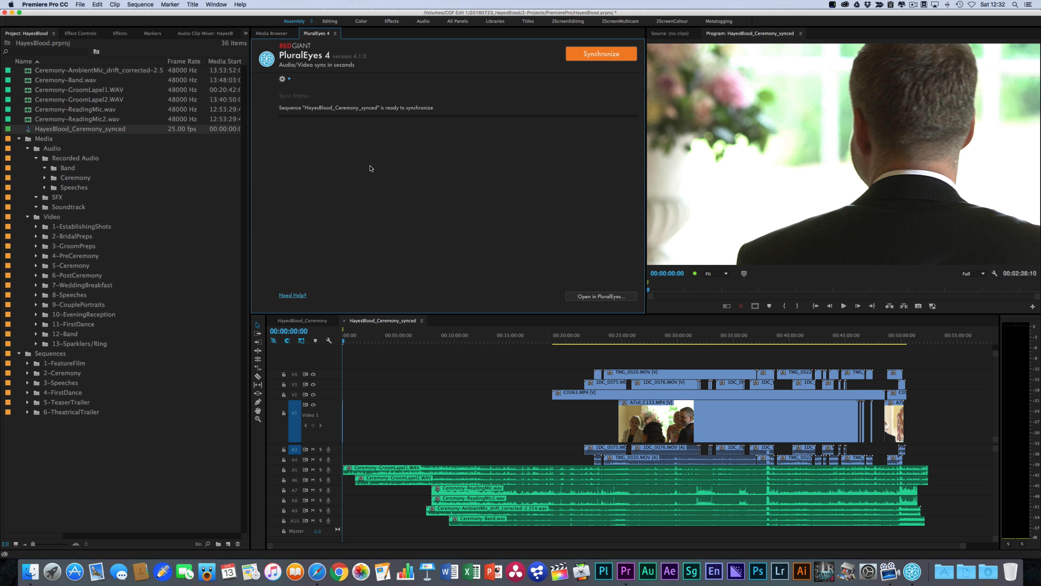
{"action": "left_click", "coordinate": [289, 79]}
{"action": "left_click", "coordinate": [303, 86]}
{"action": "left_click", "coordinate": [288, 79]}
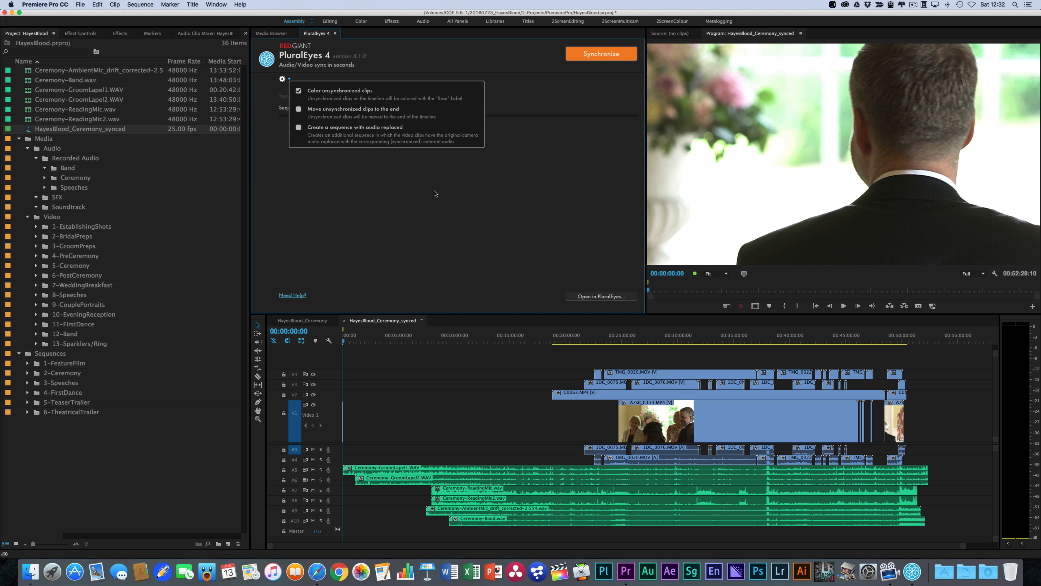
{"action": "left_click", "coordinate": [428, 182]}
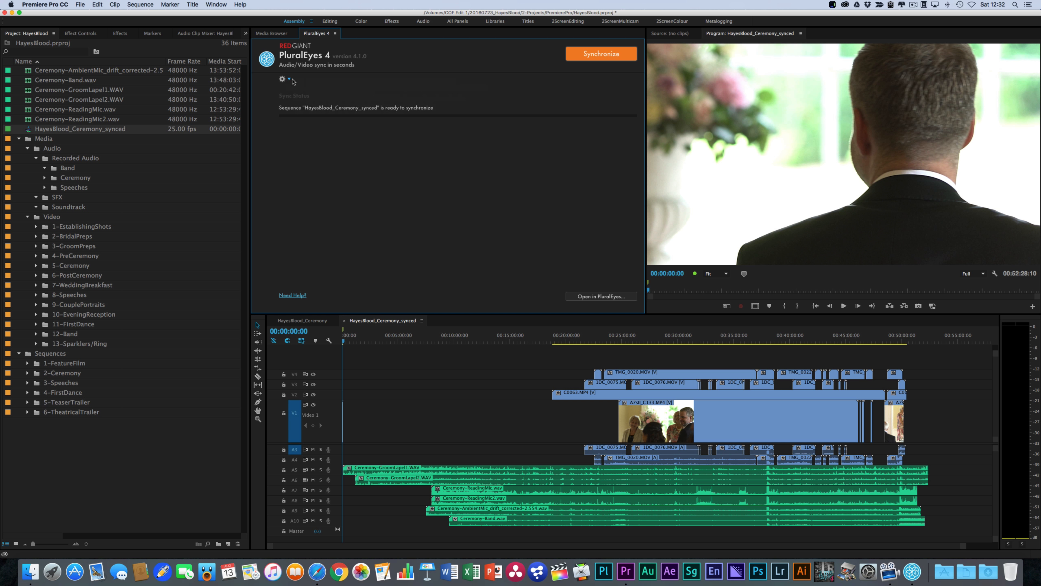
{"action": "left_click", "coordinate": [288, 78]}
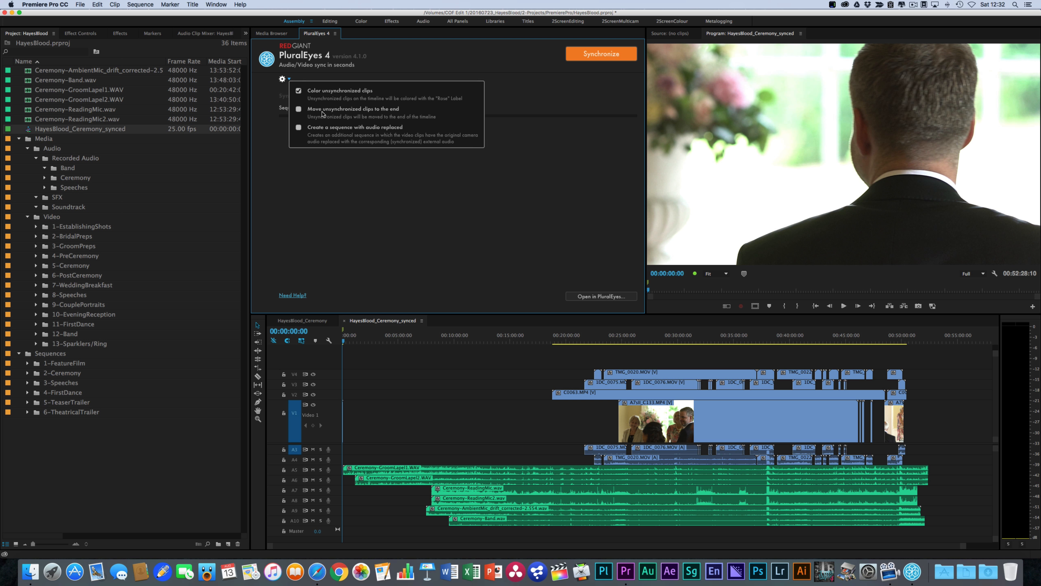
{"action": "left_click", "coordinate": [401, 202]}
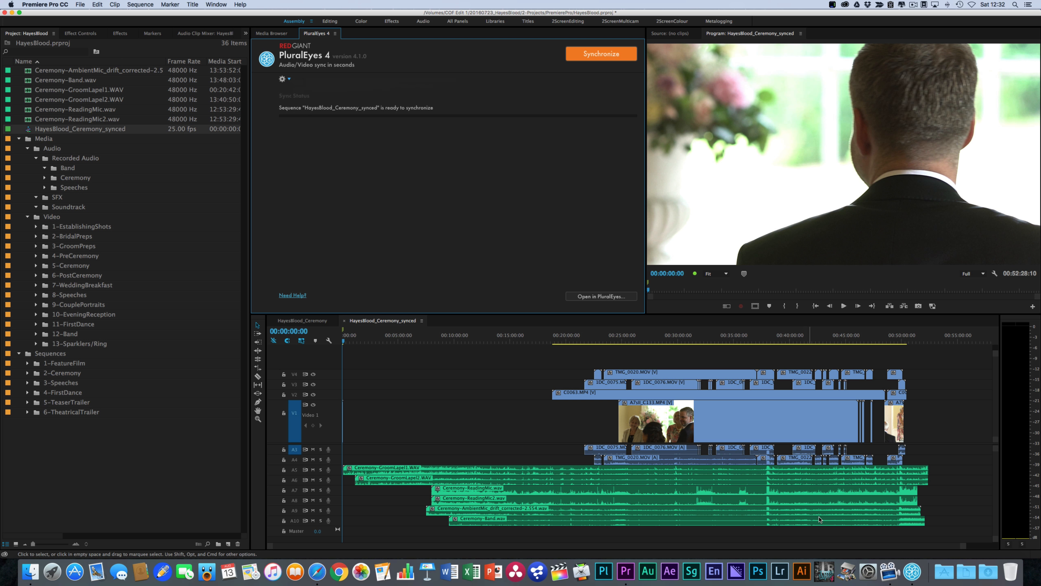
{"action": "left_click", "coordinate": [921, 569]}
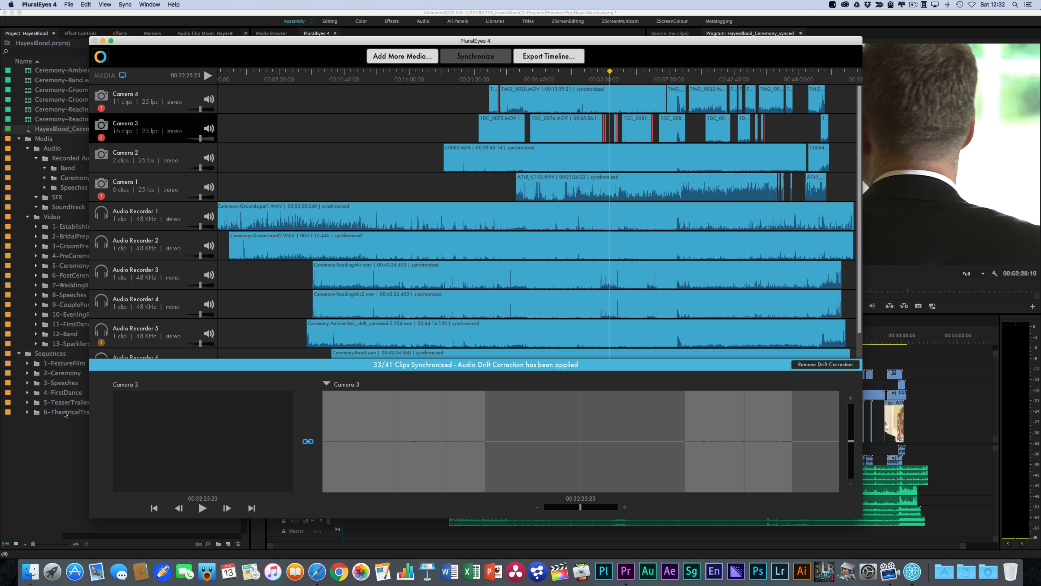
{"action": "left_click", "coordinate": [56, 445]}
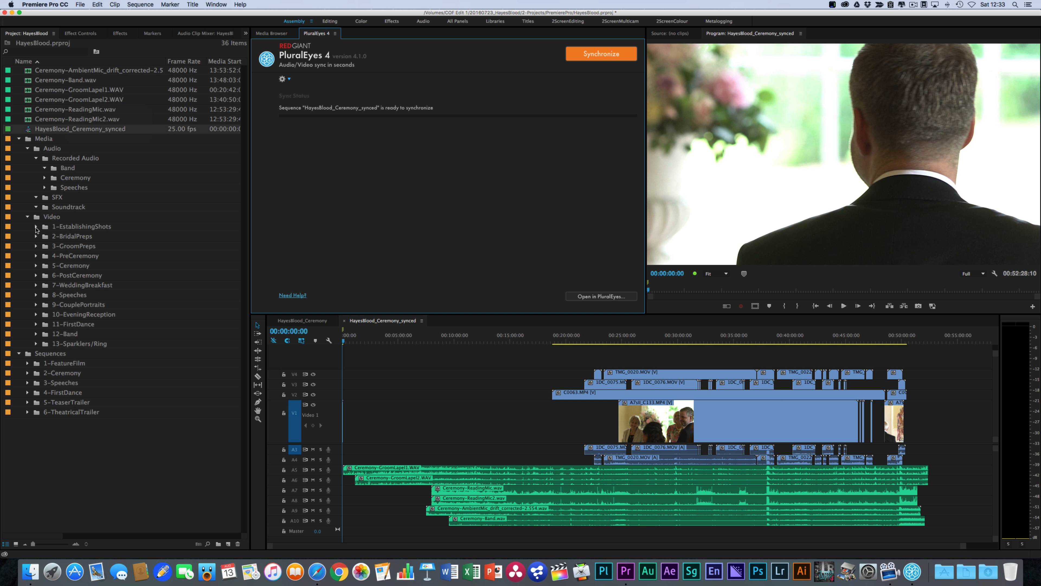
- Check the 1-EstablishingShots bin and the media timing columns of the project items
{"action": "left_click", "coordinate": [36, 227]}
{"action": "left_click", "coordinate": [37, 227]}
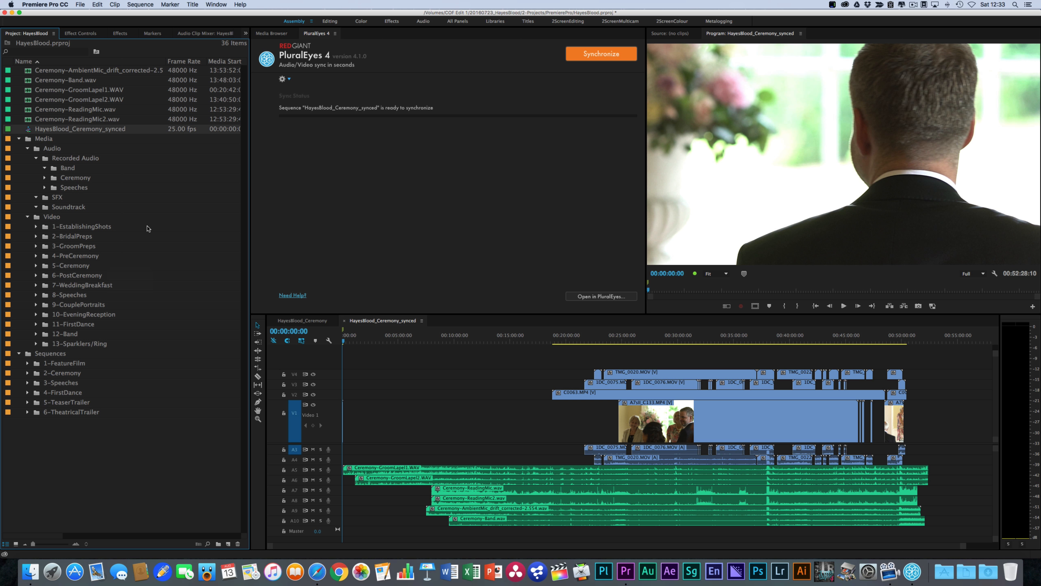
{"action": "scroll", "coordinate": [155, 82], "scroll_direction": "right", "scroll_amount": 3}
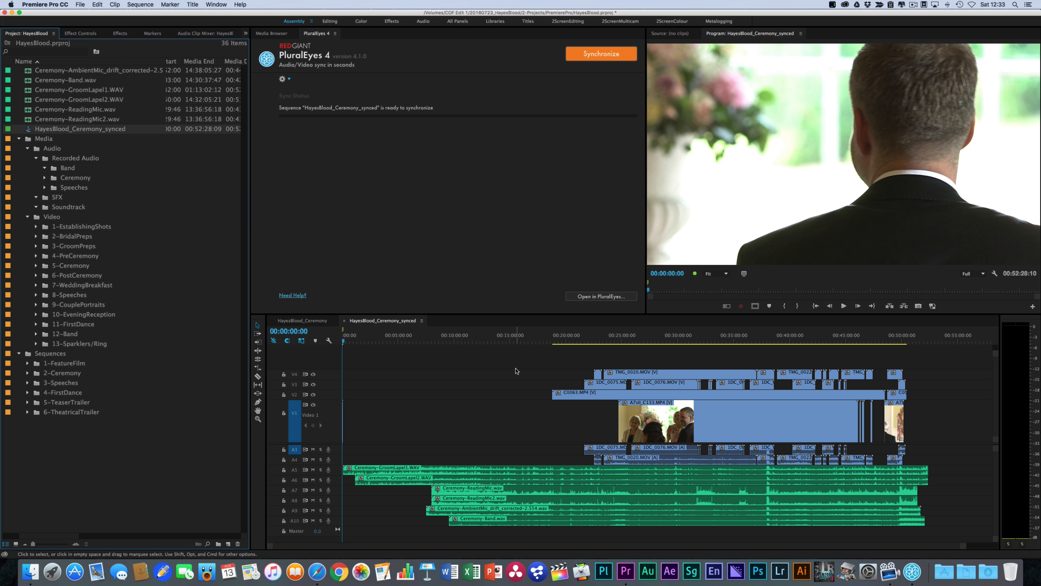
- Enable proxy playback in the Program monitor and move the playhead to about 00:24:18:23
{"action": "left_click", "coordinate": [613, 340]}
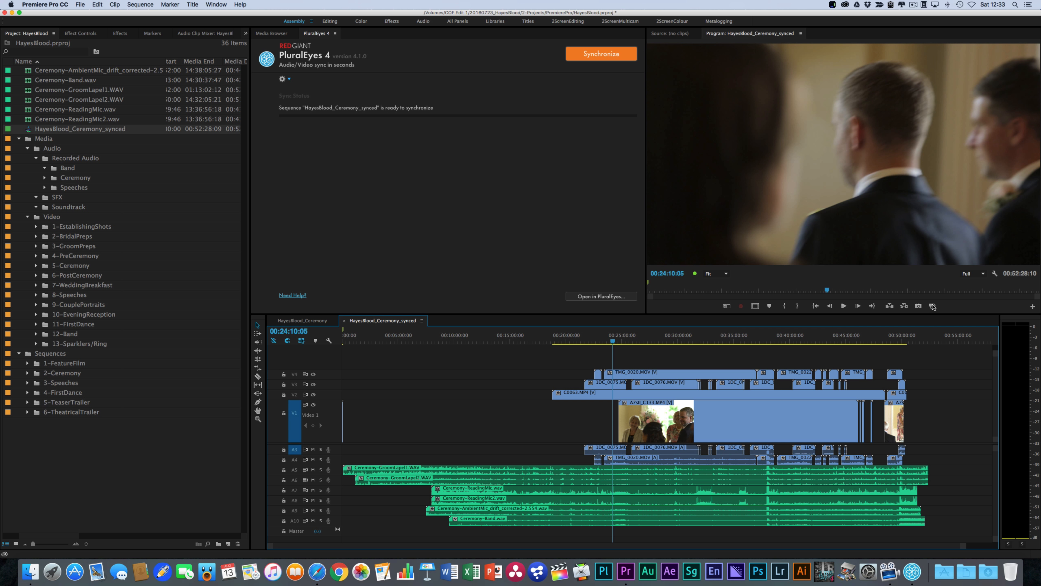
{"action": "left_click", "coordinate": [932, 306]}
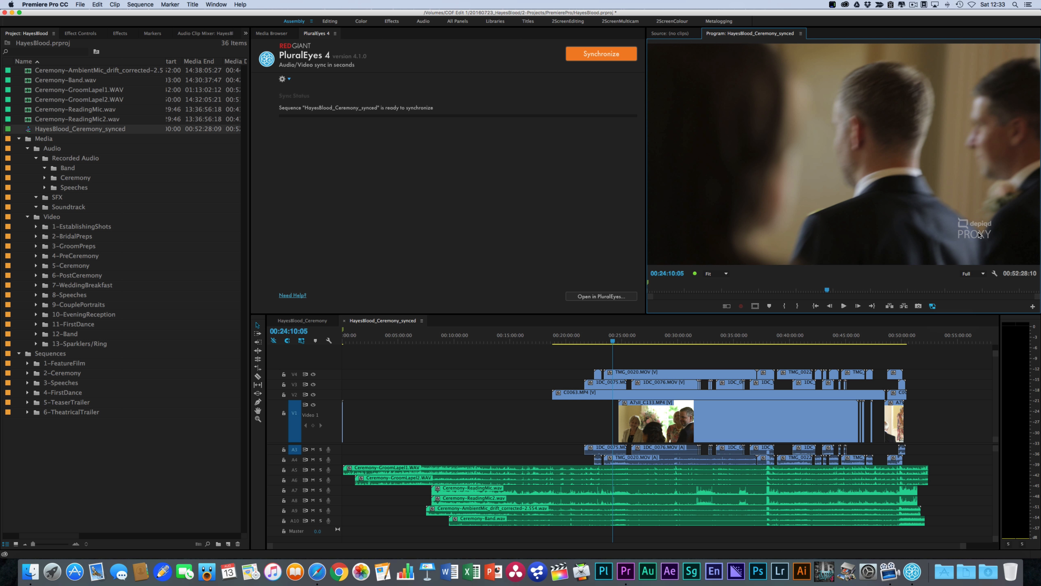
{"action": "left_click", "coordinate": [614, 340]}
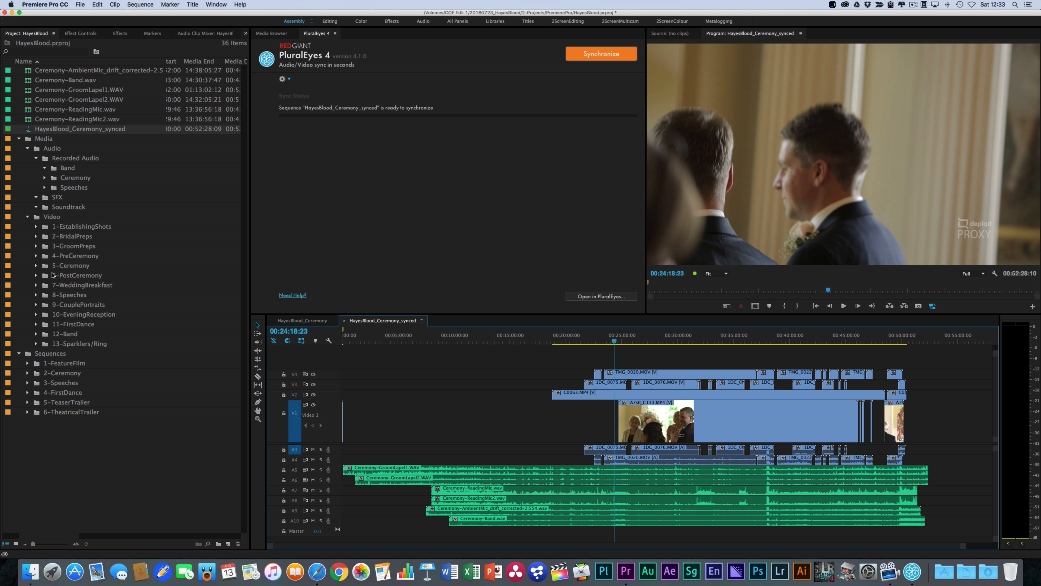
- Expand the 5-Ceremony video bin and examine its clips' Proxy and Video Info columns
{"action": "left_click", "coordinate": [36, 266]}
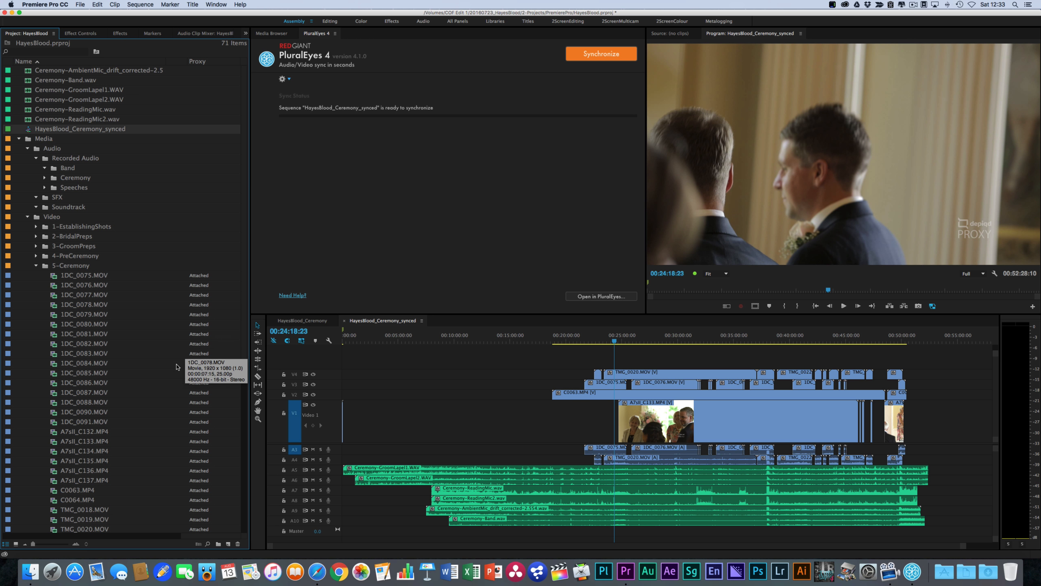
{"action": "scroll", "coordinate": [177, 368], "scroll_direction": "down", "scroll_amount": 5}
{"action": "left_click", "coordinate": [82, 335]}
{"action": "scroll", "coordinate": [128, 343], "scroll_direction": "right", "scroll_amount": 5}
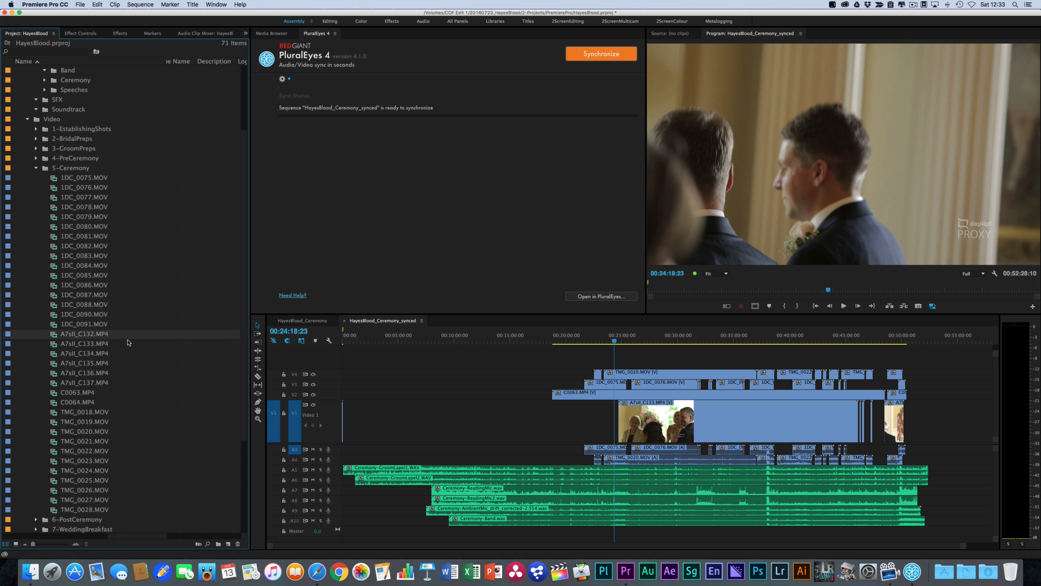
{"action": "scroll", "coordinate": [209, 338], "scroll_direction": "right", "scroll_amount": 5}
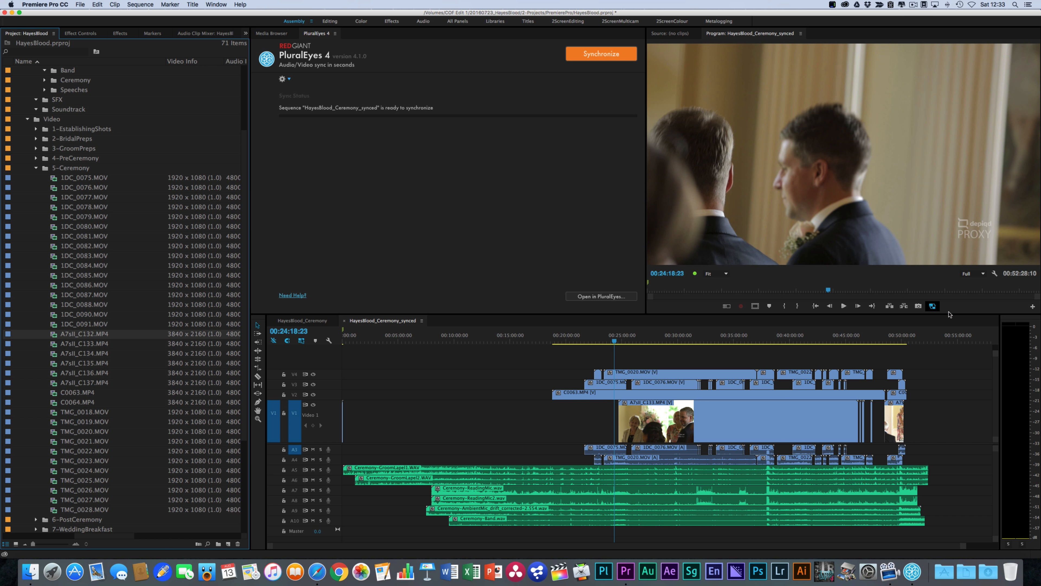
- Move the playhead to about 00:28:47:03 and compare the original footage with its proxy, leaving proxies enabled
{"action": "left_click", "coordinate": [633, 342]}
{"action": "left_click_drag", "start_coordinate": [633, 343], "coordinate": [664, 355]}
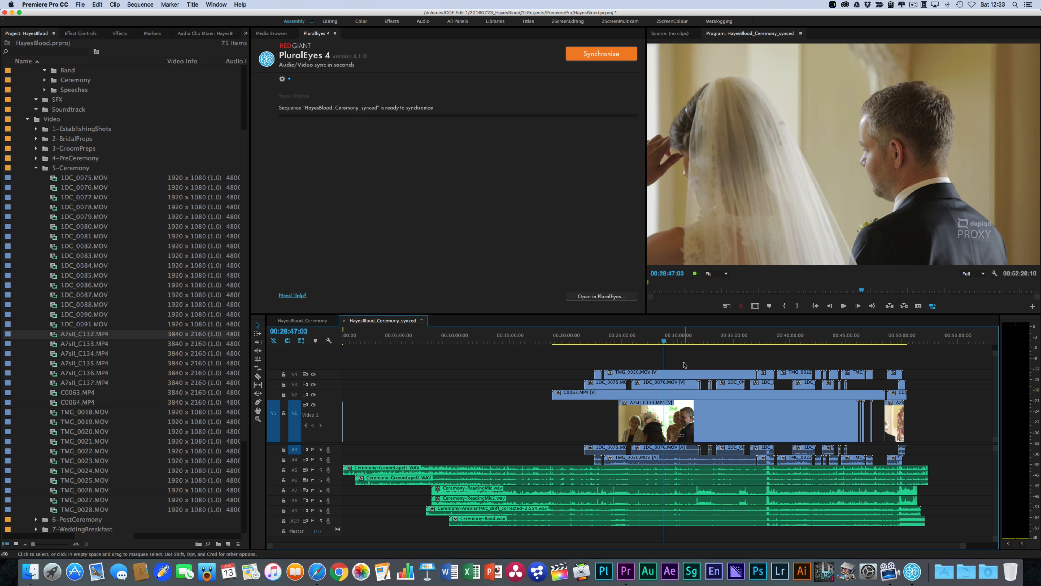
{"action": "left_click", "coordinate": [932, 305]}
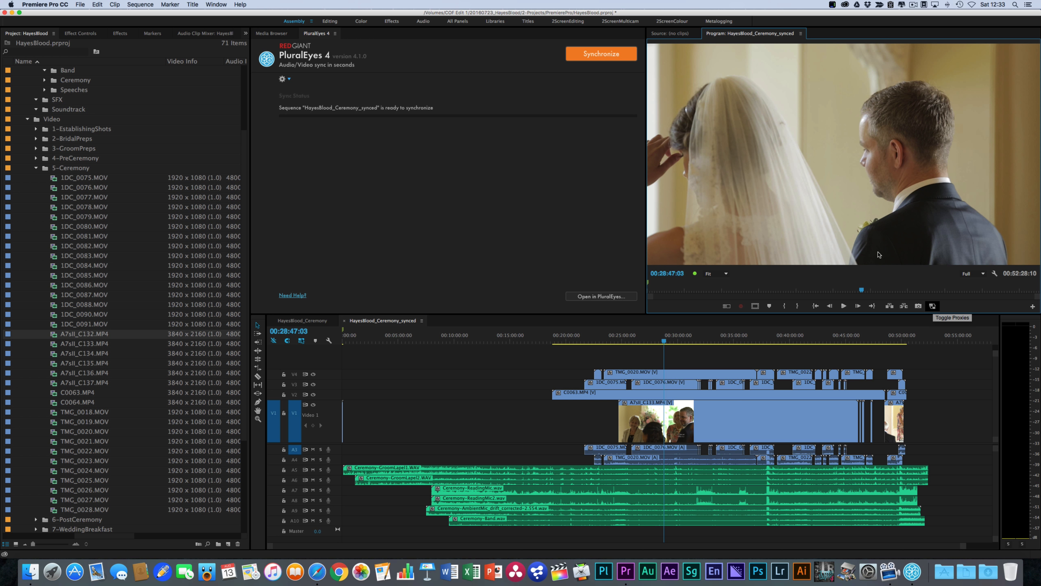
{"action": "left_click", "coordinate": [933, 306]}
{"action": "left_click", "coordinate": [659, 359]}
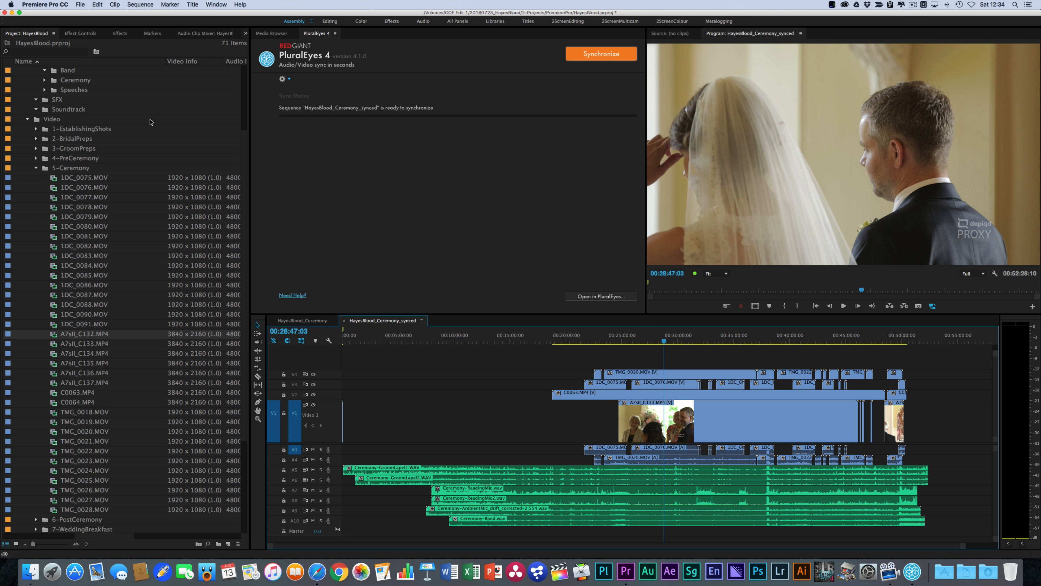
- Collapse the 5-Ceremony bin and check the available Premiere Pro extensions for PluralEyes 4
{"action": "left_click", "coordinate": [36, 167]}
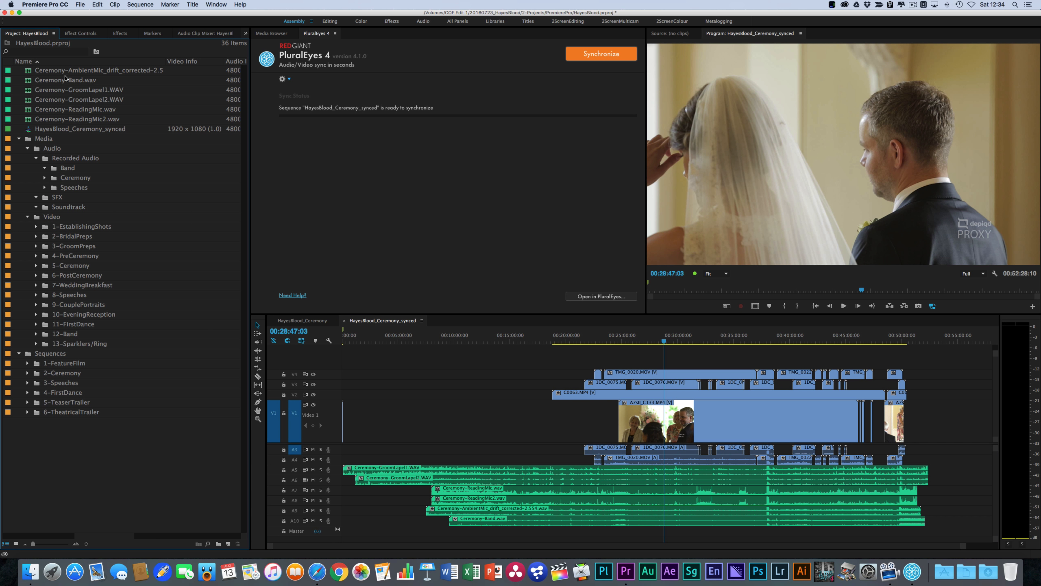
{"action": "mouse_move", "coordinate": [76, 84]}
{"action": "mouse_move", "coordinate": [91, 100]}
{"action": "mouse_move", "coordinate": [140, 72]}
{"action": "left_click", "coordinate": [216, 5]}
{"action": "mouse_move", "coordinate": [267, 34]}
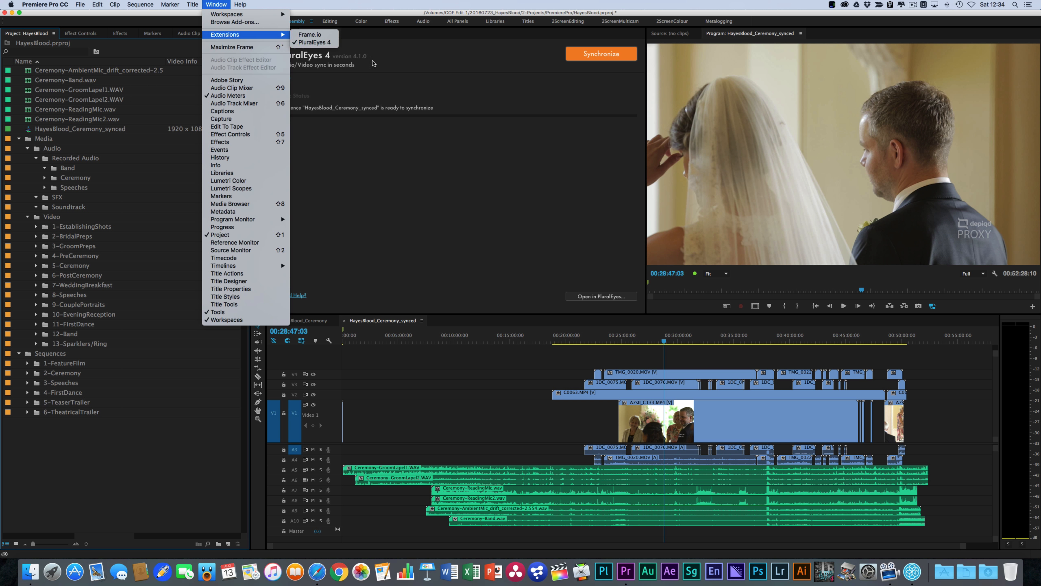
{"action": "left_click", "coordinate": [474, 189]}
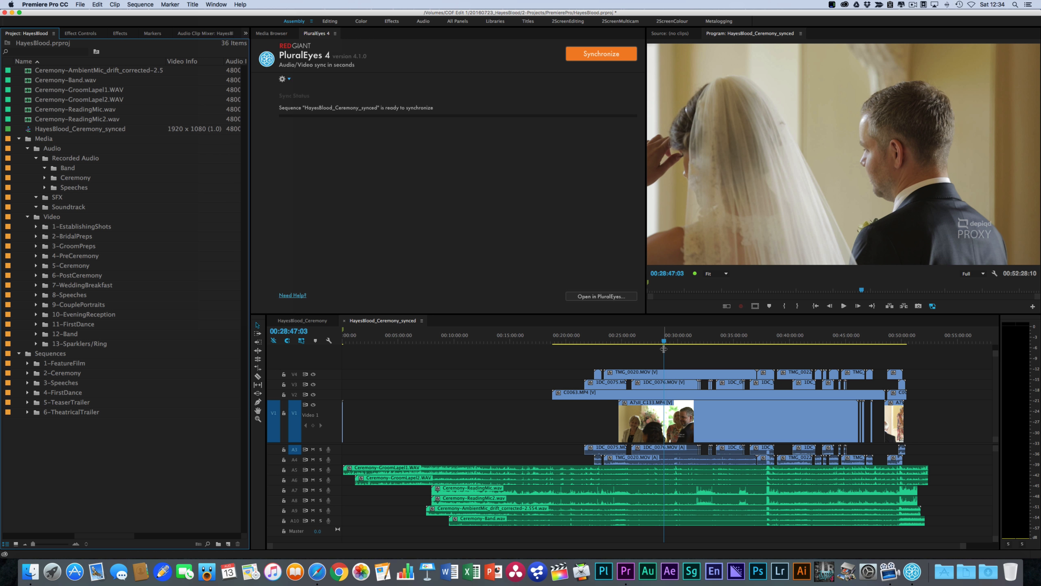